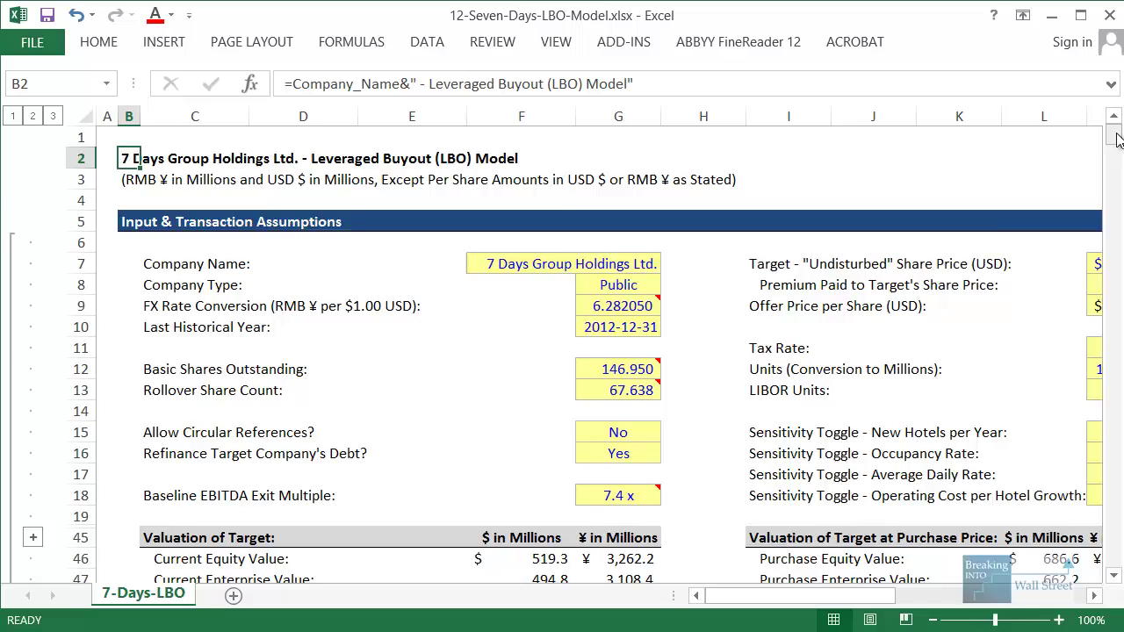
Examine the Returns Attribution Analysis table in the 7-Days-LBO sheet
left_click_drag(1116, 140, 1108, 454)
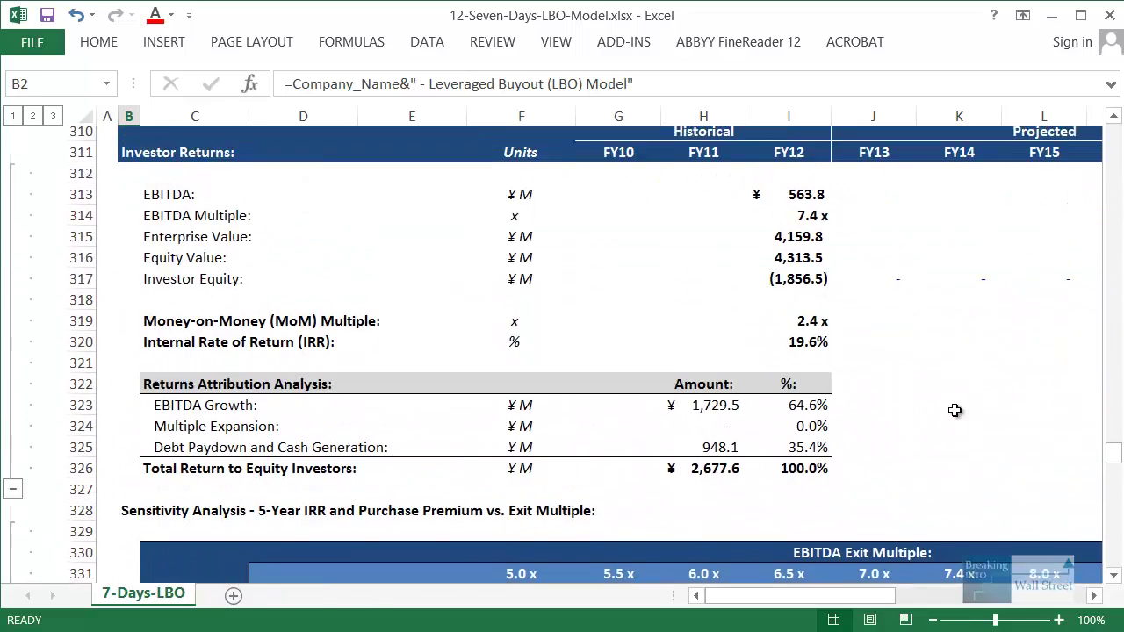
left_click(954, 409)
left_click_drag(136, 368, 839, 499)
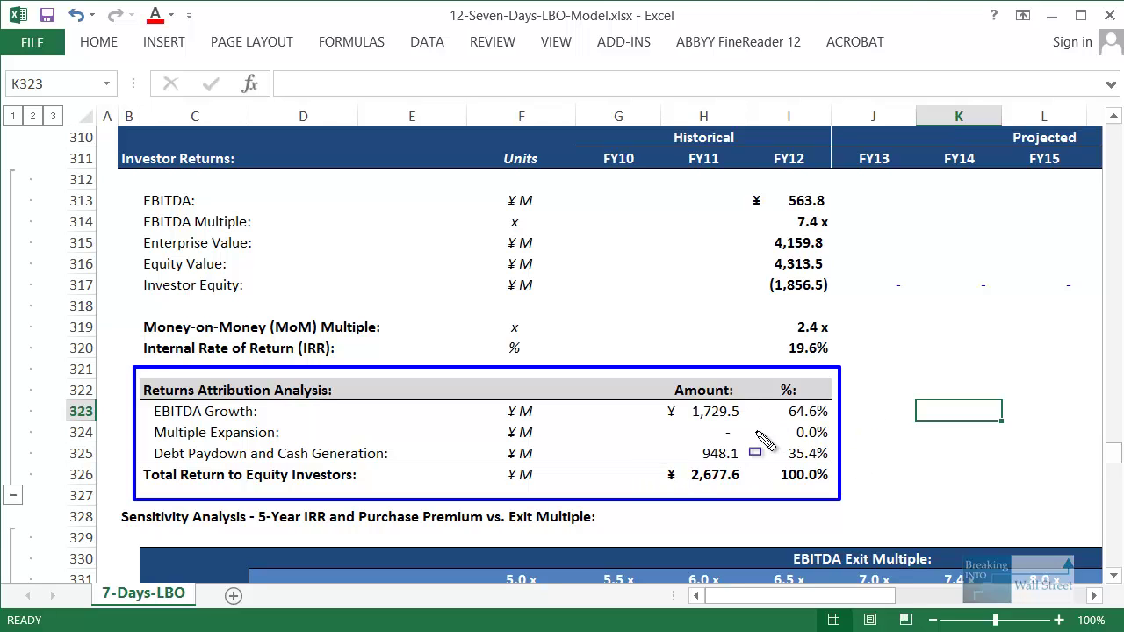
left_click_drag(143, 420, 859, 454)
key("Escape")
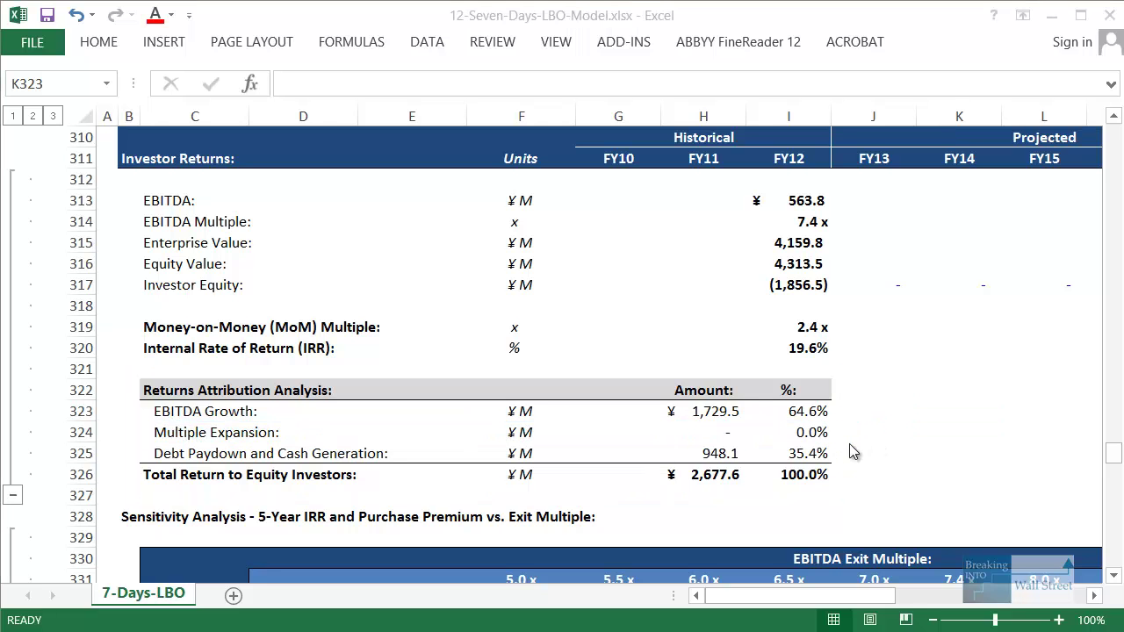
Switch to the 109-06-LBO-Returns-Attribution-Analysis workbook and review its Assumptions, Returns Attribution Analysis and Exit Calculations sections
key("alt+Tab")
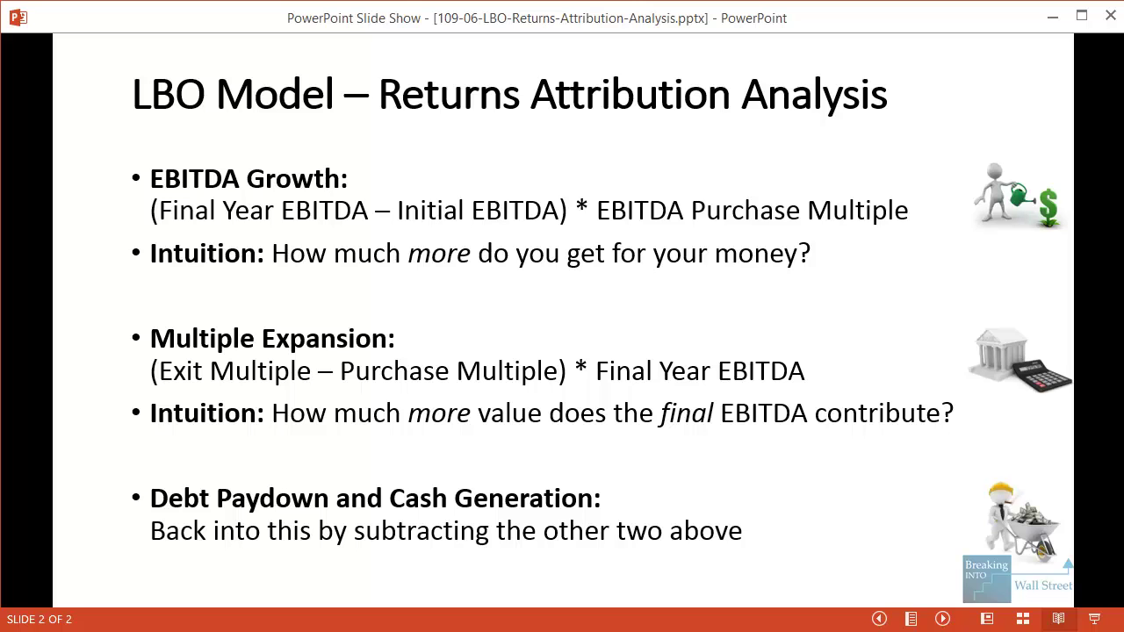
left_click(140, 322)
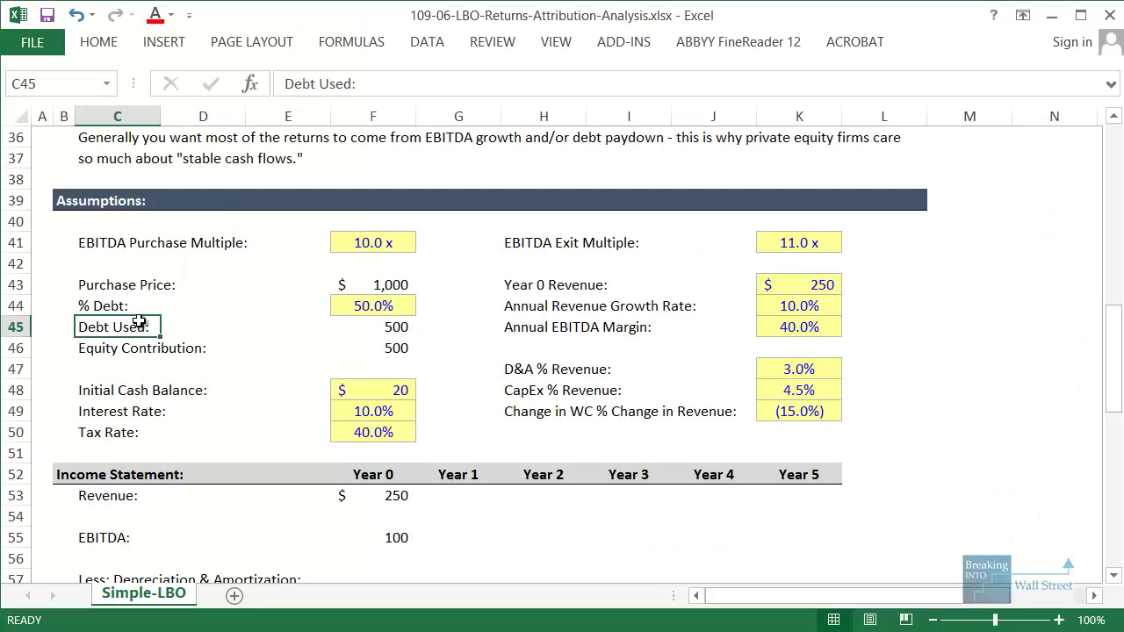
scroll(140, 321, "down", 1)
mouse_move(61, 159)
left_mouse_down()
mouse_move(413, 226)
mouse_move(438, 201)
mouse_move(431, 191)
left_mouse_up()
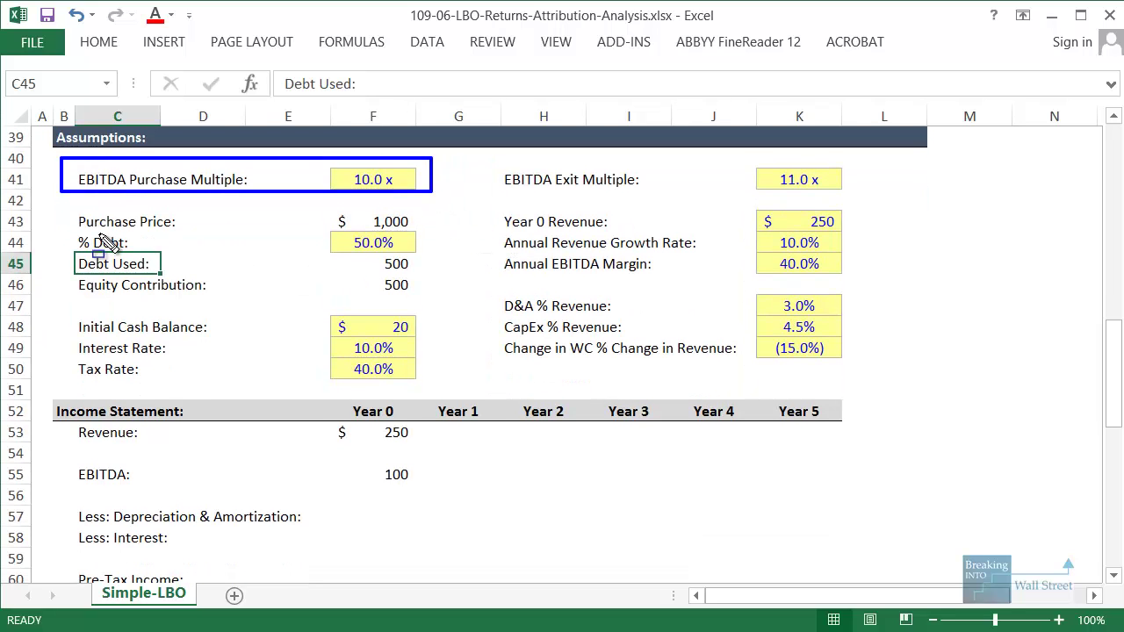
left_click_drag(72, 233, 420, 298)
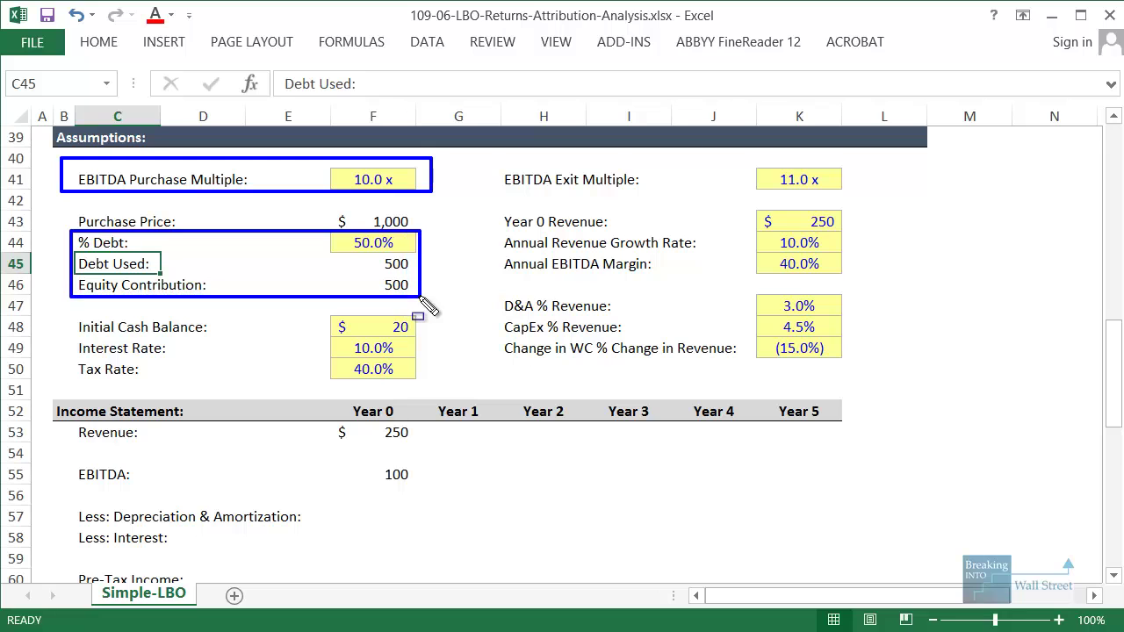
left_click_drag(74, 205, 424, 231)
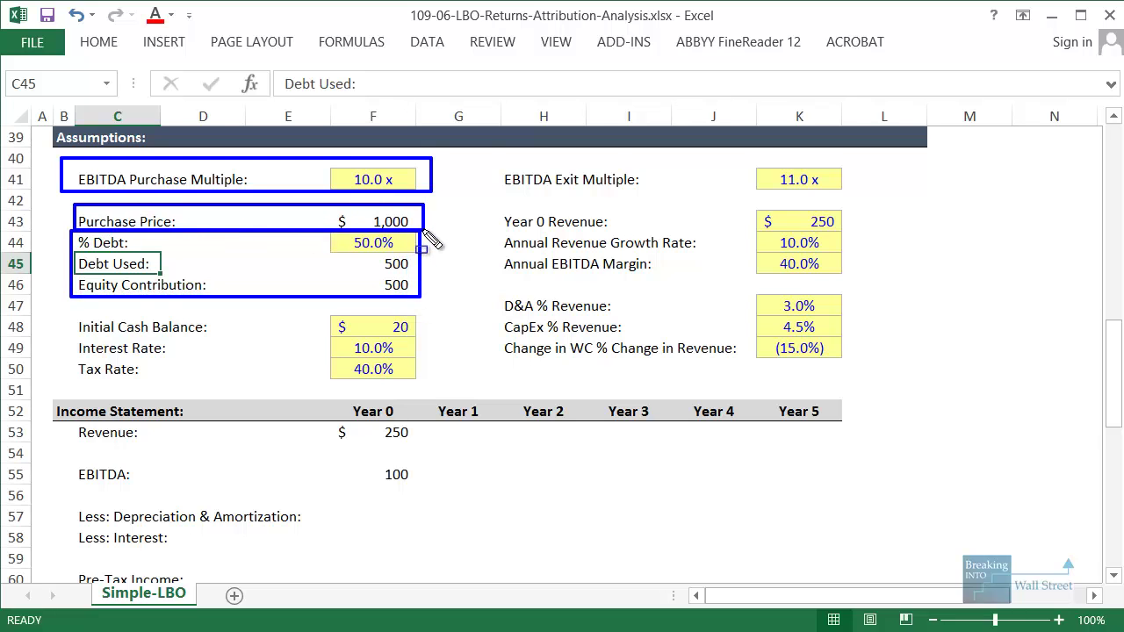
left_click_drag(500, 151, 865, 190)
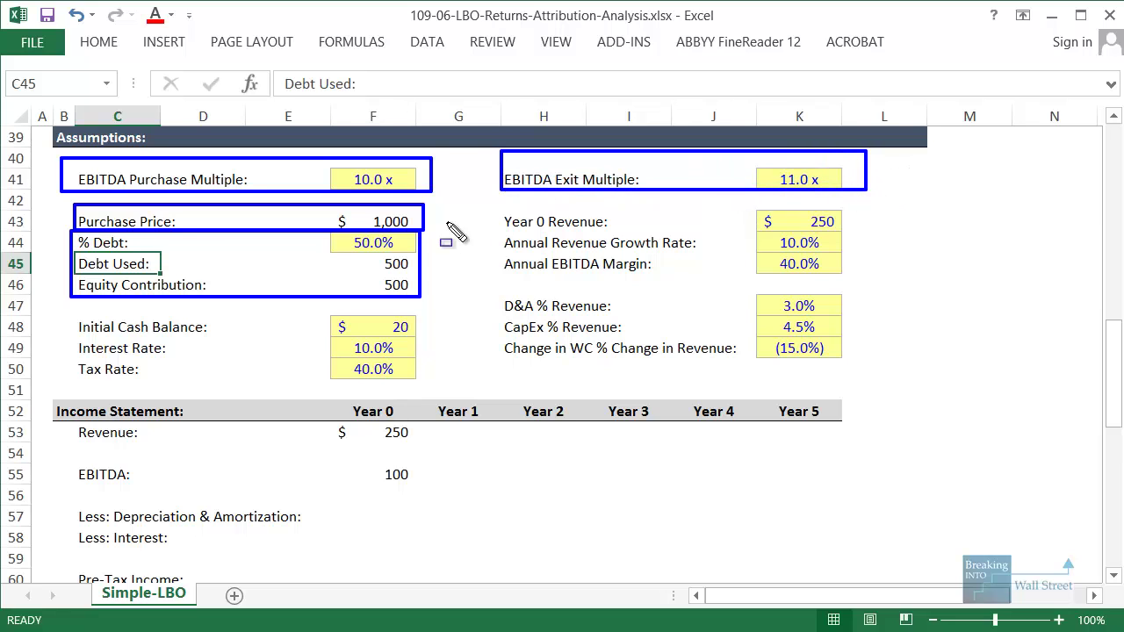
mouse_move(478, 195)
left_mouse_down()
mouse_move(497, 218)
mouse_move(878, 282)
left_mouse_up()
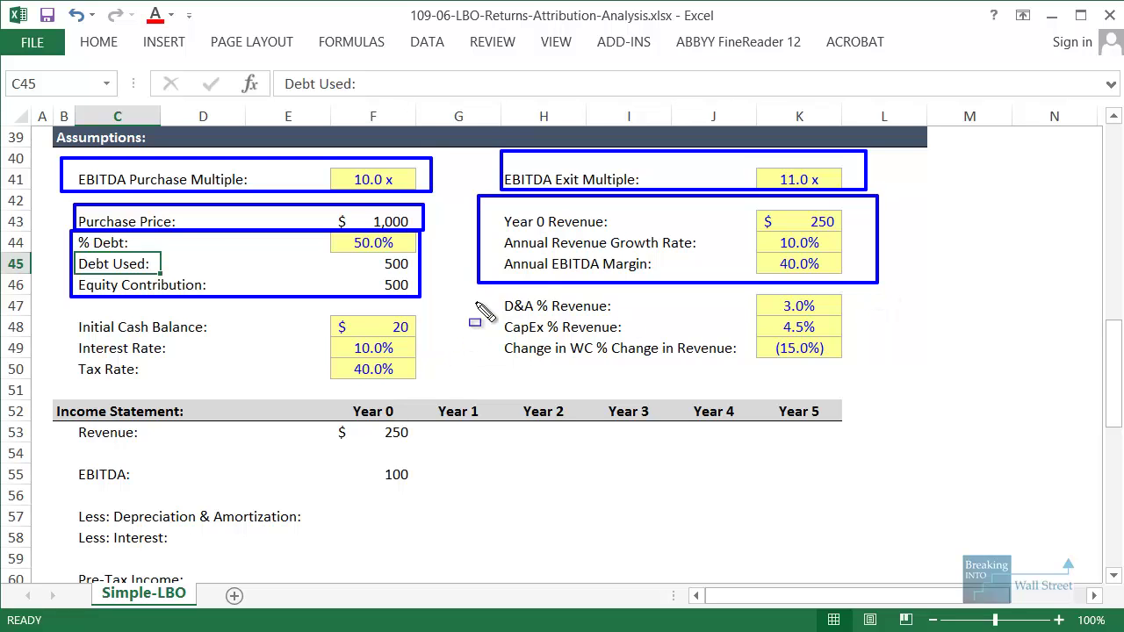
left_click_drag(483, 285, 866, 367)
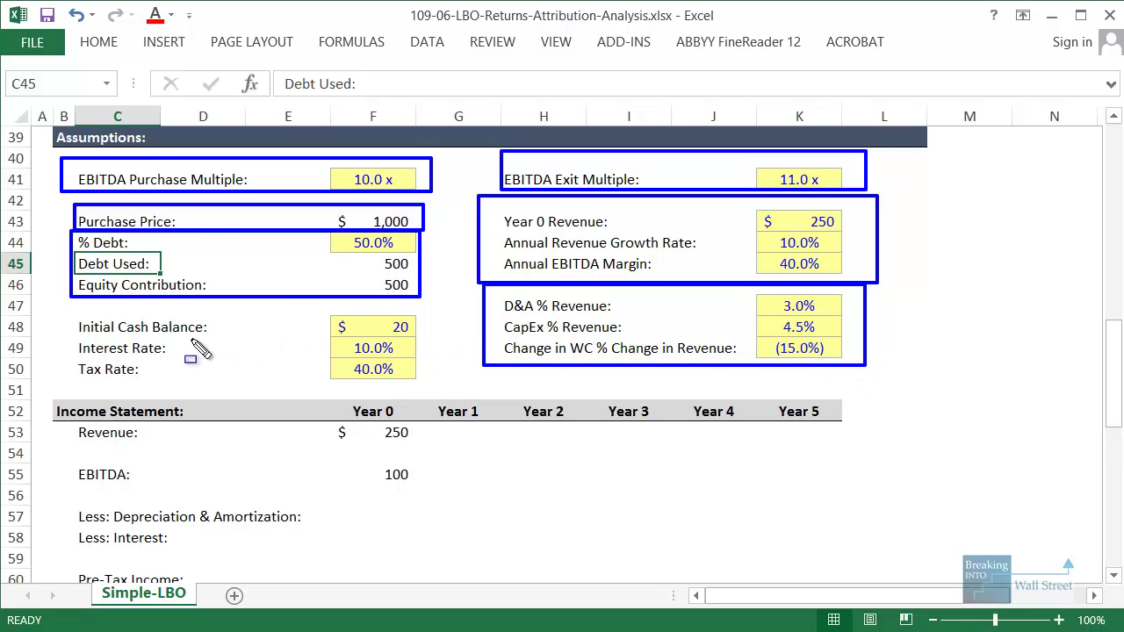
mouse_move(71, 337)
left_mouse_down()
mouse_move(267, 332)
mouse_move(429, 397)
mouse_move(444, 386)
left_mouse_up()
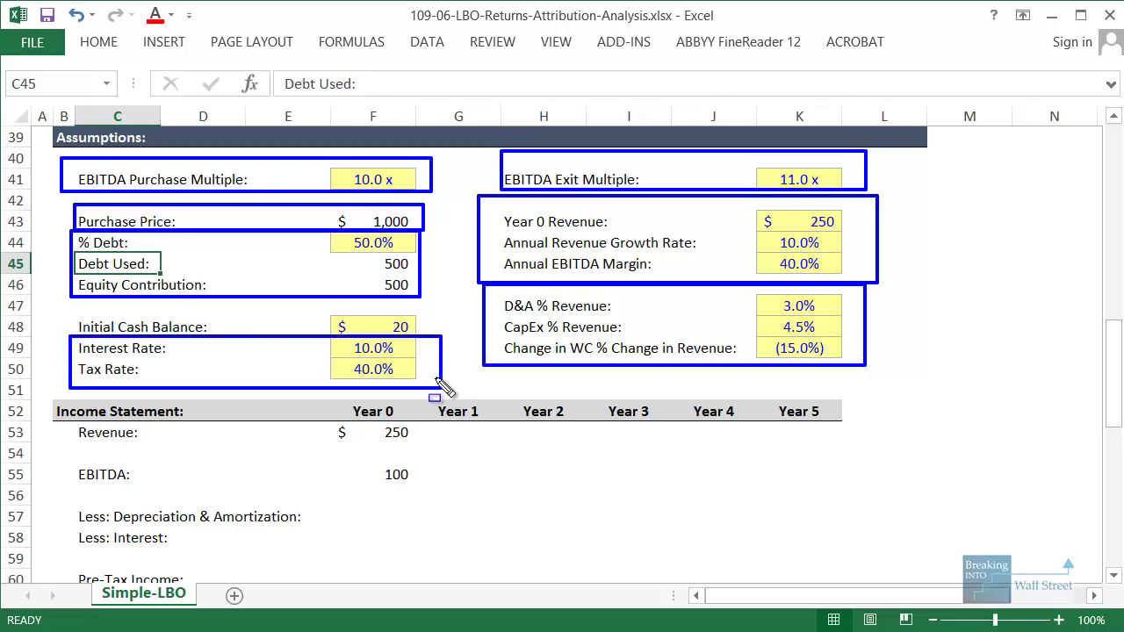
left_click_drag(70, 306, 457, 344)
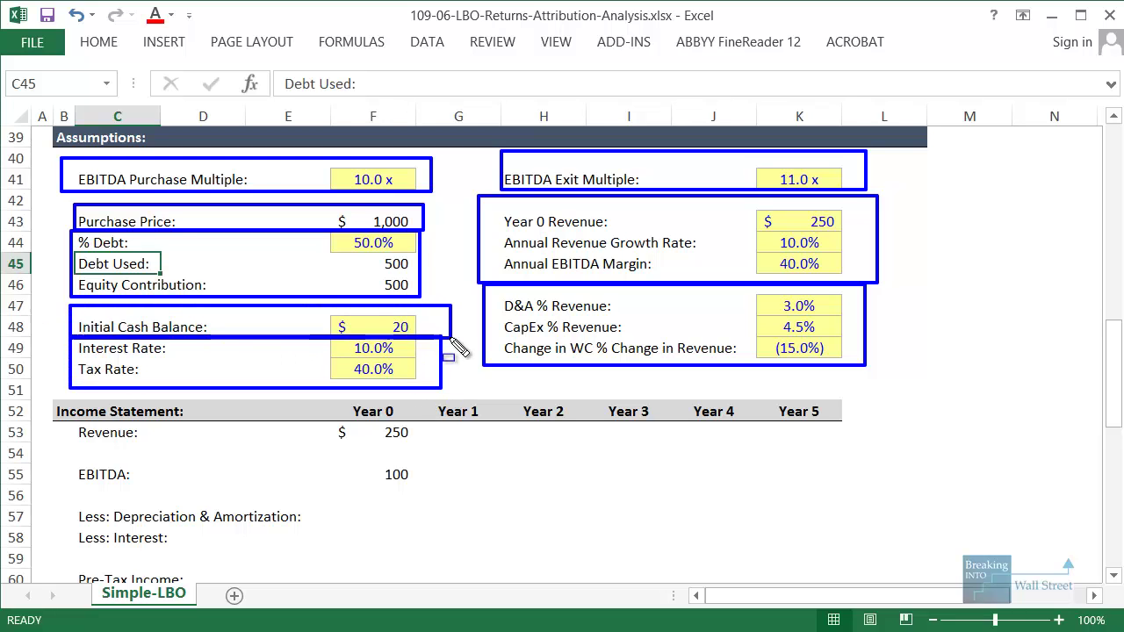
key("Escape")
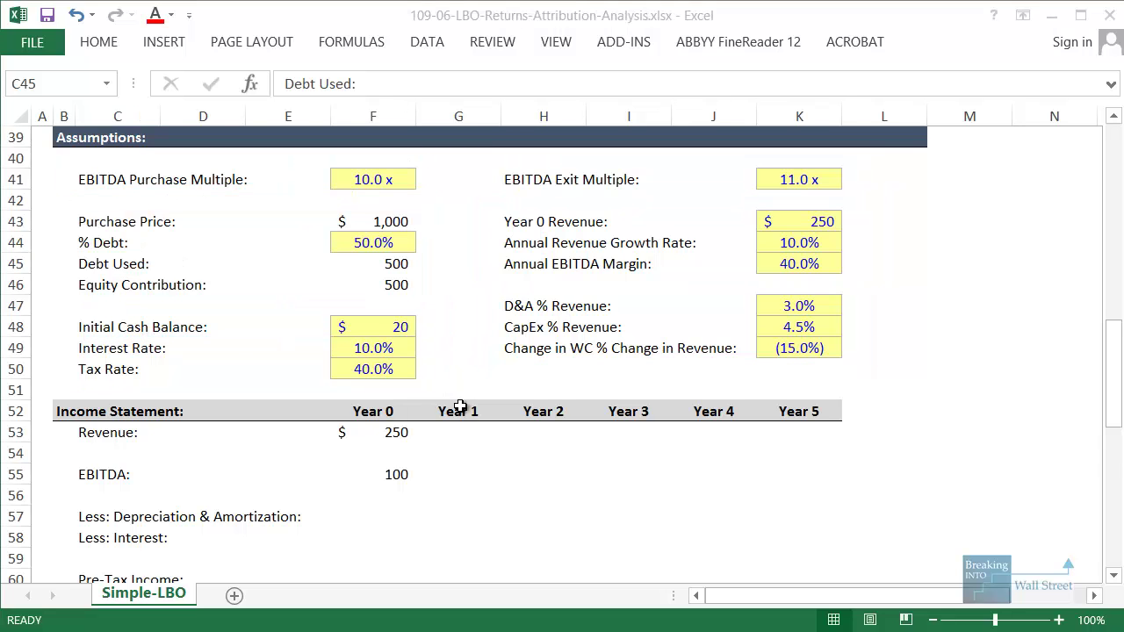
scroll(406, 394, "down", 9)
left_click_drag(104, 418, 762, 485)
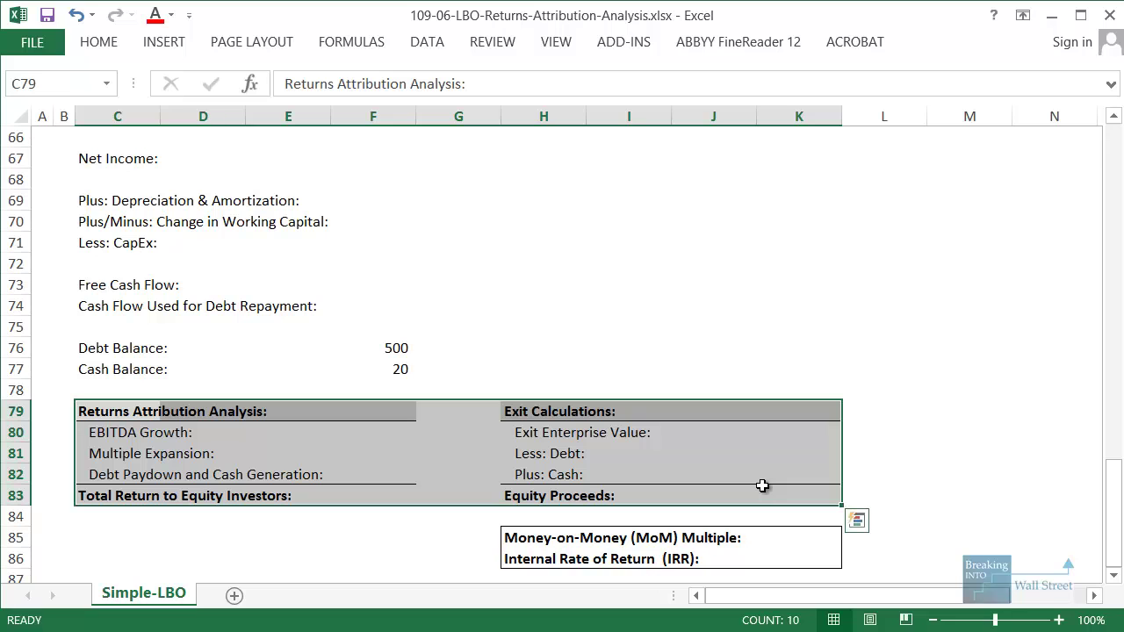
Calculate Year 1 revenue in G53 from Year 0 revenue and the annual growth rate with =+F53*(1+$K$44)
scroll(332, 363, "up", 8)
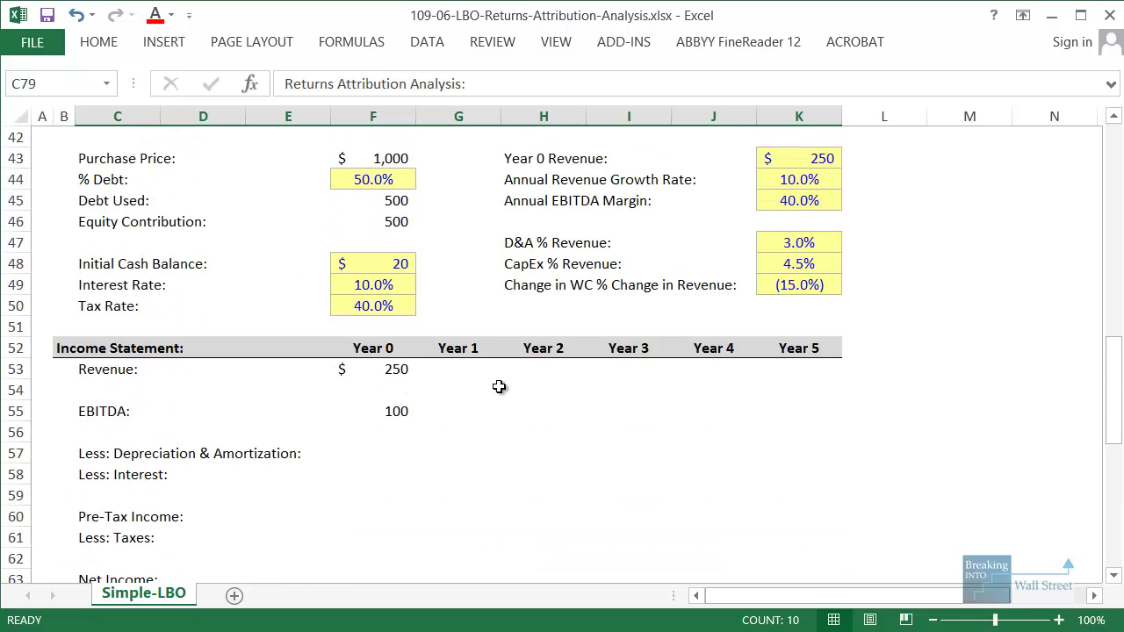
left_click(464, 369)
type("=+")
key("Left")
type("*(1+")
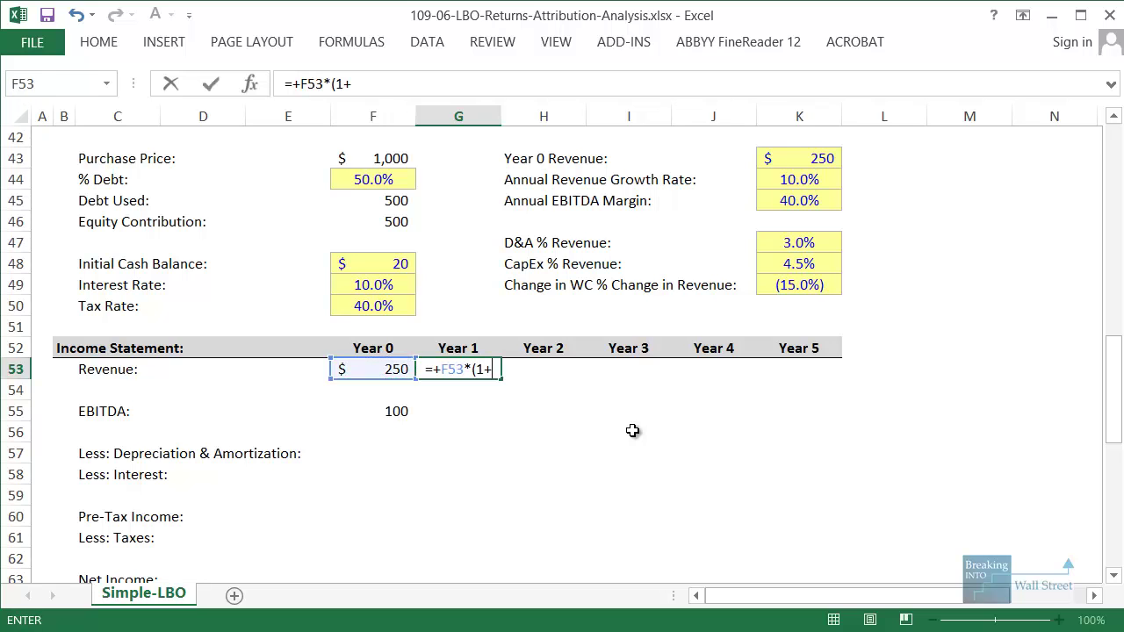
key("Right")
key("Right")
key("Up")
key("Up")
key("Right")
key("Up")
key("Up")
key("Up")
key("Up")
key("Up")
key("Up")
key("Right")
key("Up")
key("F4")
key("ctrl+Return")
Copy the Year 1 revenue formula across through Year 5
key("shift+Right")
key("shift+Right")
key("shift+Right")
key("shift+Right")
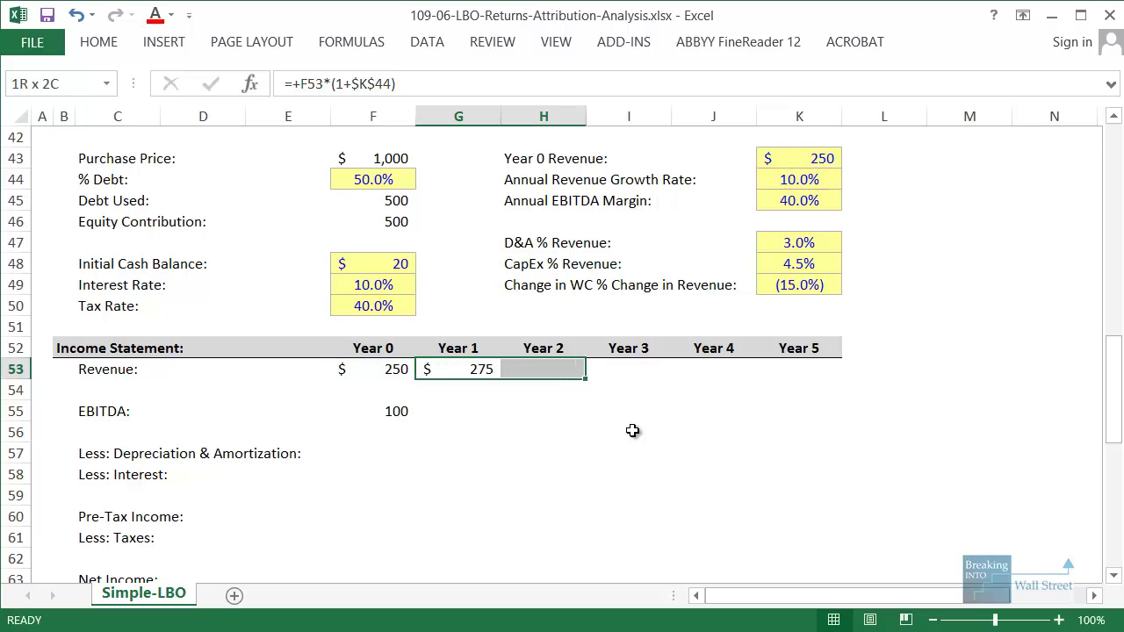
key("ctrl+r")
Calculate Year 1 EBITDA in G55 from revenue and the annual EBITDA margin with =+G53*$K$45
key("Down")
key("Down")
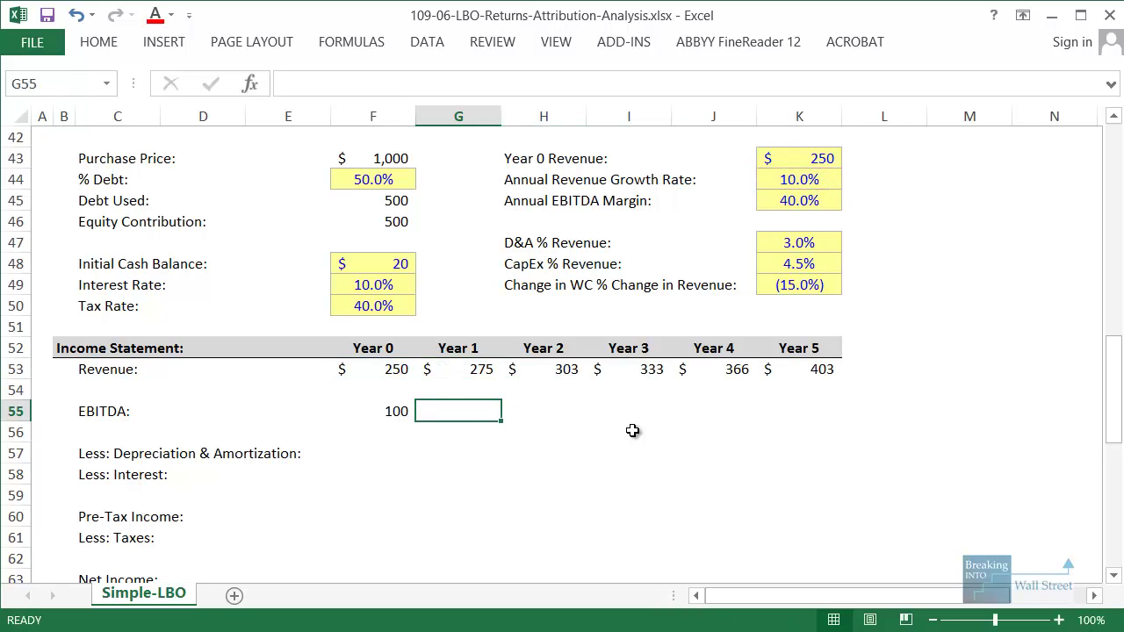
type("=+")
key("Up")
key("Up")
type("*")
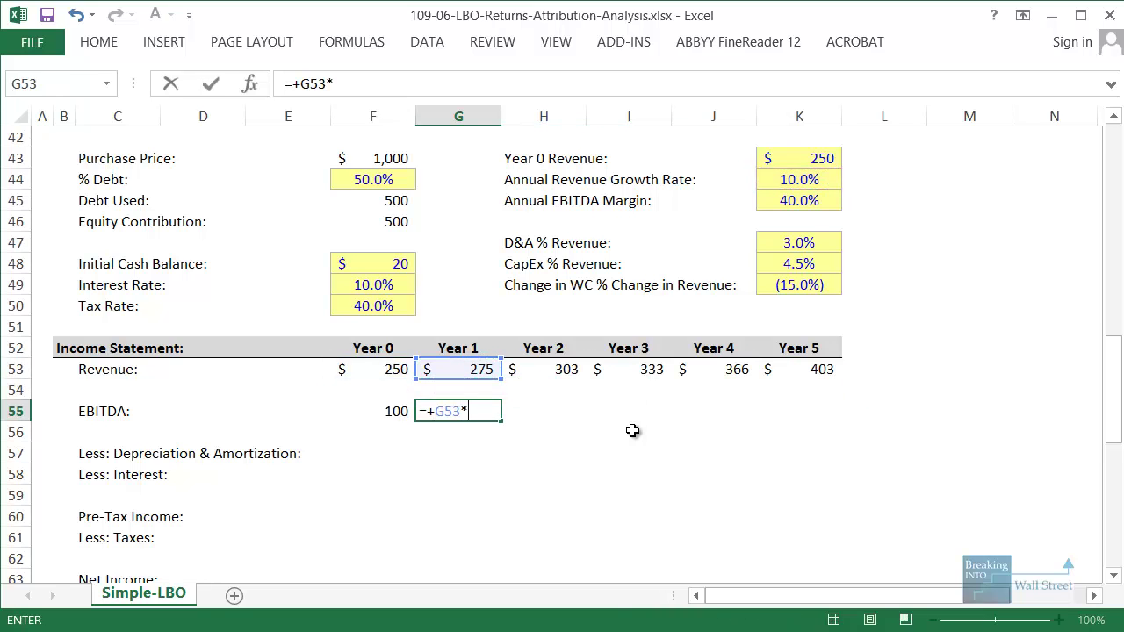
left_click(790, 200)
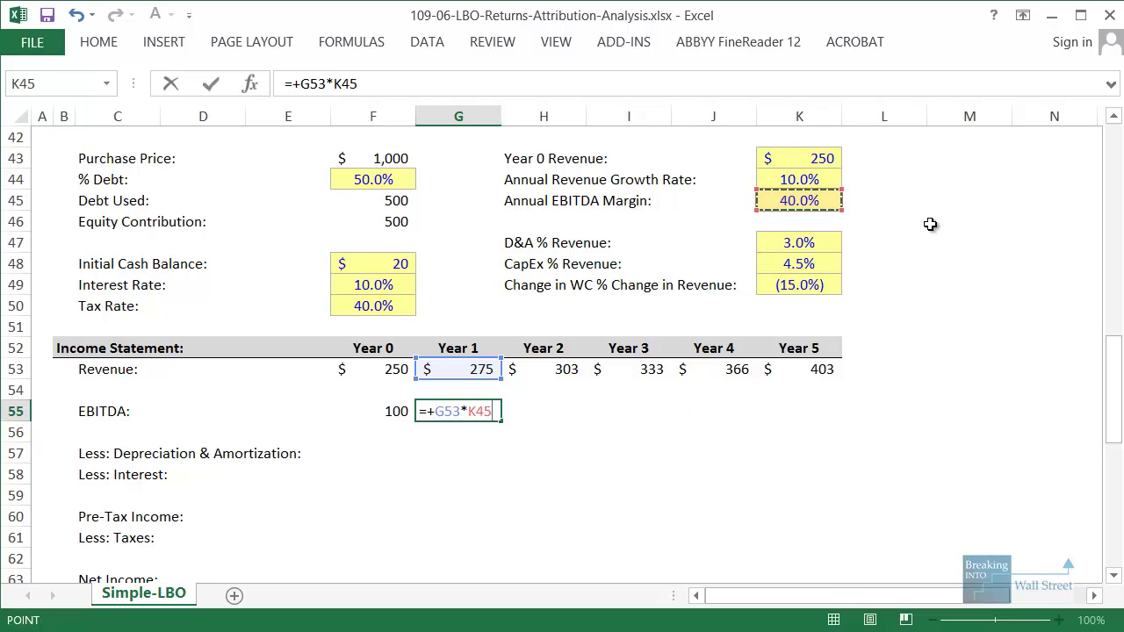
key("F4")
key("ctrl+Return")
Copy the Year 1 EBITDA formula across through Year 5
key("shift+Right")
key("shift+Right")
key("shift+Right")
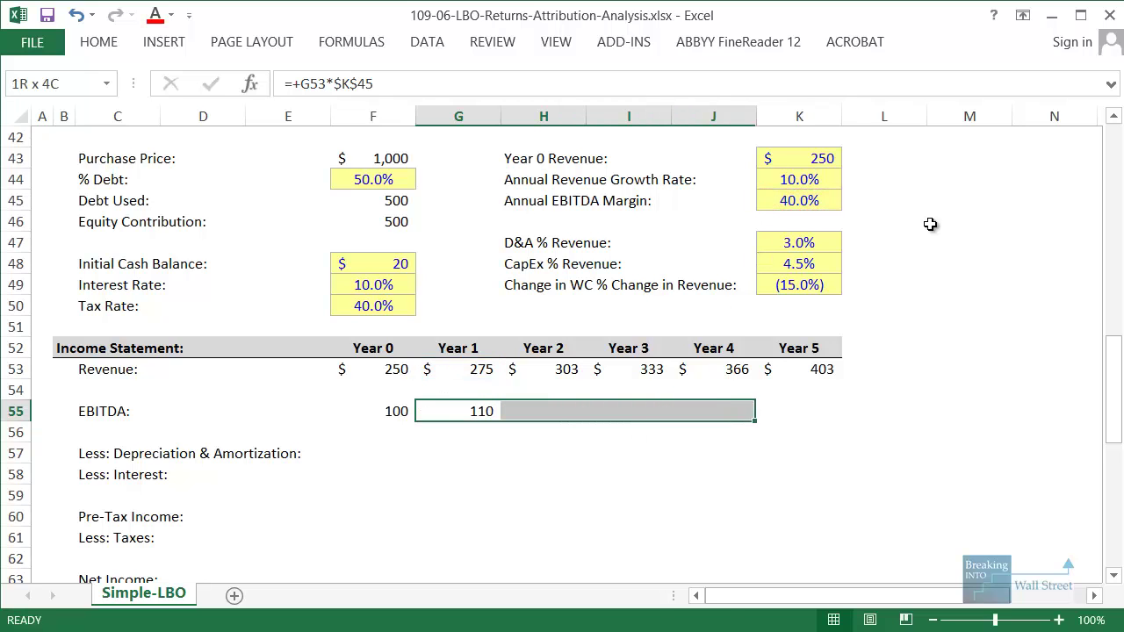
key("shift+Right")
key("ctrl+r")
key("Down")
key("Left")
key("Down")
key("shift+space")
key("shift+Down")
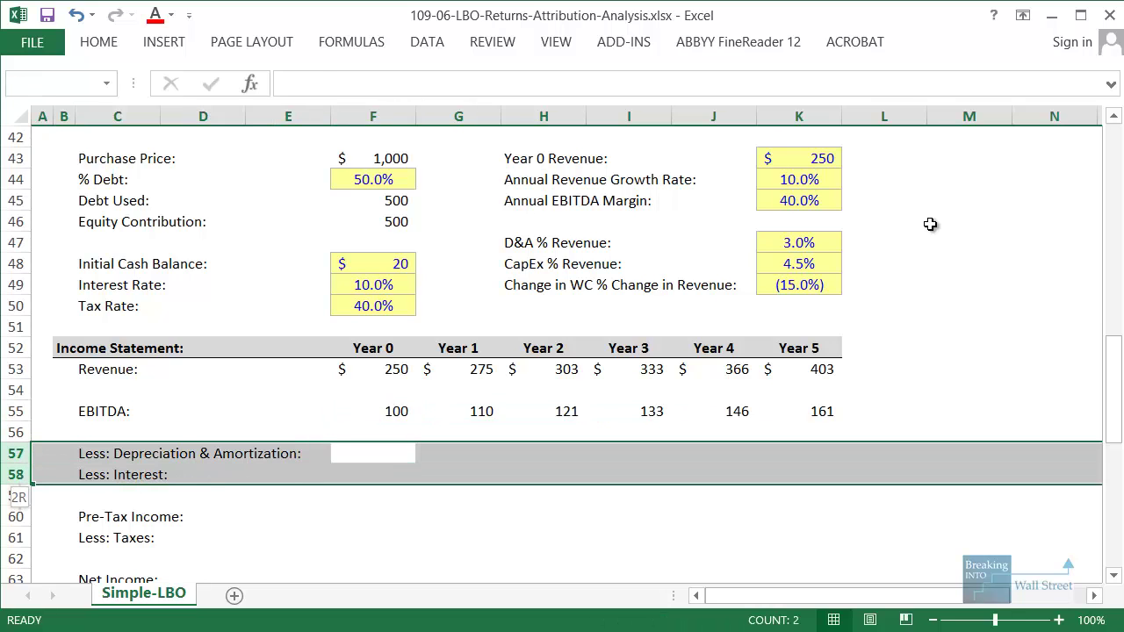
key("Down")
key("shift+space")
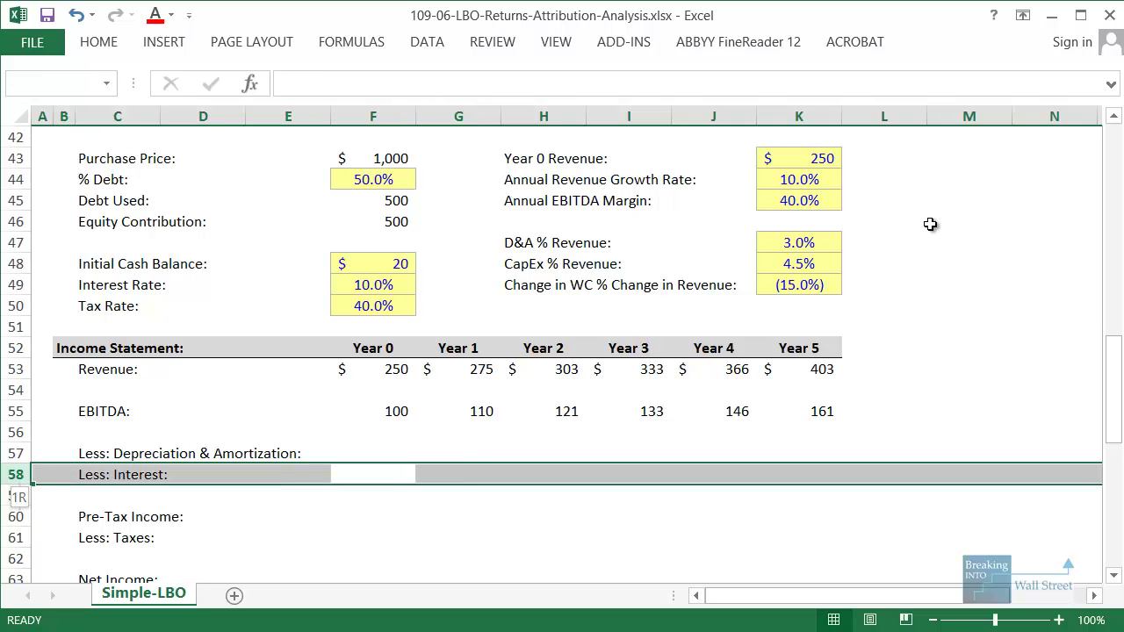
Calculate Year 1 Depreciation & Amortization in G57 as a negative percentage of revenue with =-G53*$K$47
key("Up")
key("Right")
type("=-")
key("Up")
key("Up")
key("Up")
key("Up")
key("Up")
key("Down")
type("*")
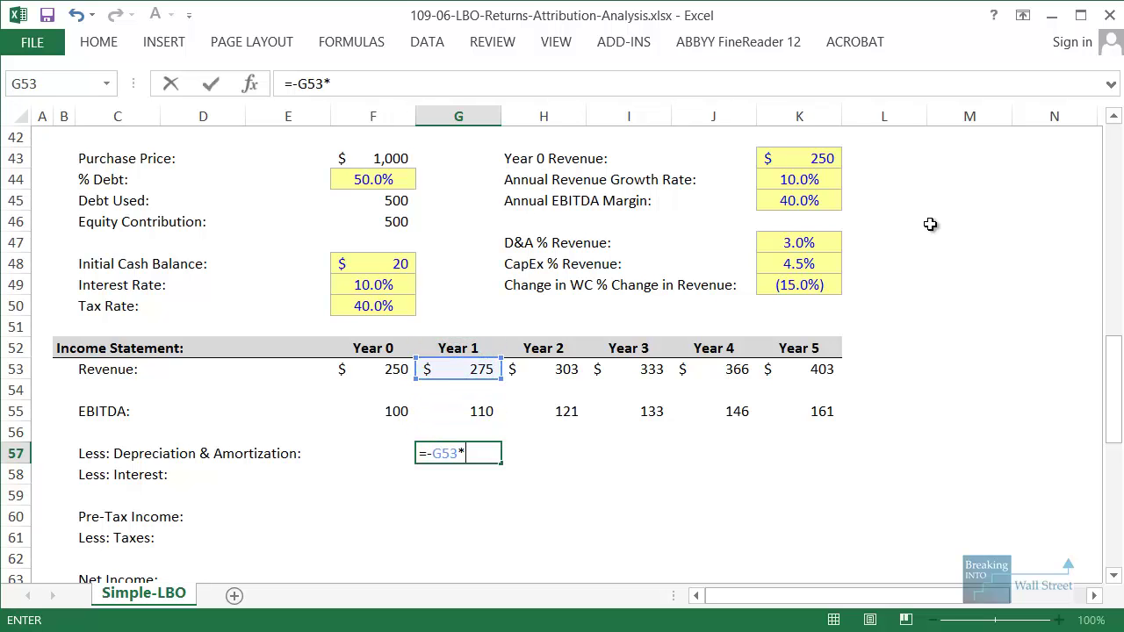
left_click_drag(409, 419, 537, 472)
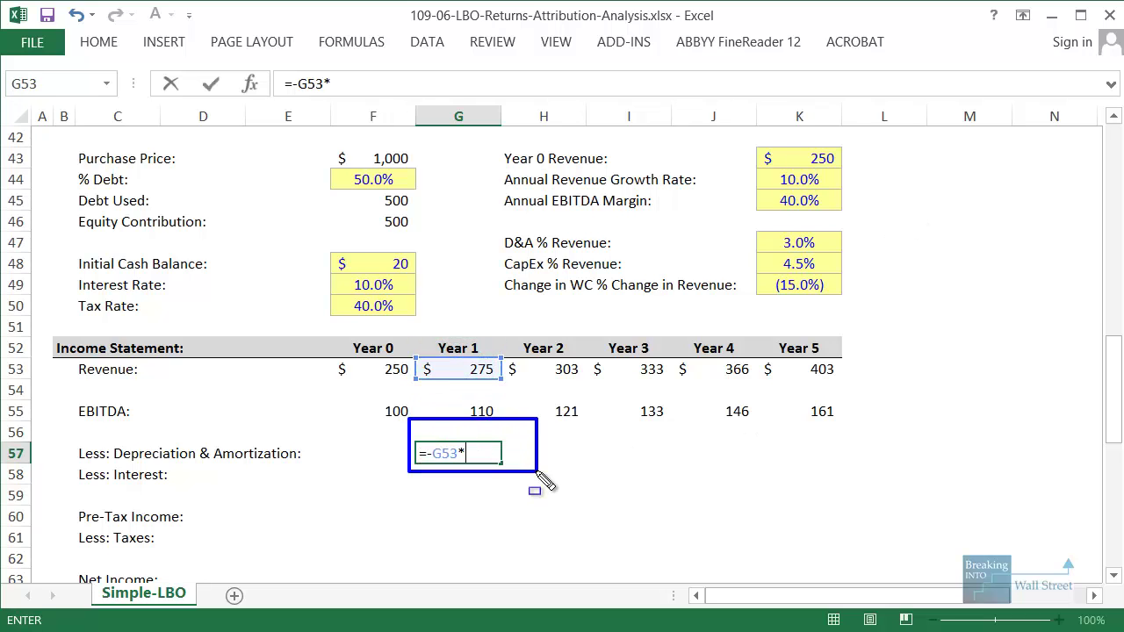
left_click(786, 243)
key("F4")
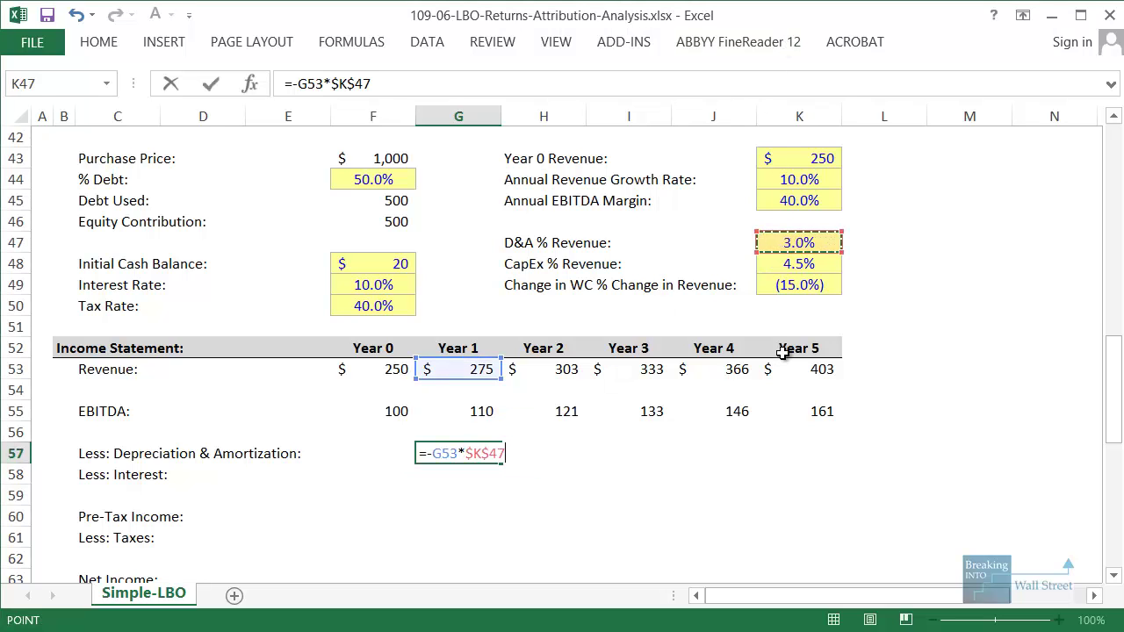
key("ctrl+Return")
Copy the Year 1 Depreciation & Amortization formula across through Year 5
key("shift+Right")
key("shift+Right")
key("shift+Right")
key("shift+Right")
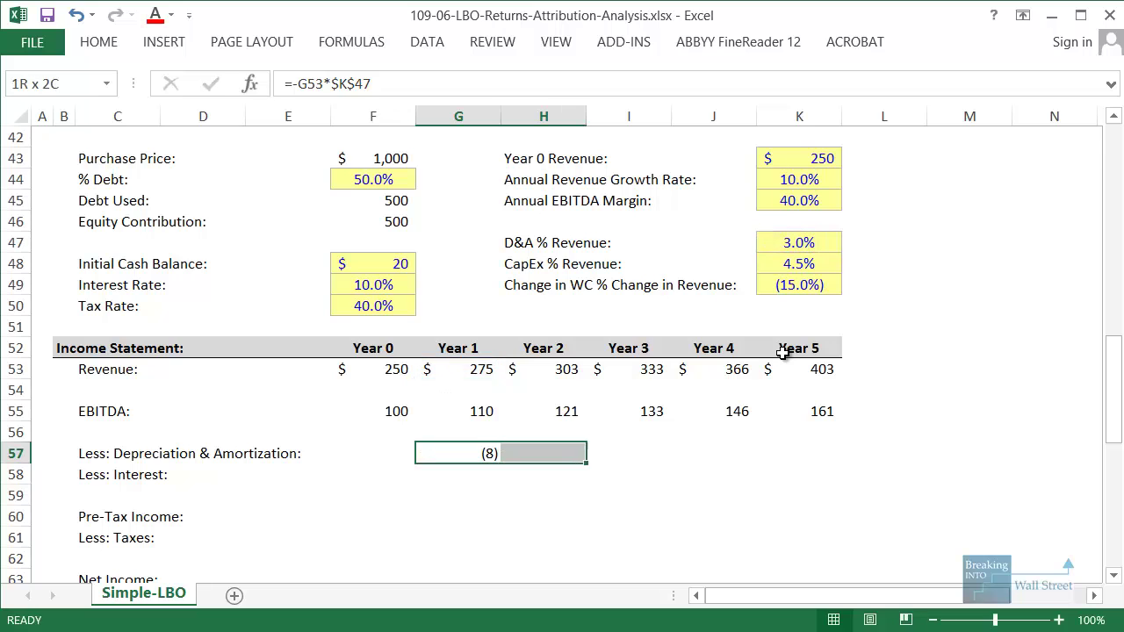
key("ctrl+r")
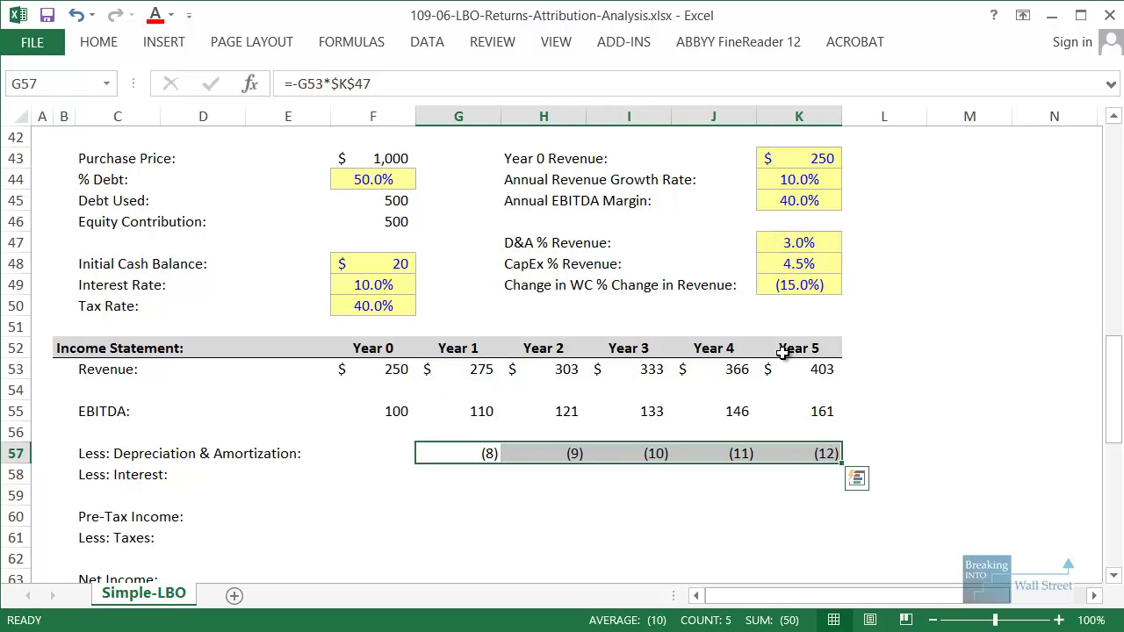
key("shift+space")
key("shift+Up")
key("shift+Up")
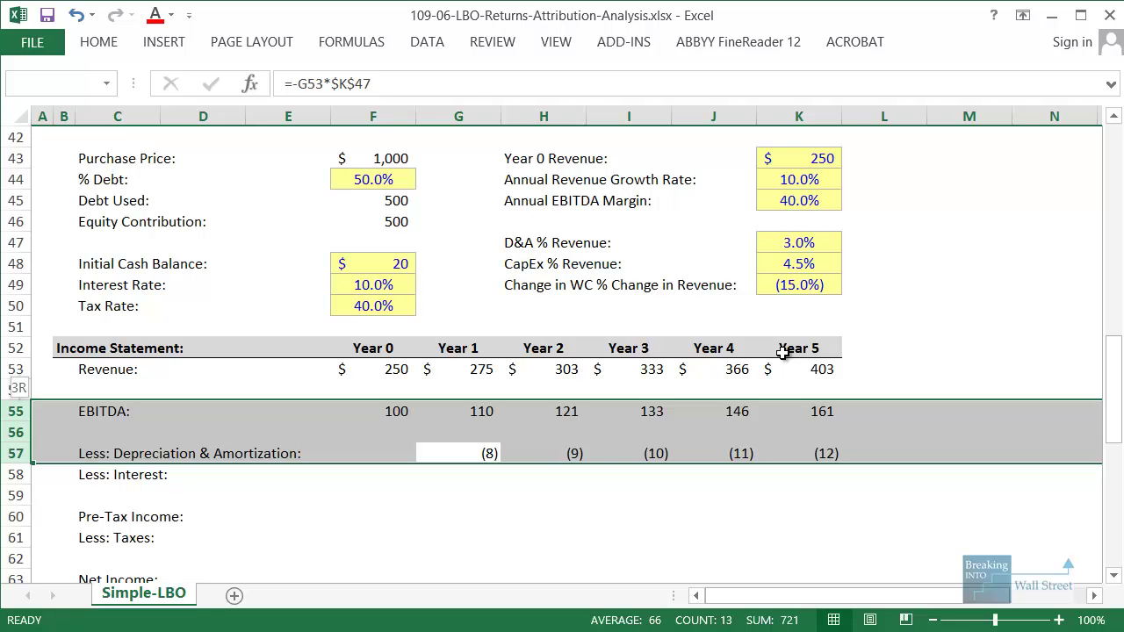
key("shift+Down")
key("shift+Down")
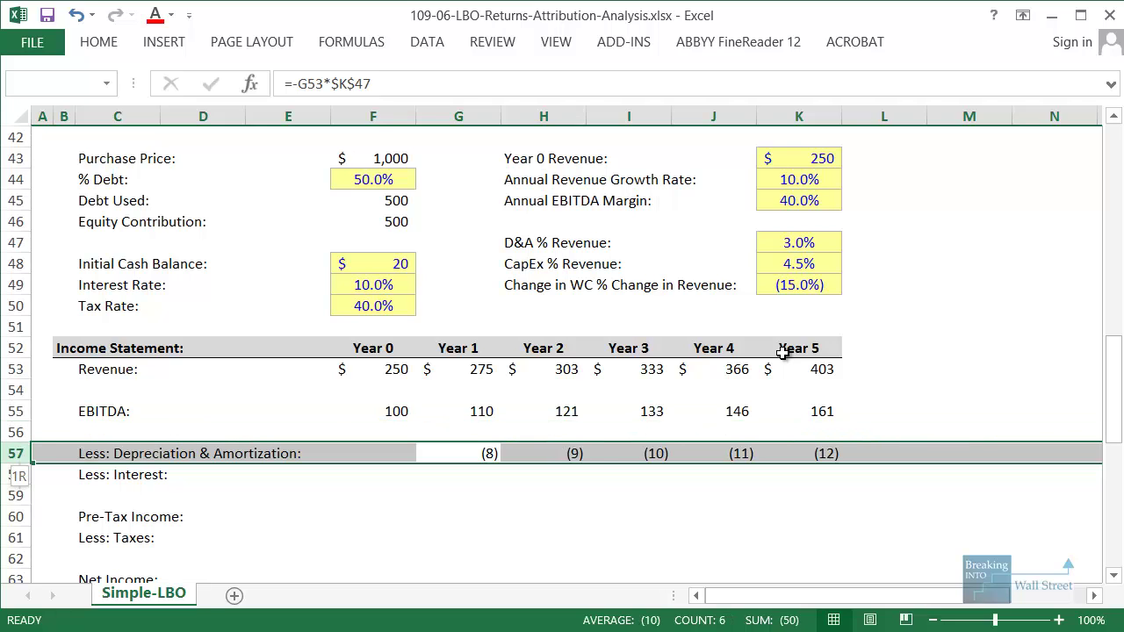
key("shift+Down")
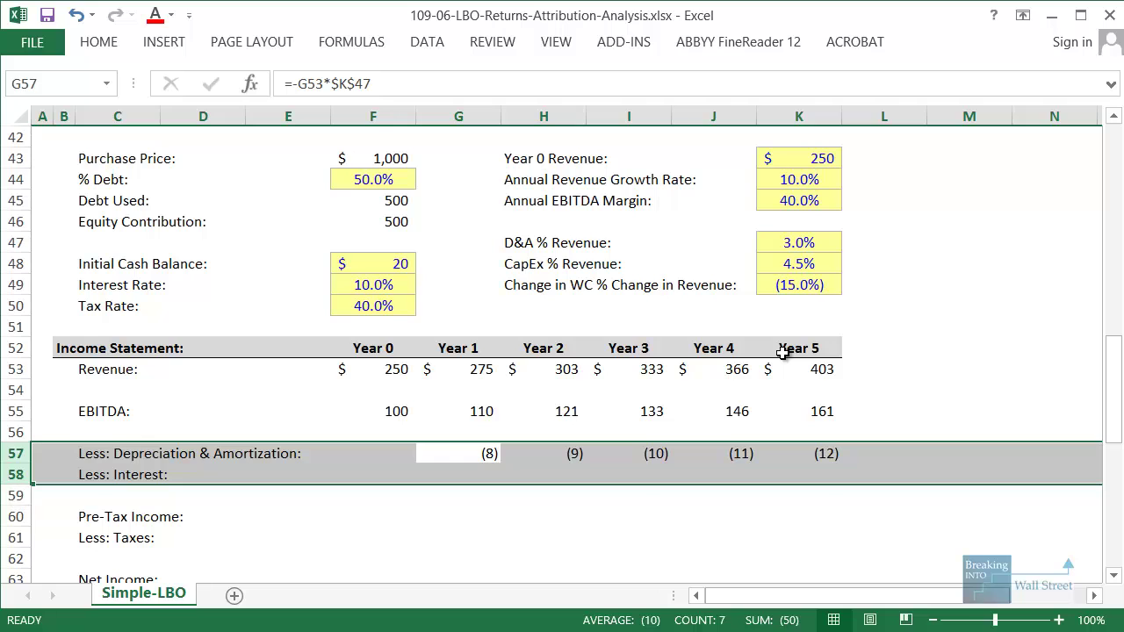
Calculate Year 1 Pre-Tax Income in G60 from EBITDA, Depreciation & Amortization and Interest with =+G55+G57+G58
key("Down")
key("Down")
key("Down")
key("shift+space")
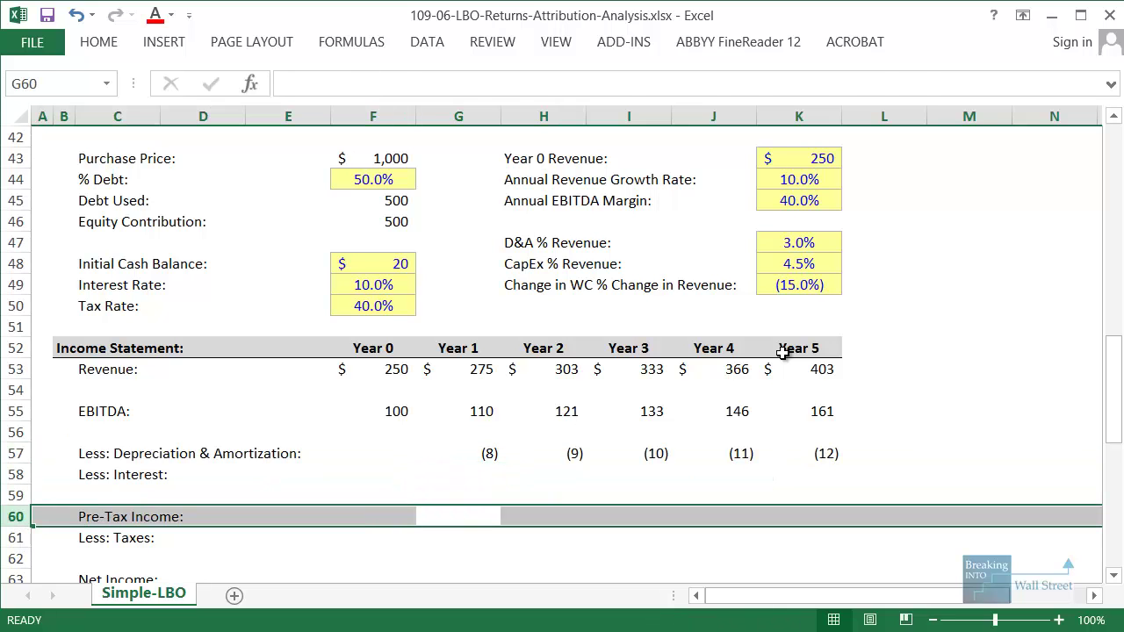
key("Down")
key("Up")
scroll(788, 349, "down", 2)
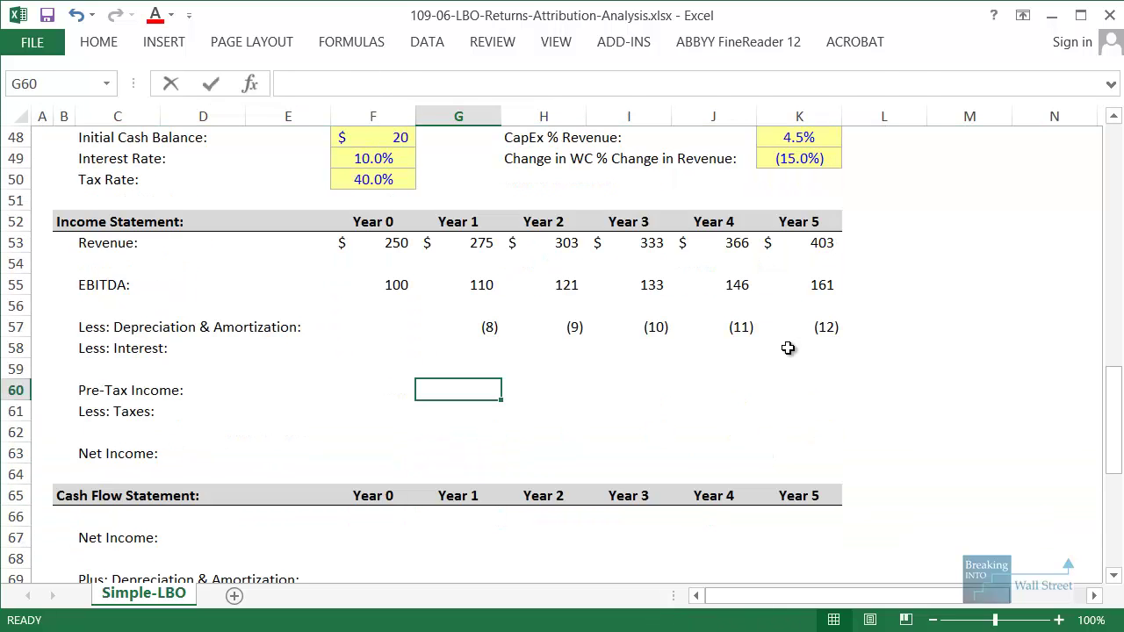
type("=+")
key("Up")
key("Up")
key("Up")
key("Up")
key("Up")
type("+")
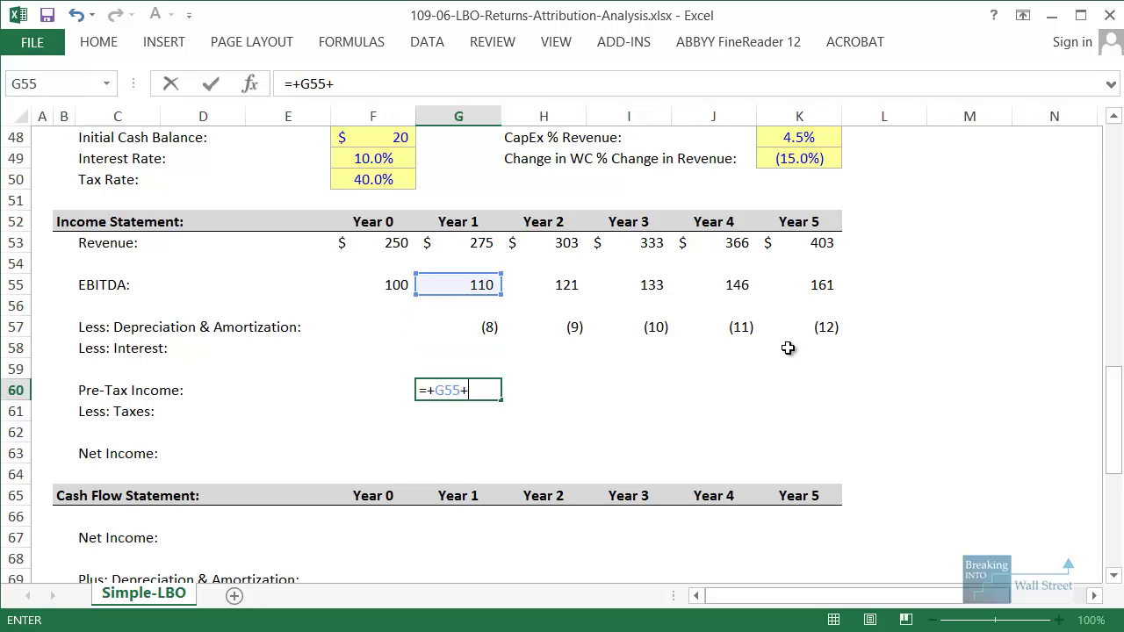
key("Up")
key("Up")
key("Up")
type("+")
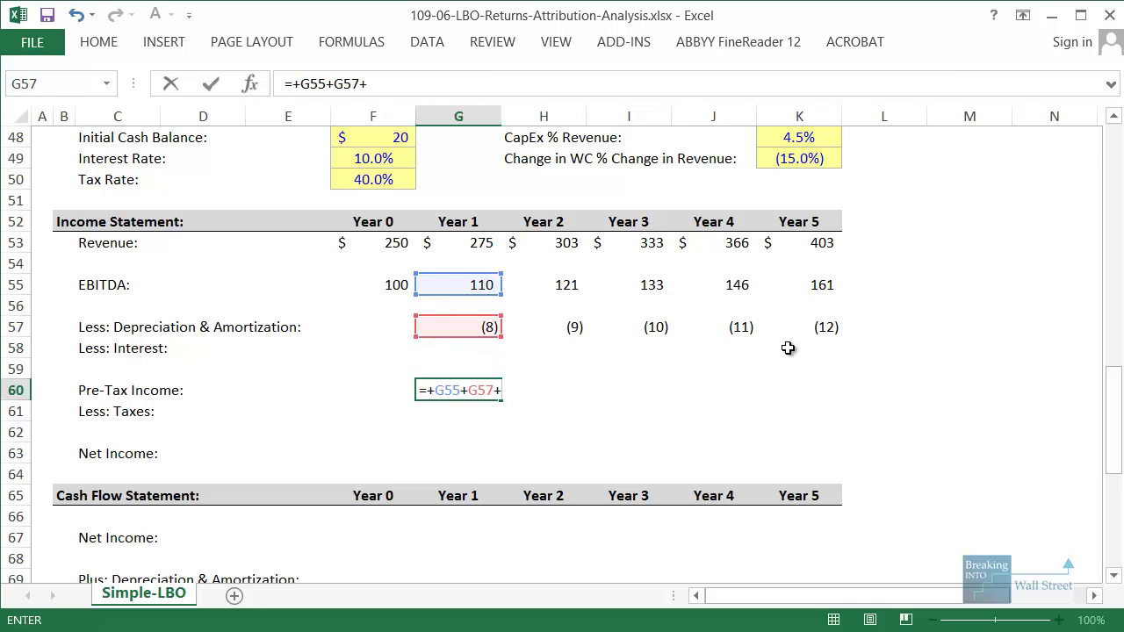
key("Up")
key("Up")
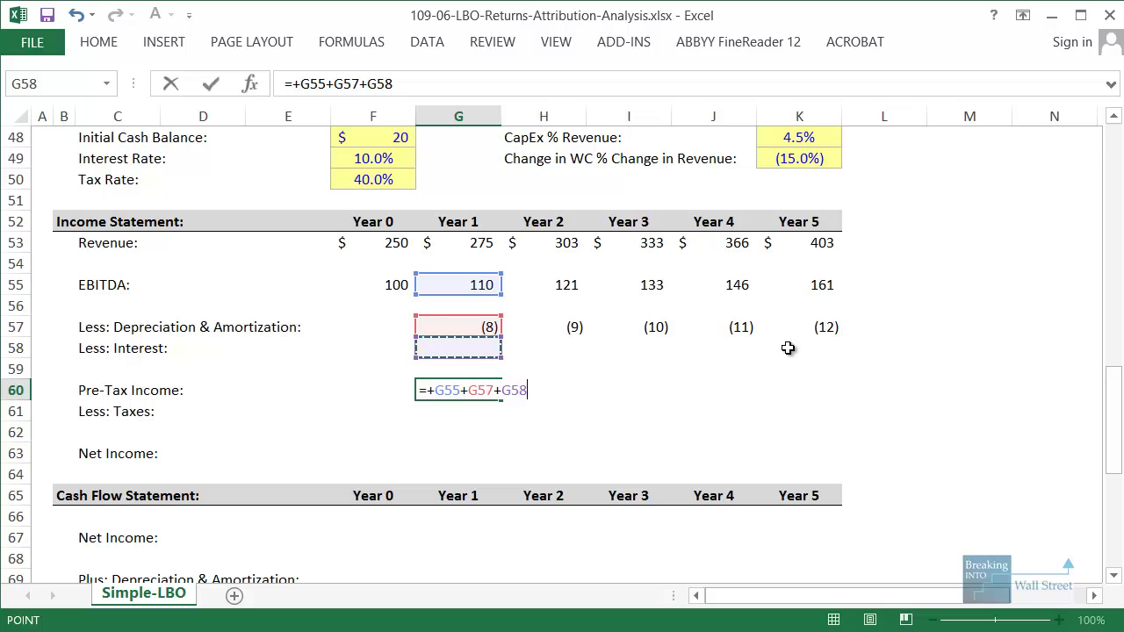
key("ctrl+Return")
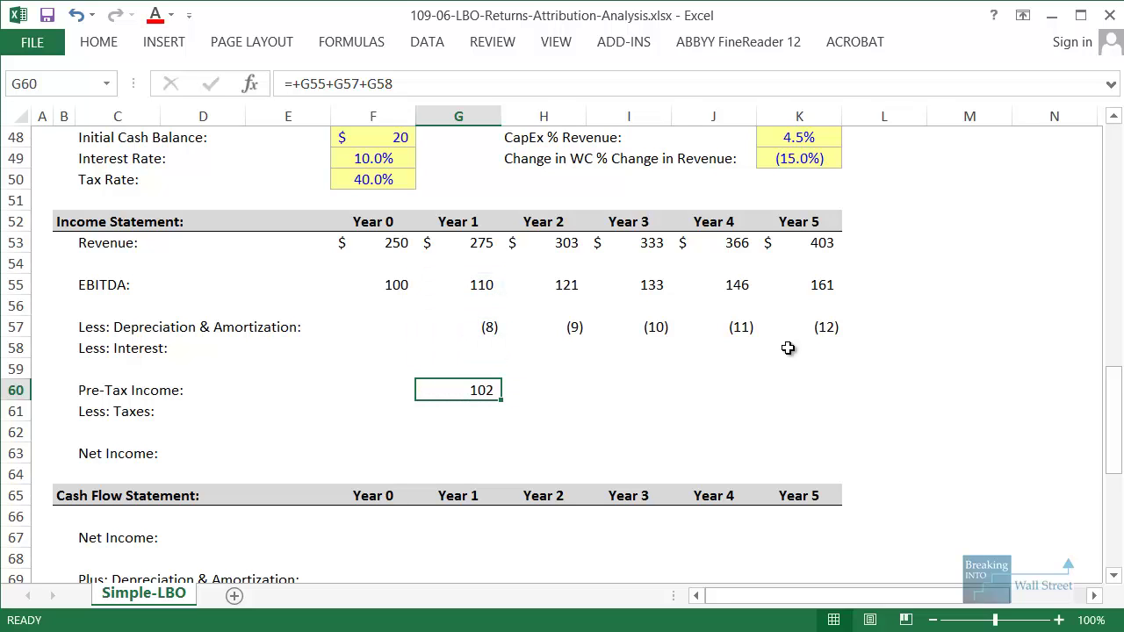
Copy the Year 1 Pre-Tax Income formula across through Year 5
key("shift+Right")
key("shift+Right")
key("shift+Right")
key("shift+Right")
key("ctrl+r")
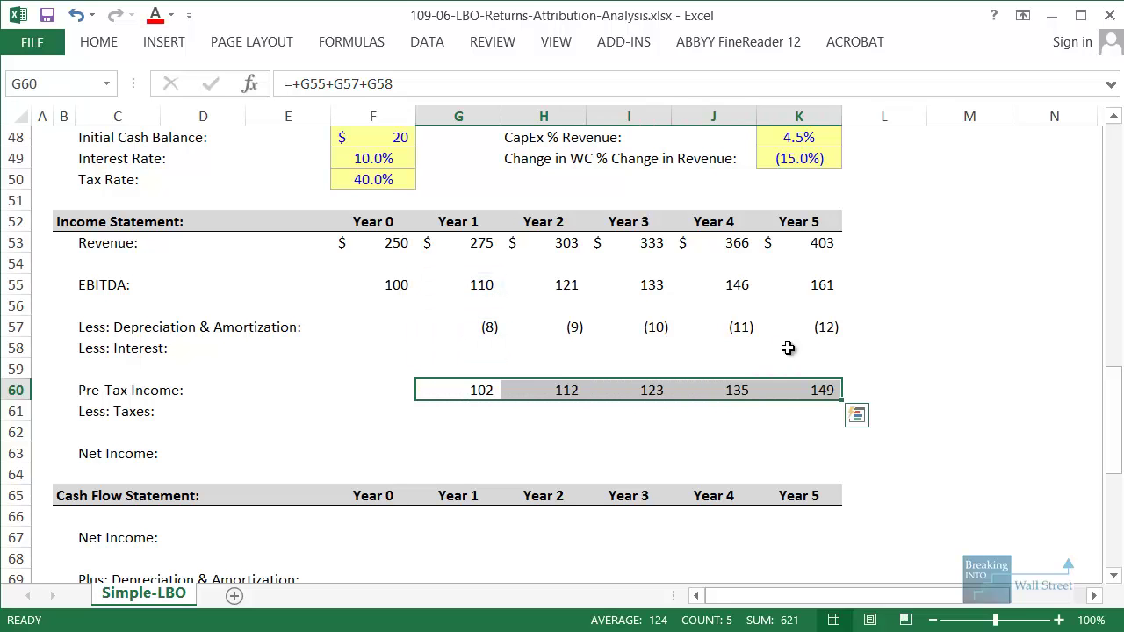
Calculate Year 1 Taxes in G61 as negative Pre-Tax Income times the fixed tax rate with =-G60*$F$50
key("Down")
type("=")
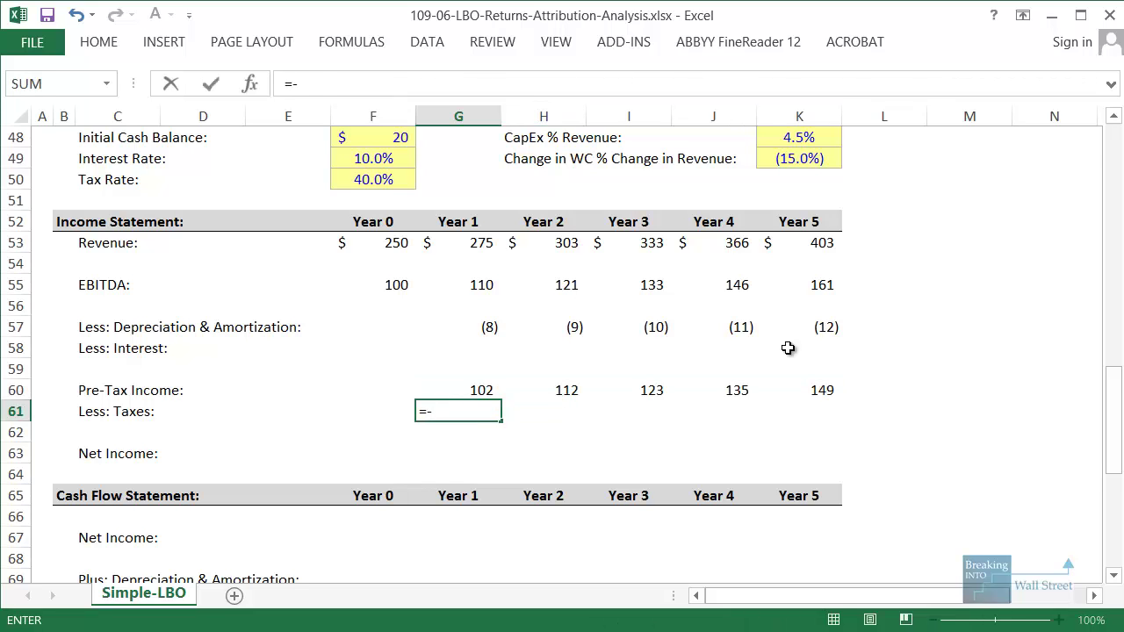
type("-")
key("Up")
type("*")
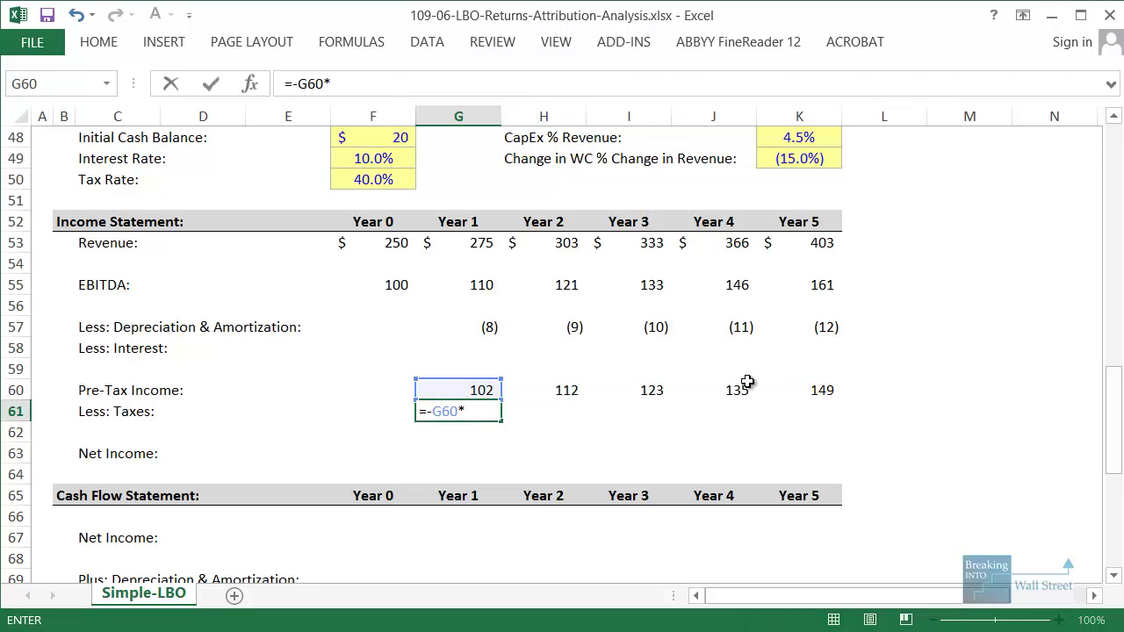
scroll(615, 263, "up", 1)
left_click(408, 243)
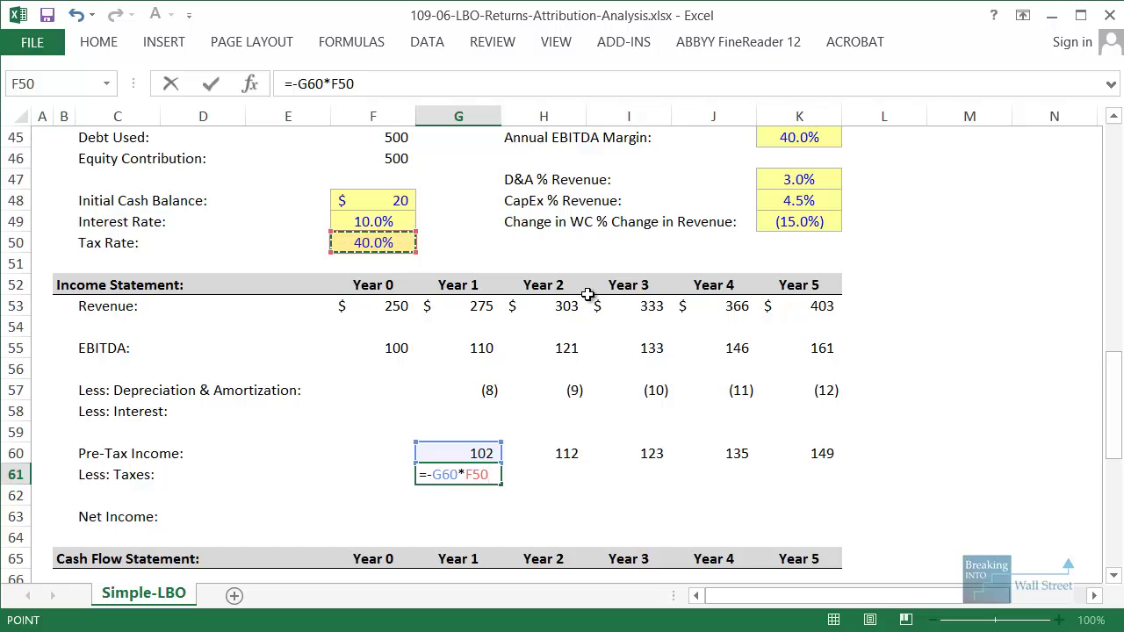
key("F4")
scroll(585, 290, "down", 1)
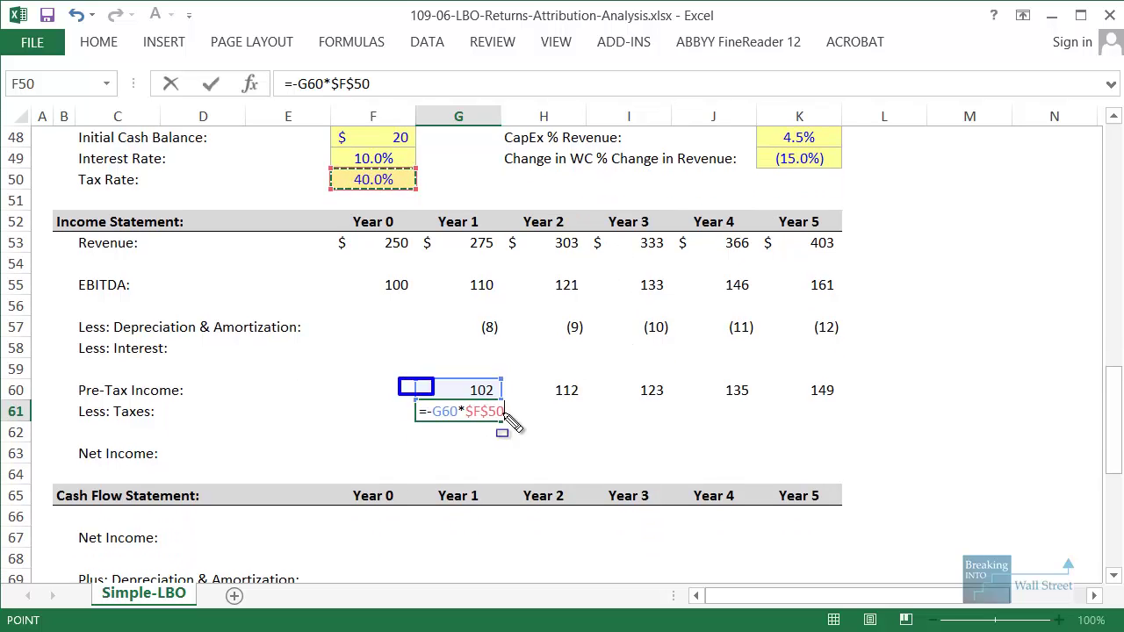
left_click_drag(290, 55, 436, 114)
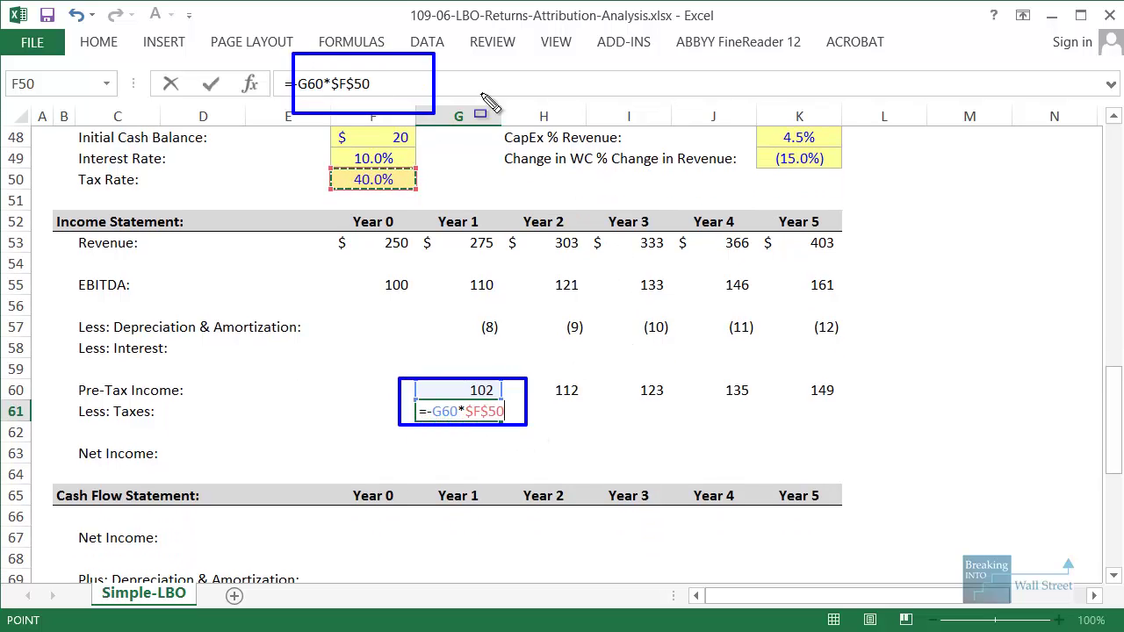
key("ctrl+Return")
Copy the Year 1 Taxes formula across through Year 5
key("shift+Right")
key("shift+Right")
key("shift+Right")
key("shift+Right")
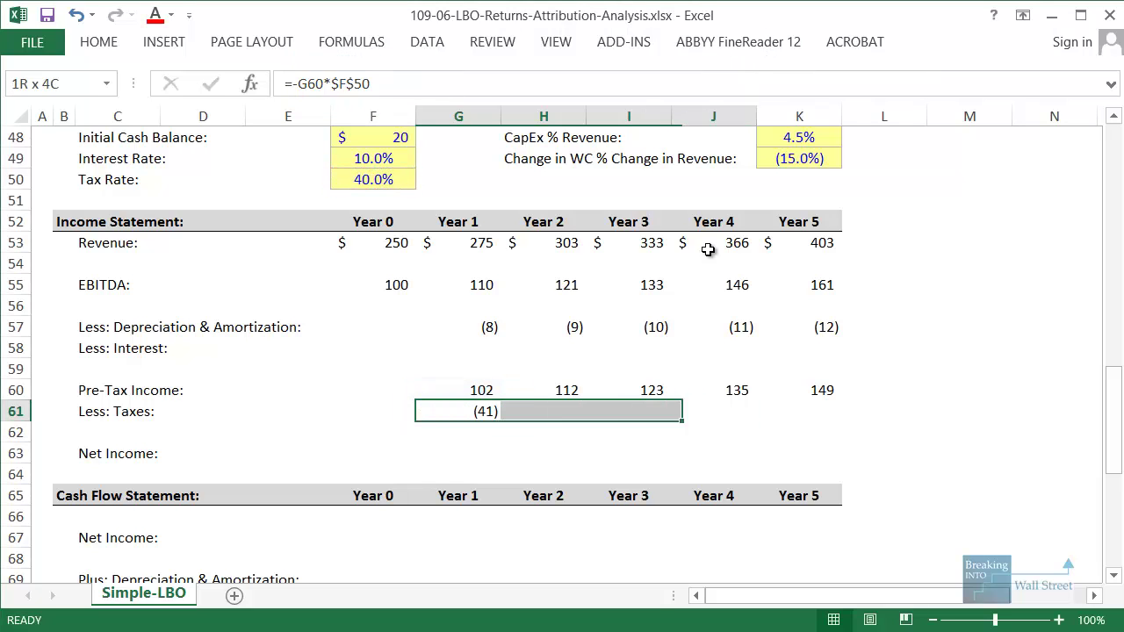
key("ctrl+r")
Calculate Year 1 Net Income in G63 from Pre-Tax Income and Taxes with =+G60+G61
key("Down")
key("Down")
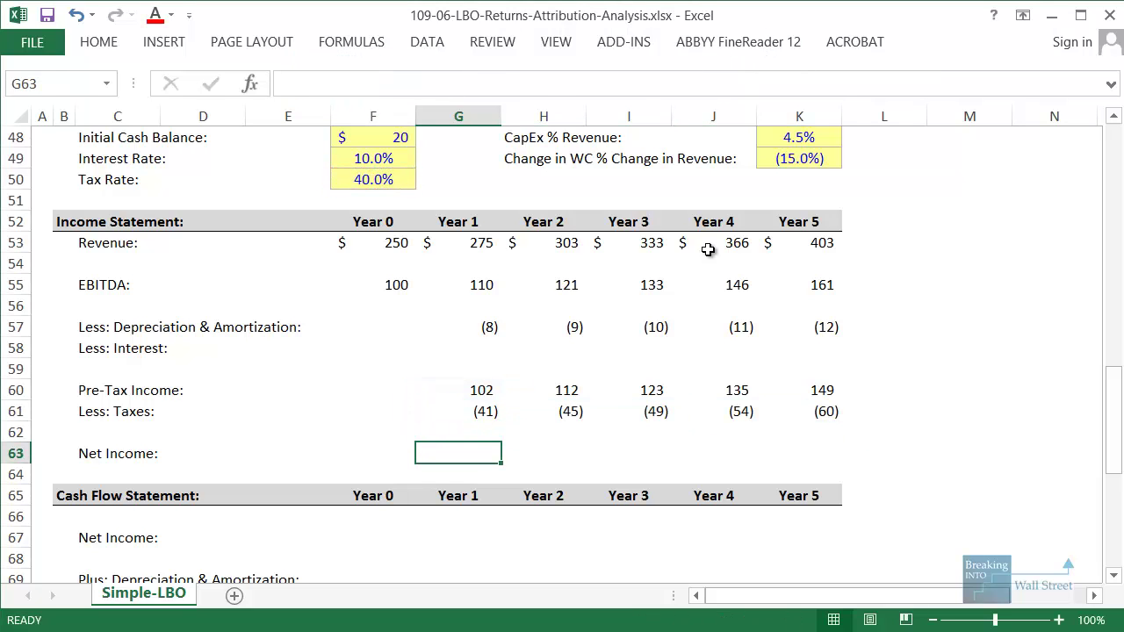
type("=+")
key("Up")
key("Up")
key("Up")
type("+")
key("Up")
key("Up")
key("ctrl+Return")
Copy the Year 1 income statement Net Income formula across through Year 5
key("shift+Right")
key("shift+Right")
key("shift+Right")
key("shift+Right")
key("shift+Right")
key("shift+Left")
key("ctrl+r")
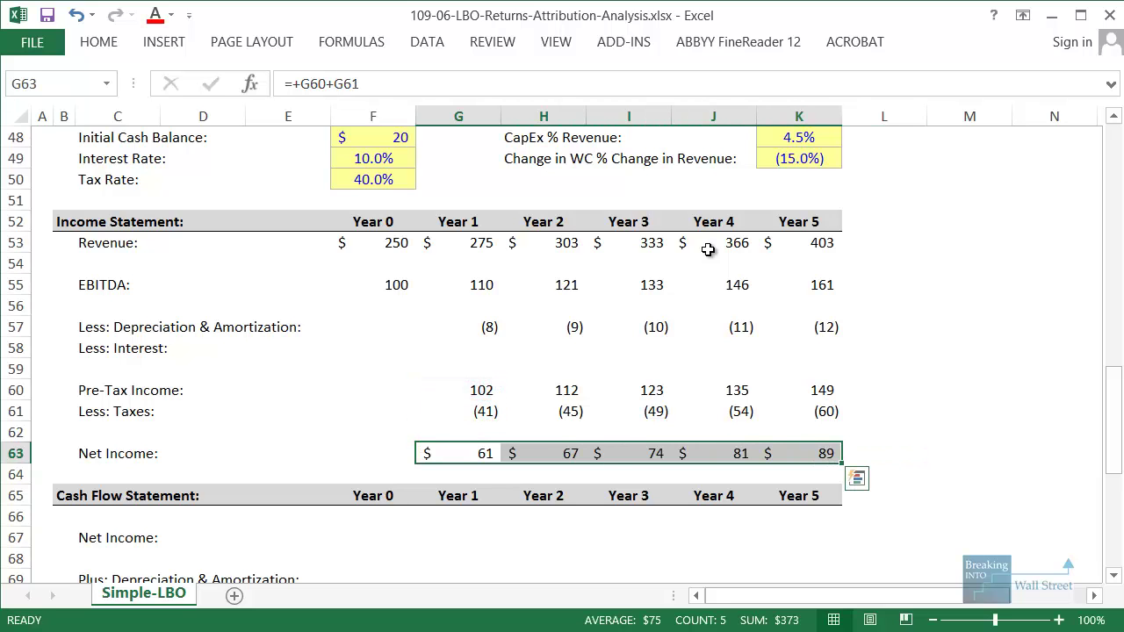
Link Year 1 Net Income in the Cash Flow Statement, cell G67, to the income statement with =+G63
scroll(673, 299, "down", 4)
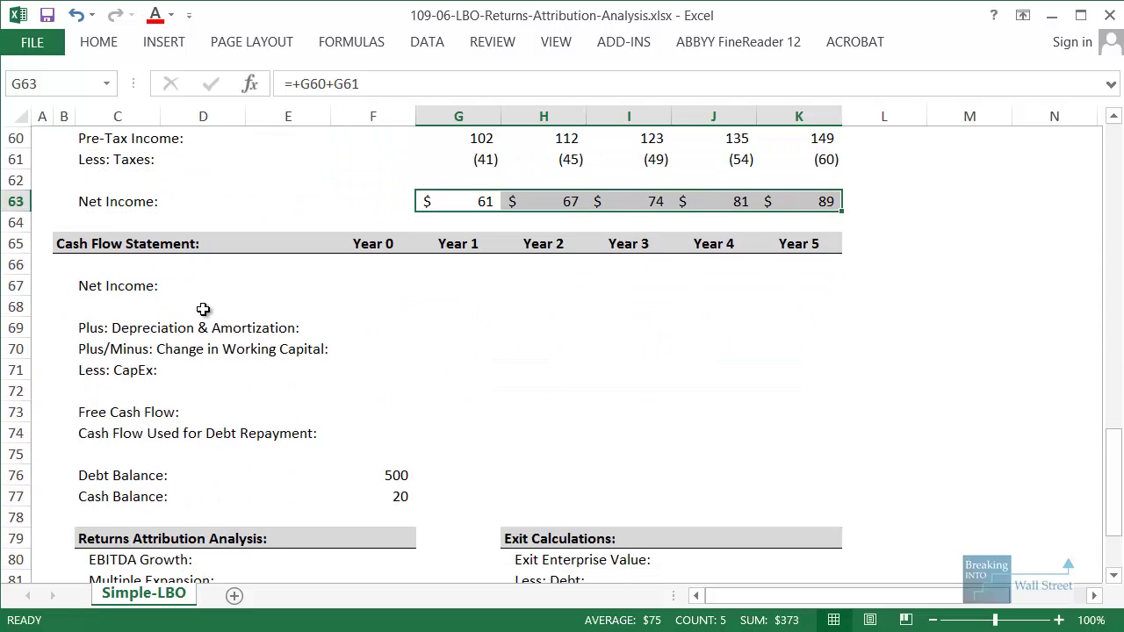
left_click_drag(61, 243, 800, 491)
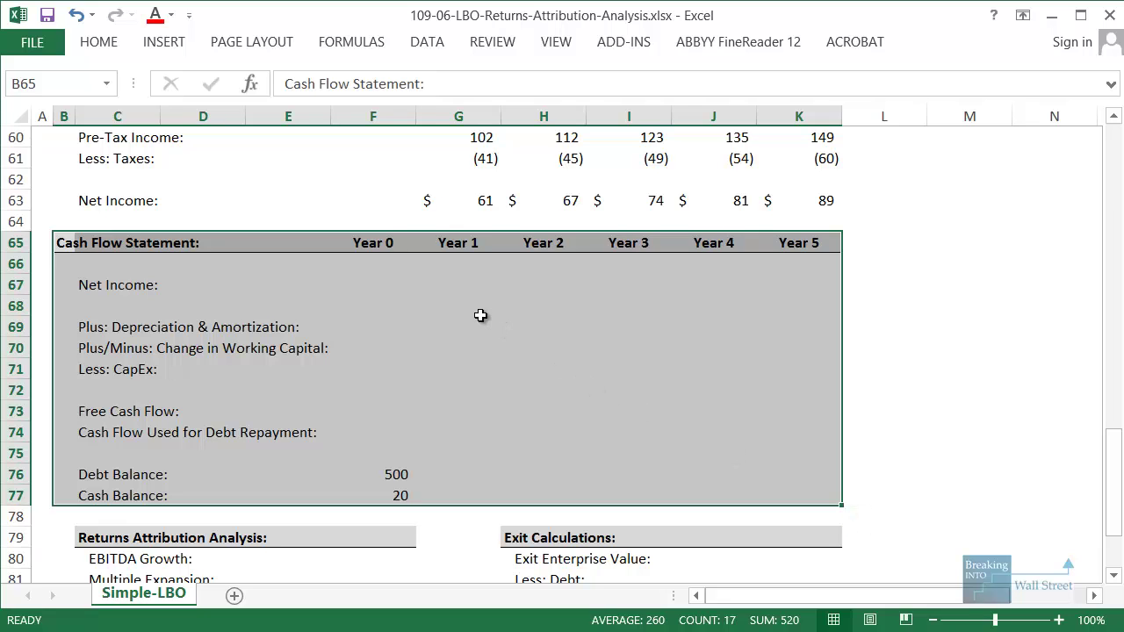
left_click(452, 285)
scroll(620, 377, "up", 1)
type("=+")
key("Up")
key("Up")
key("Up")
key("Up")
key("ctrl+Return")
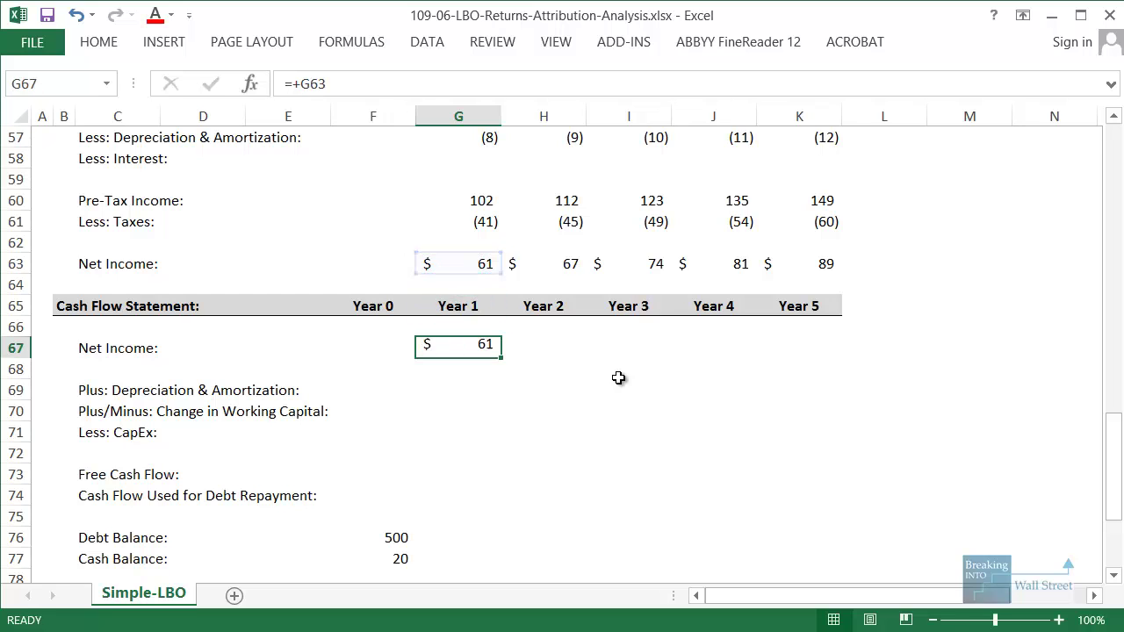
Copy the cash flow Net Income link in G67 across through Year 5
key("shift+Right")
key("shift+Right")
key("shift+Right")
key("shift+Right")
key("ctrl+r")
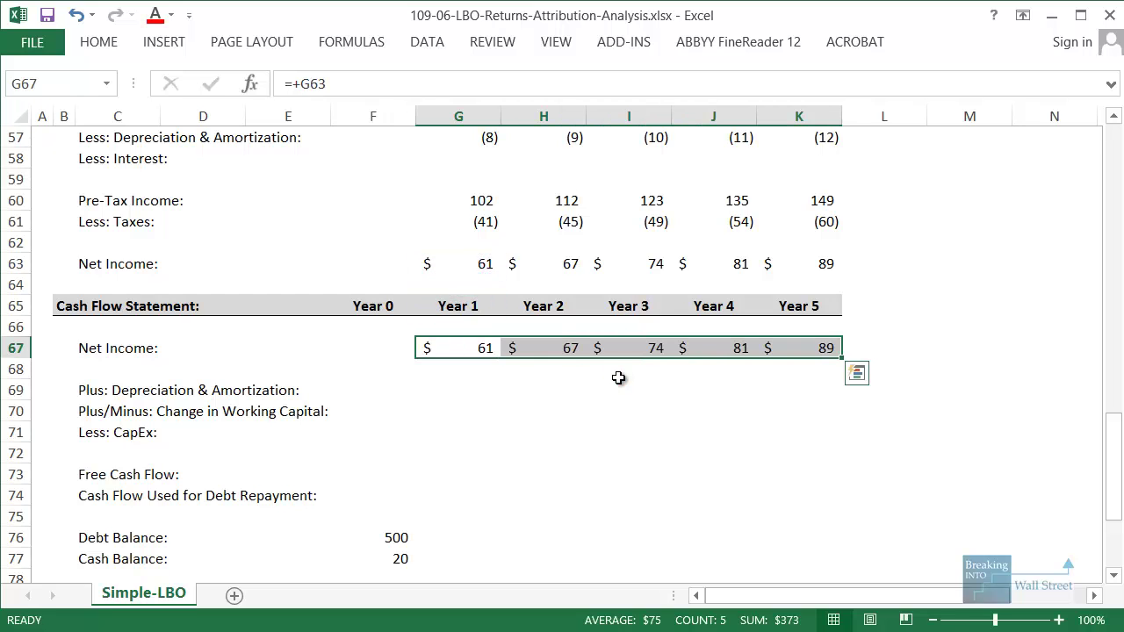
Add back Year 1 Depreciation & Amortization in G69 by reversing the income statement's sign with =-G57
key("Down")
key("Down")
type("=-")
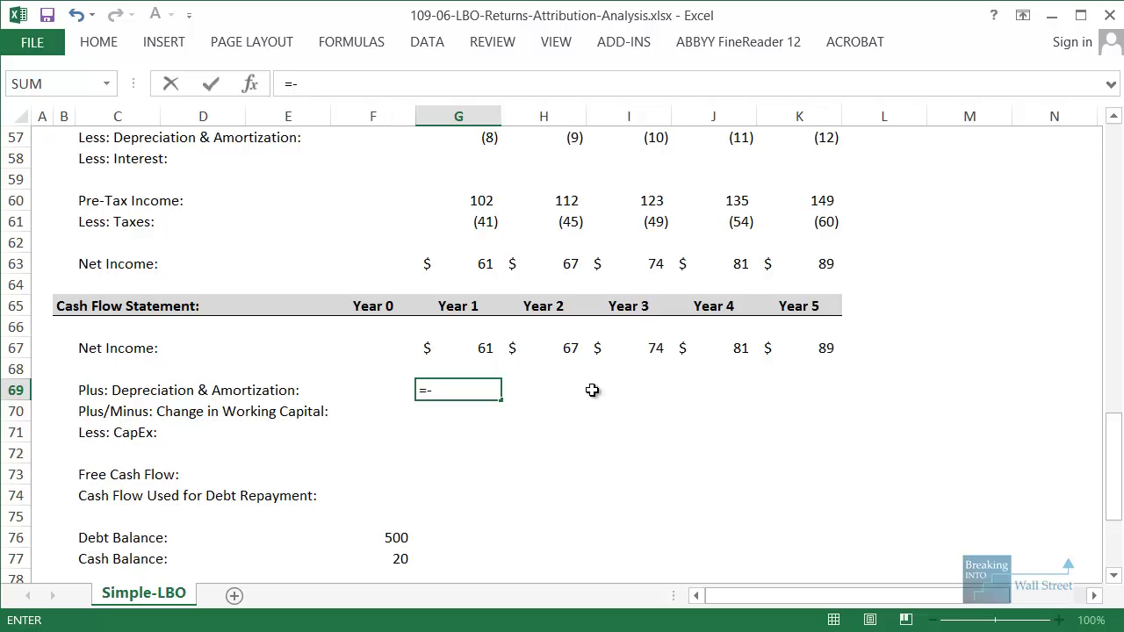
scroll(593, 389, "up", 2)
left_click(482, 265)
key("ctrl+Return")
Copy the Depreciation & Amortization add-back in G69 across through Year 5
key("shift+Right")
key("shift+Right")
key("shift+Right")
key("shift+Right")
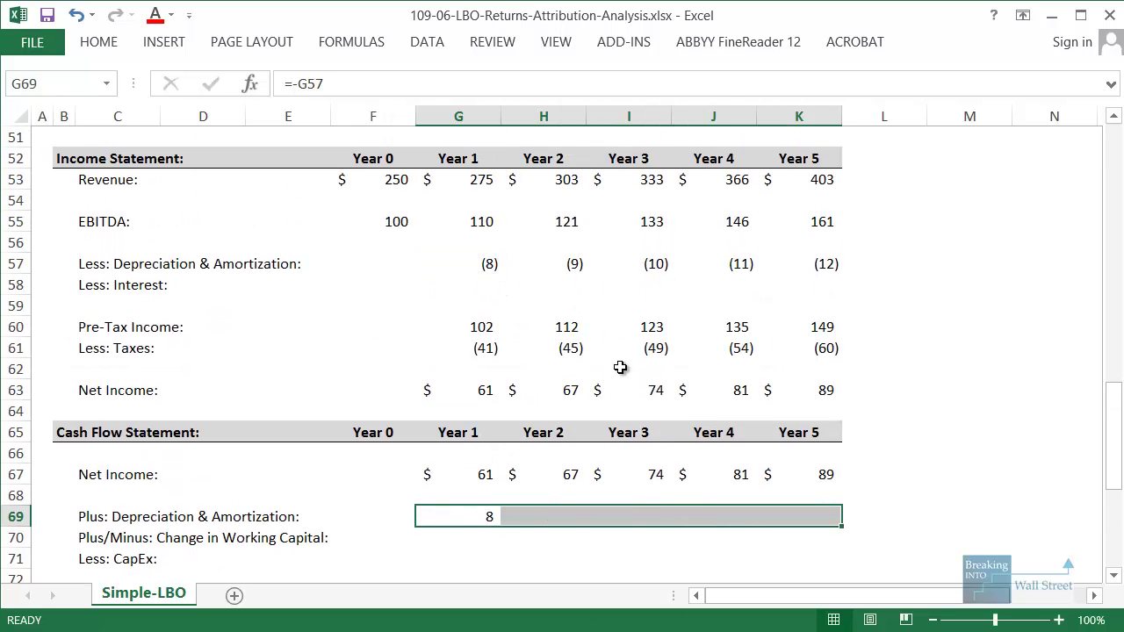
key("ctrl+r")
Compare the Depreciation & Amortization rows of the Income Statement and the Cash Flow Statement
key("shift+space")
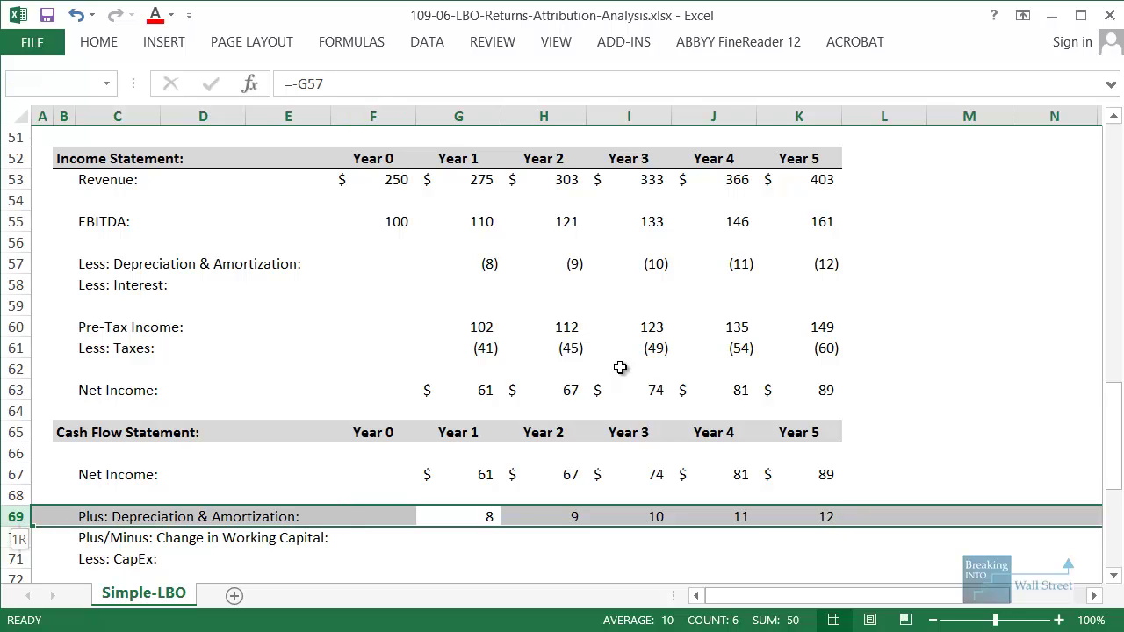
left_click(488, 265)
key("shift+space")
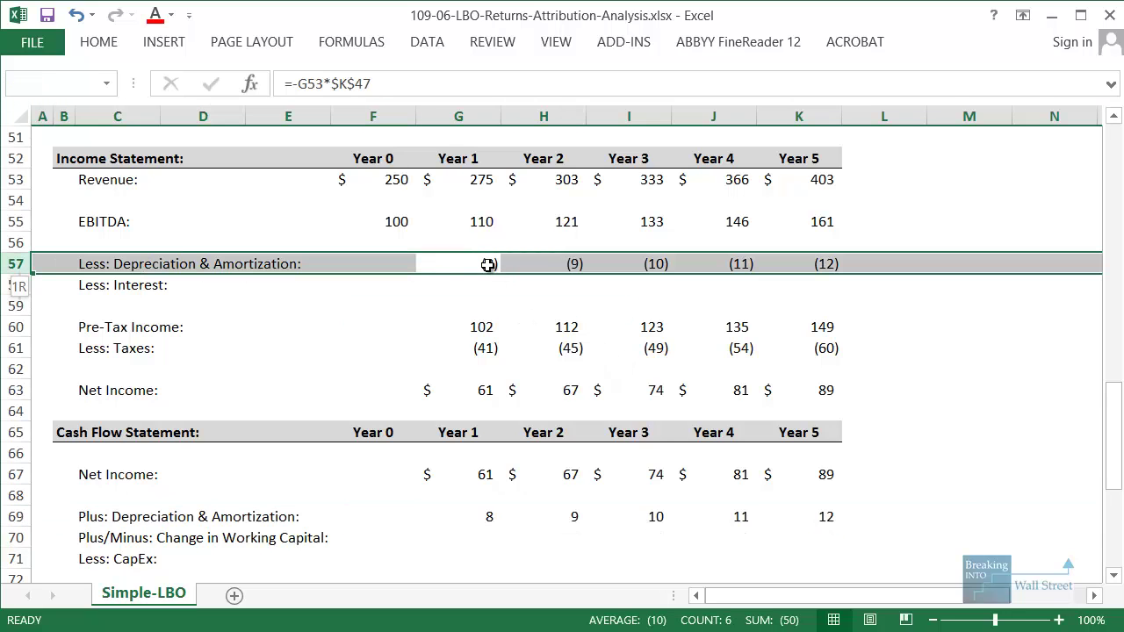
mouse_move(404, 246)
left_mouse_down()
mouse_move(409, 259)
mouse_move(953, 279)
left_mouse_up()
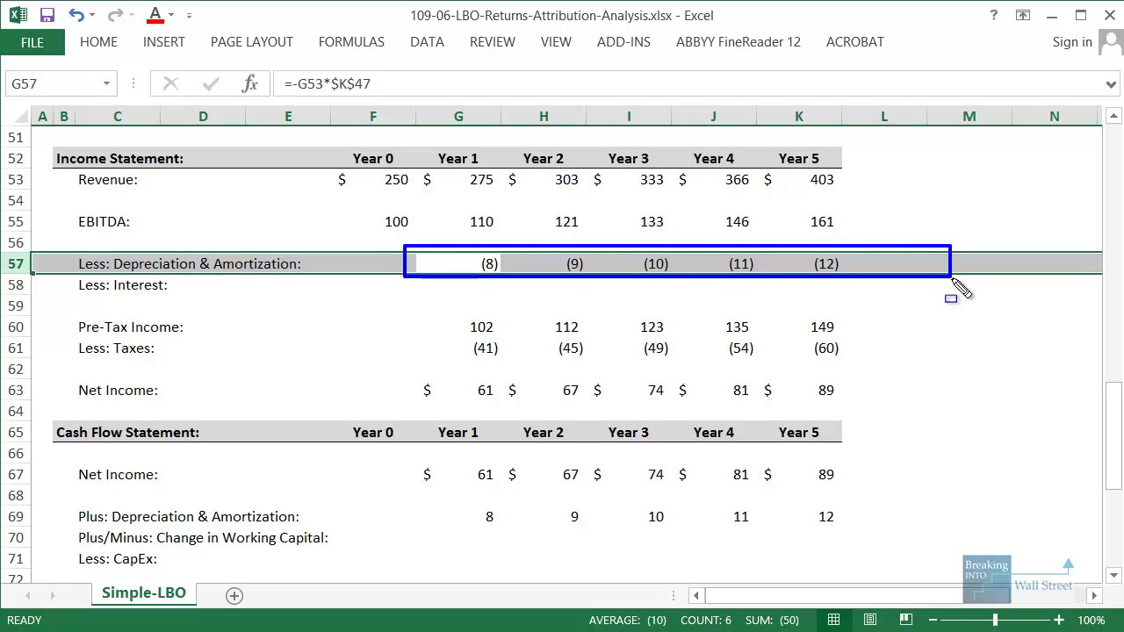
left_click_drag(450, 498, 904, 531)
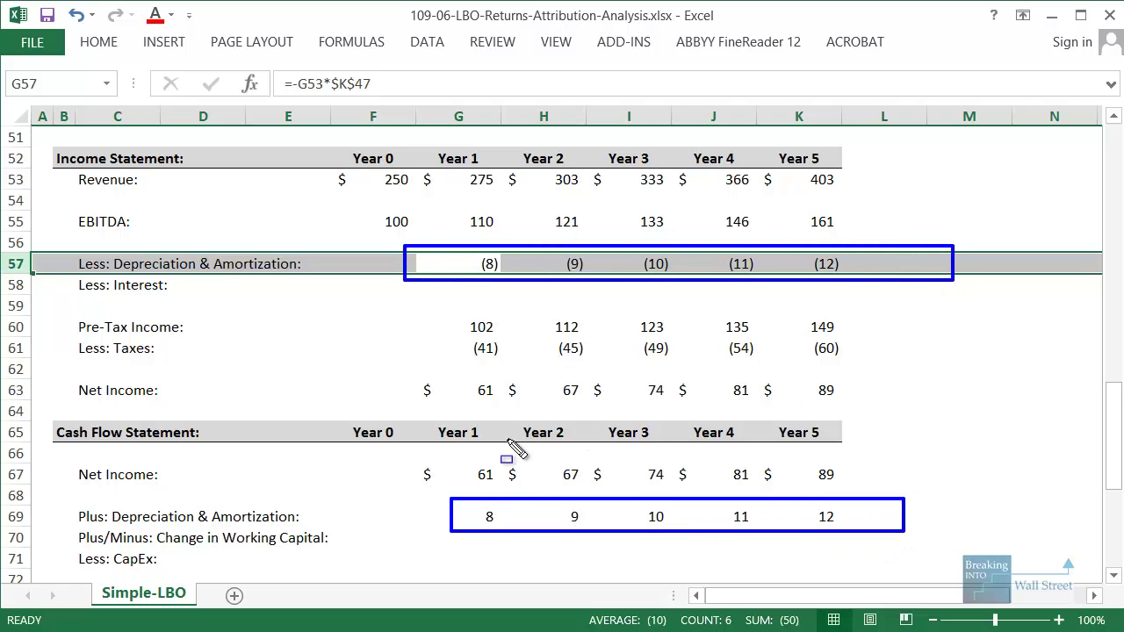
key("Escape")
Calculate Year 1 Change in Working Capital in G70 from the revenue change and its percentage with =(+G53-F53)*$K$49
left_click(496, 536)
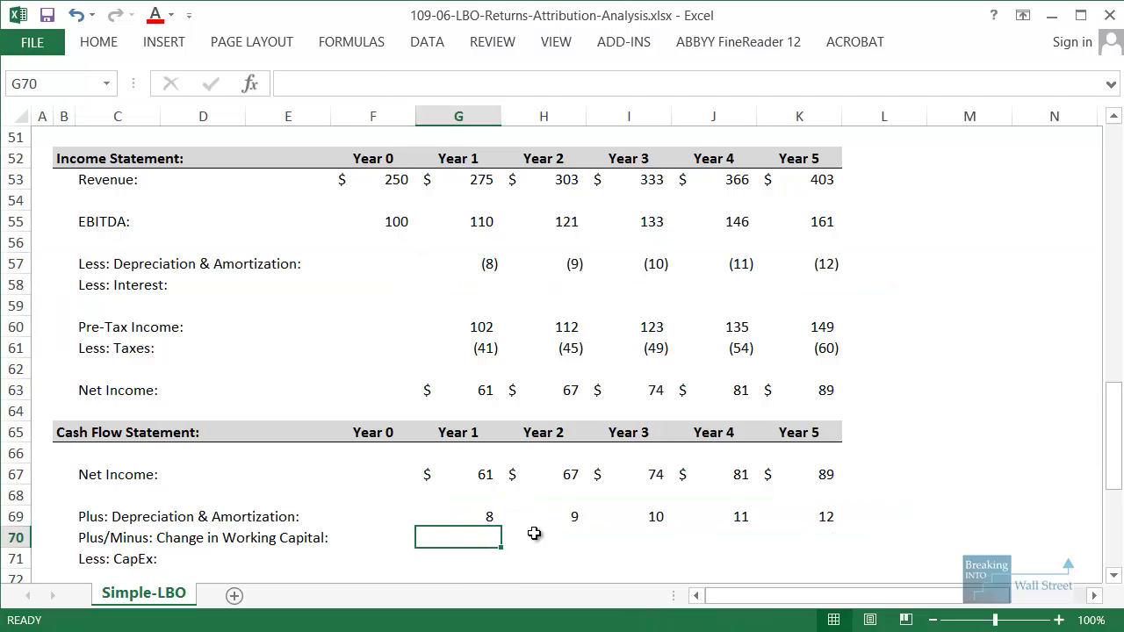
type("=+")
scroll(533, 492, "up", 3)
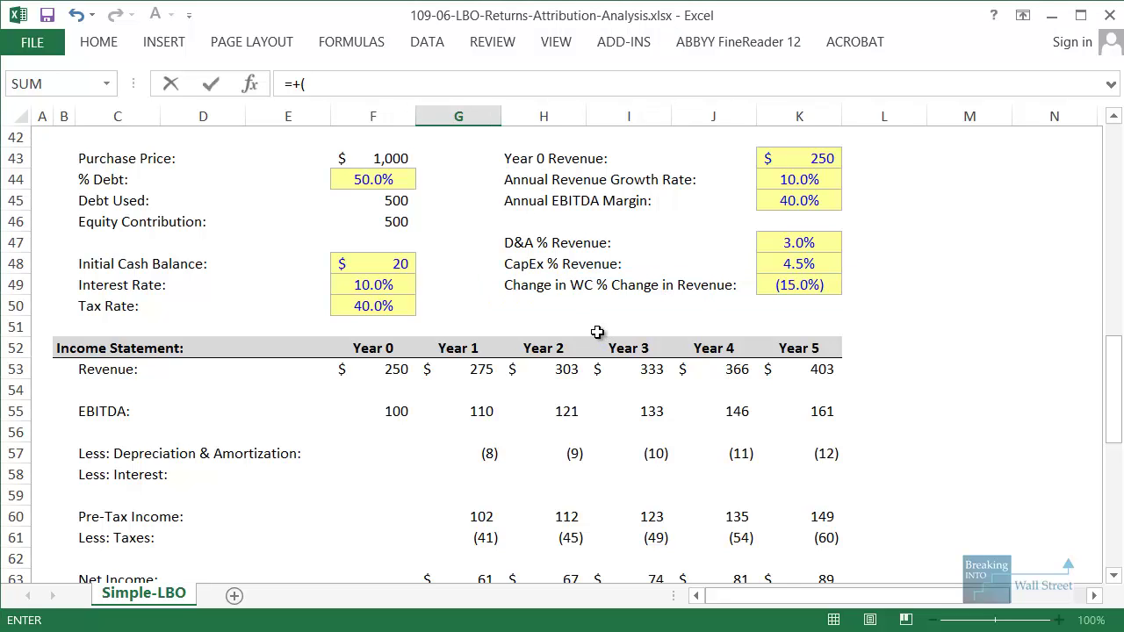
left_click(488, 369)
type("-")
left_click(369, 369)
type(")*")
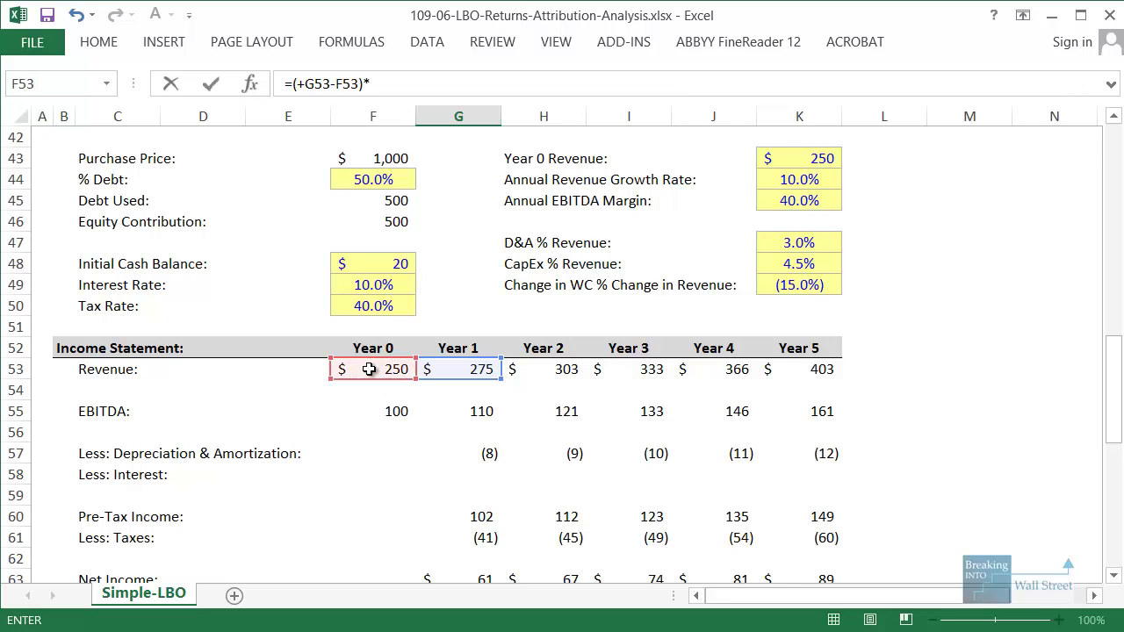
left_click(803, 290)
key("F4")
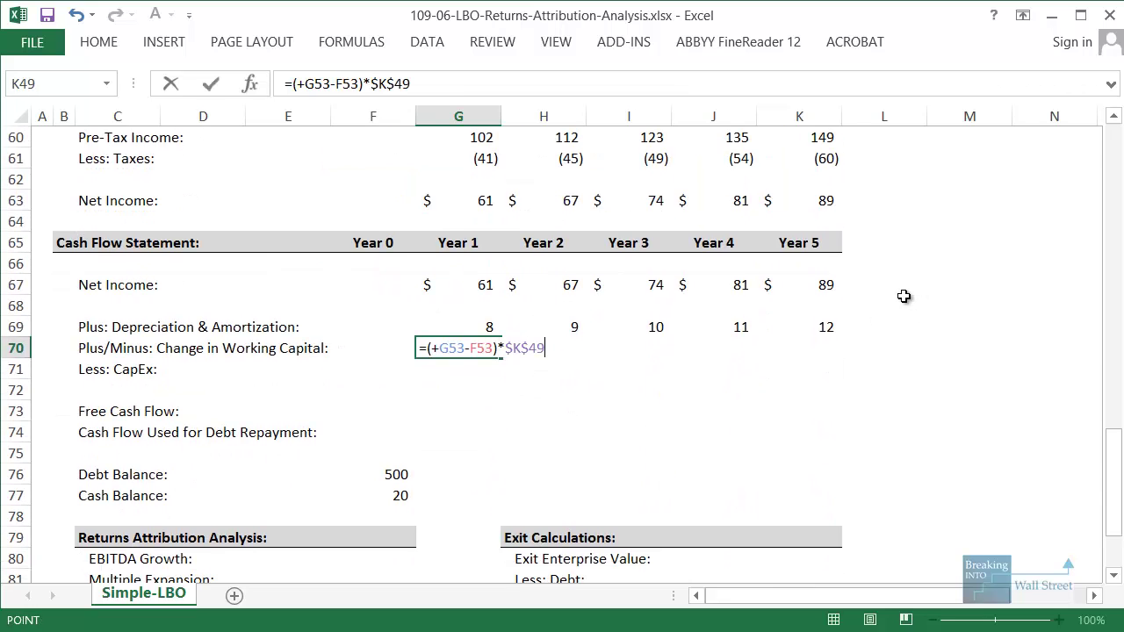
key("ctrl+Return")
Copy the Year 1 Change in Working Capital formula across through Year 5
key("shift+Right")
key("shift+Right")
key("shift+Right")
key("shift+Right")
key("ctrl+r")
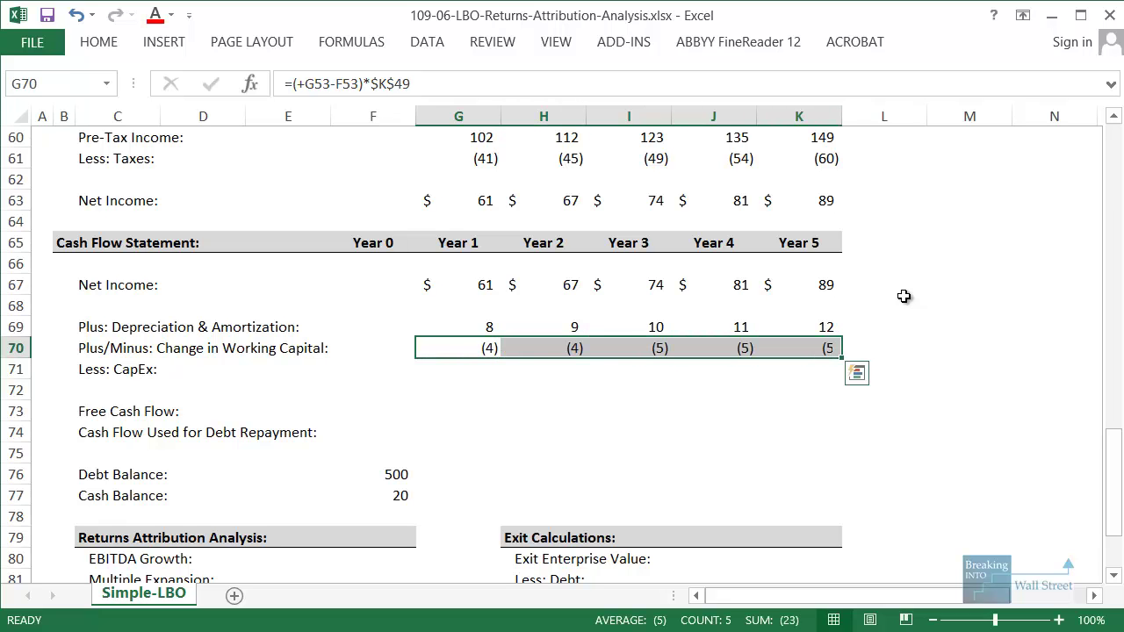
Calculate Year 1 CapEx in G71 as a negative percentage of revenue with =-G53*$K$48
key("Down")
type("=-")
scroll(602, 289, "up", 4)
left_click(483, 243)
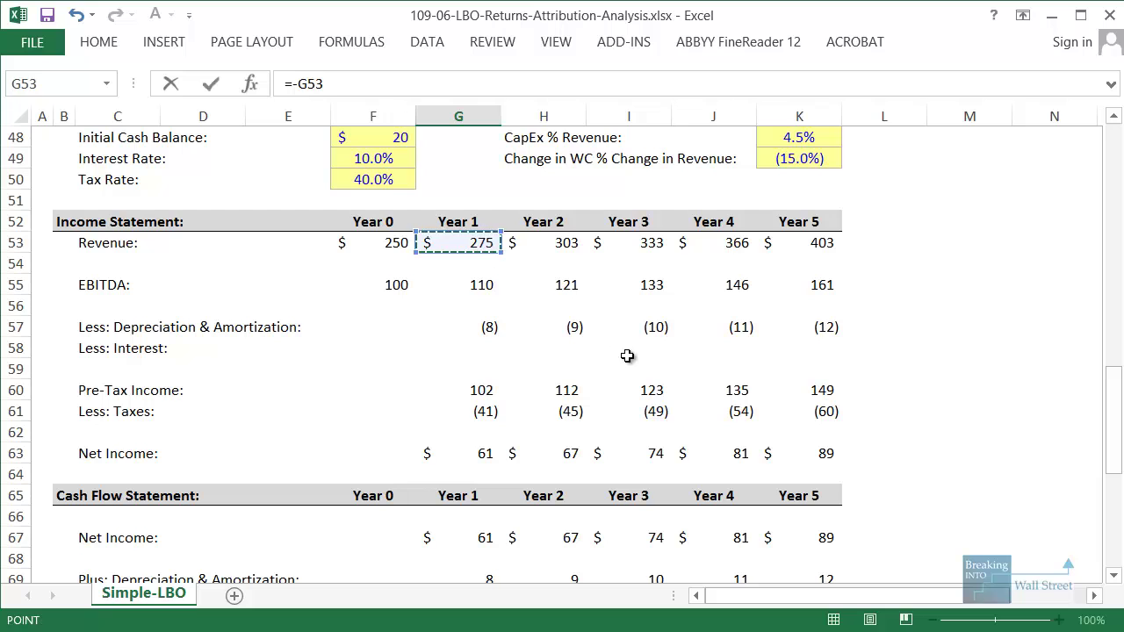
type("*")
scroll(623, 353, "up", 1)
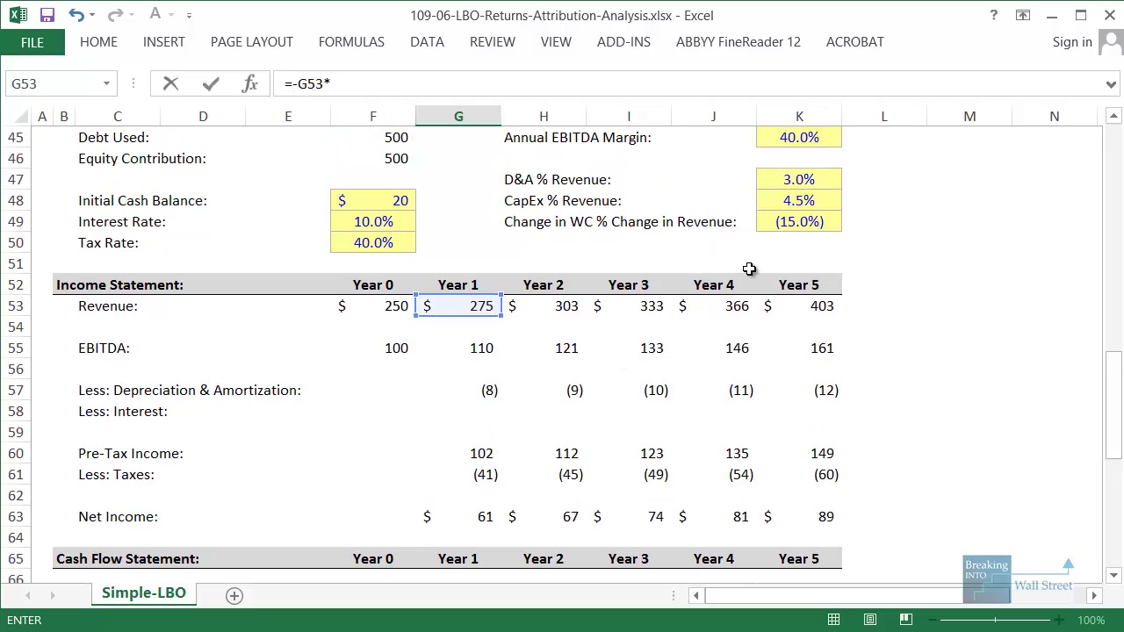
left_click(794, 200)
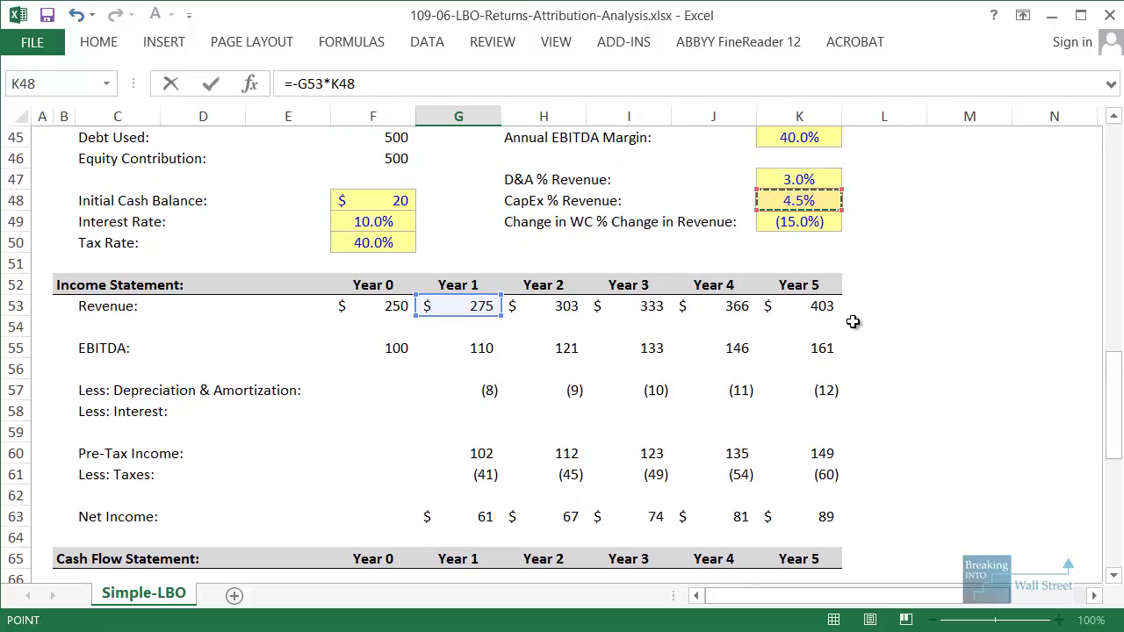
key("F4")
key("ctrl+Return")
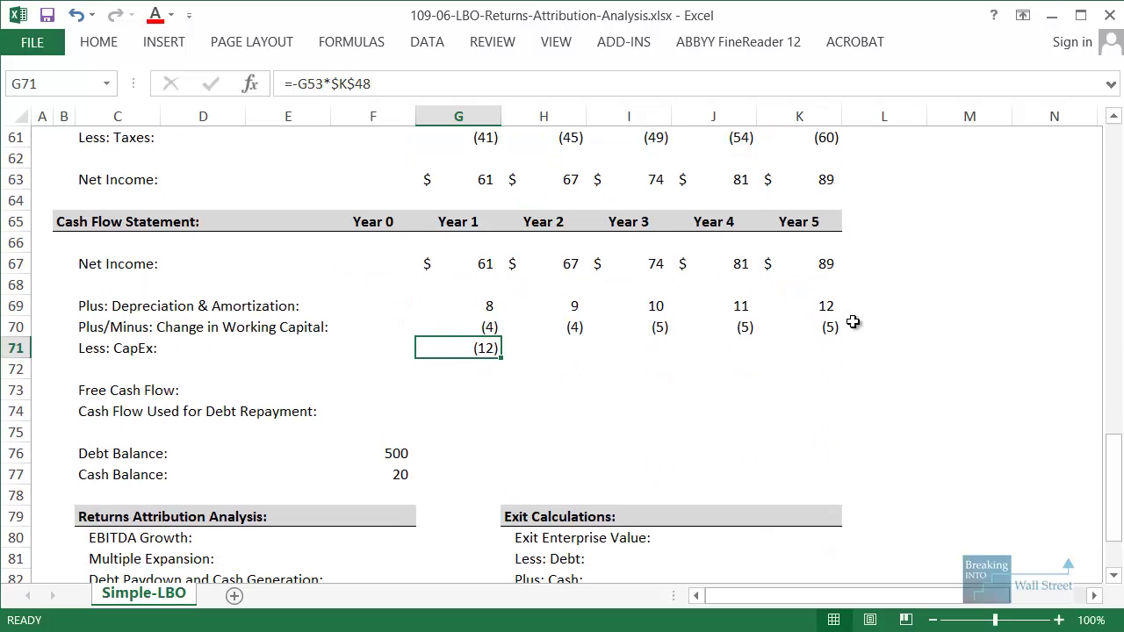
Copy the Year 1 CapEx formula across through Year 5
key("shift+Right")
key("shift+Right")
key("shift+Right")
key("shift+Right")
key("ctrl+r")
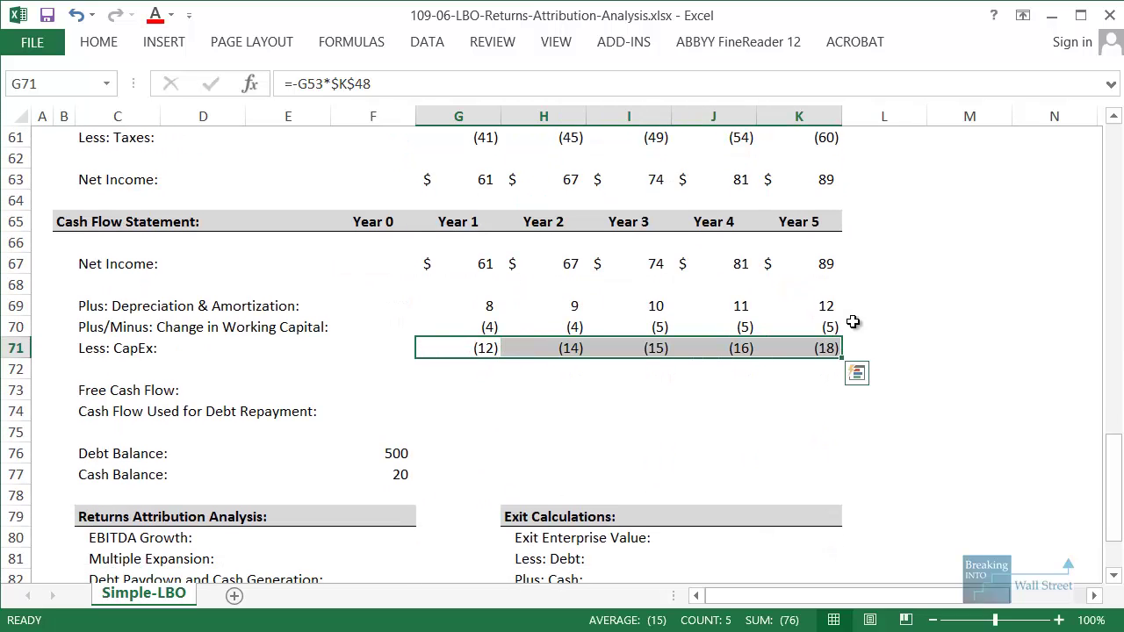
Calculate Year 1 Free Cash Flow in G73 from Net Income, D&A, Change in Working Capital and CapEx
key("Down")
key("Down")
type("=")
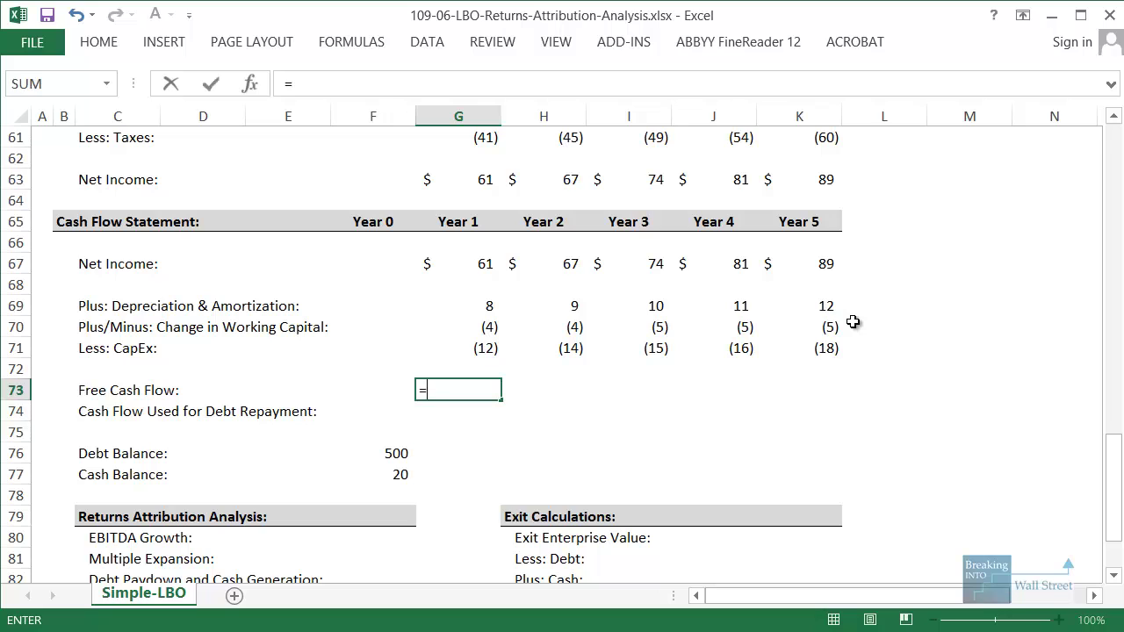
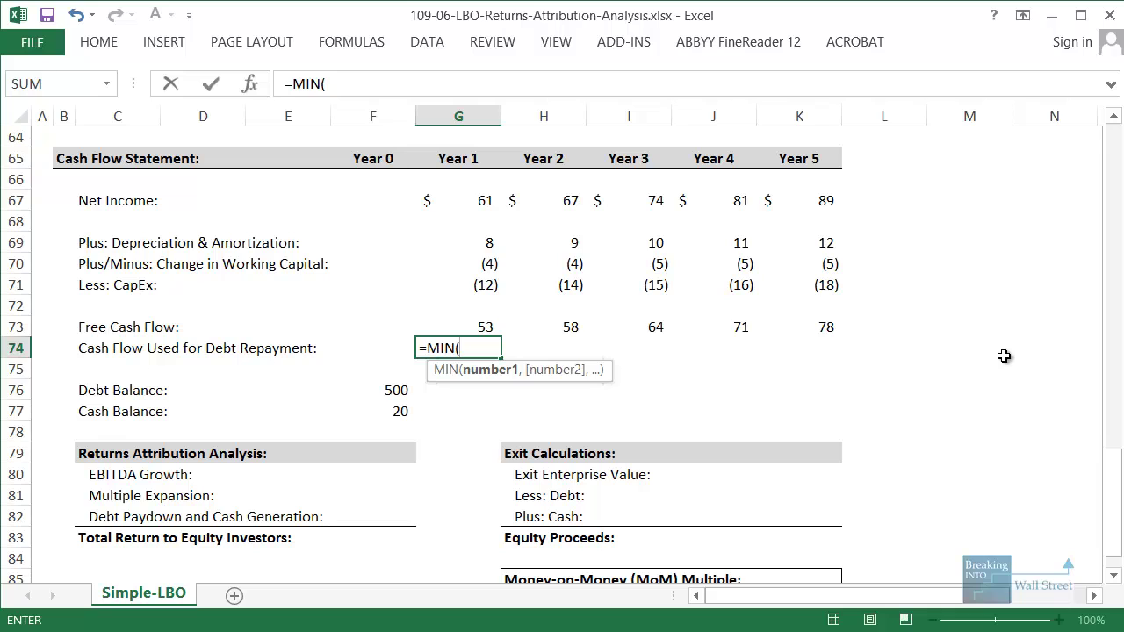
Calculate Year 1 Cash Flow Used for Debt Repayment in G74 as the lesser of Free Cash Flow and prior debt with =MIN(G73,F76)
type(",")
key("Left")
key("Down")
key("Down")
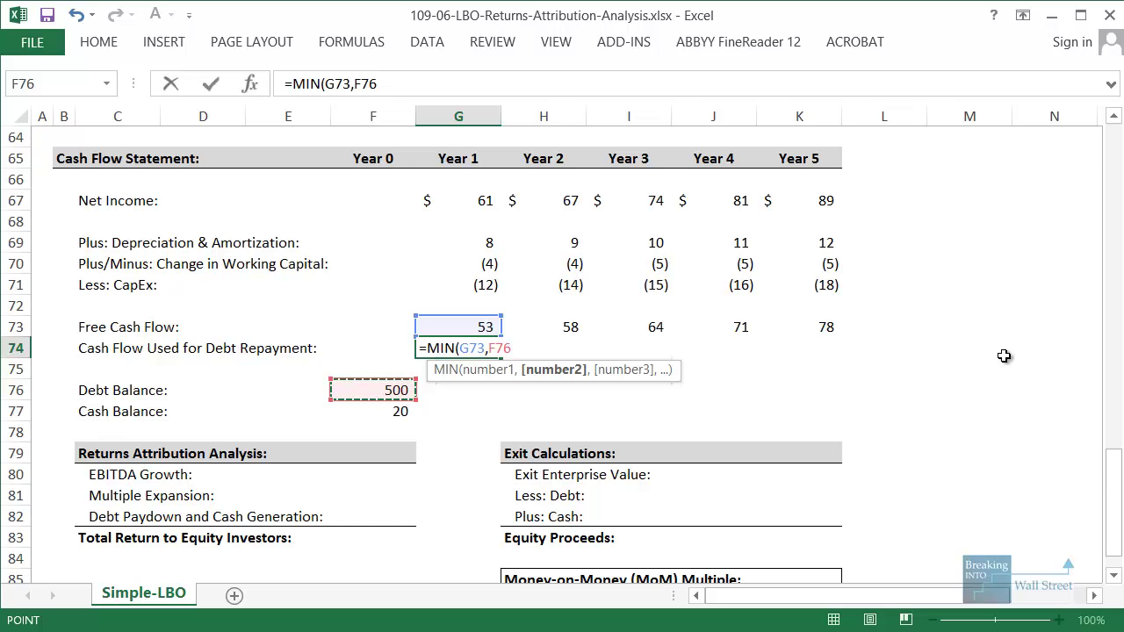
mouse_move(313, 376)
left_mouse_down()
mouse_move(458, 401)
mouse_move(322, 404)
mouse_move(400, 410)
left_mouse_up()
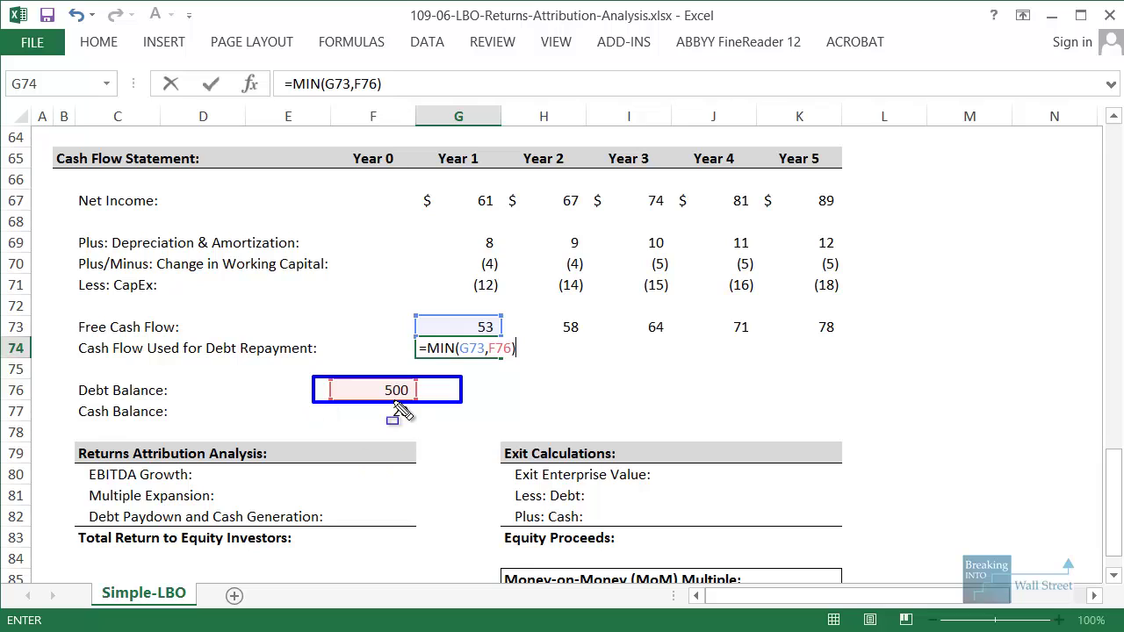
left_click_drag(406, 307, 508, 340)
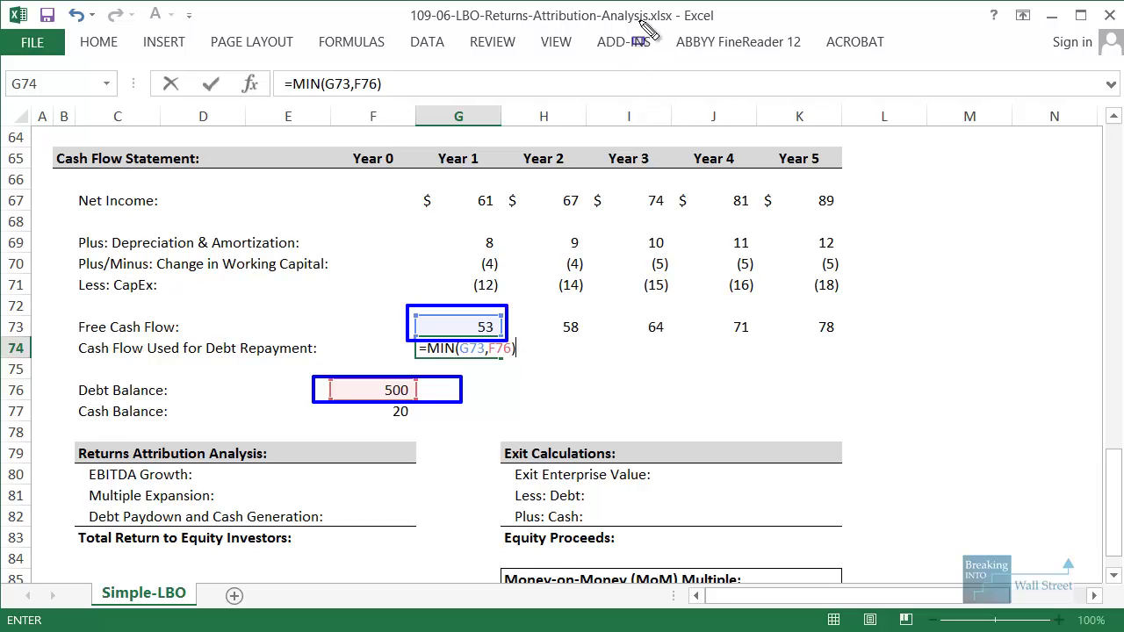
key("Escape")
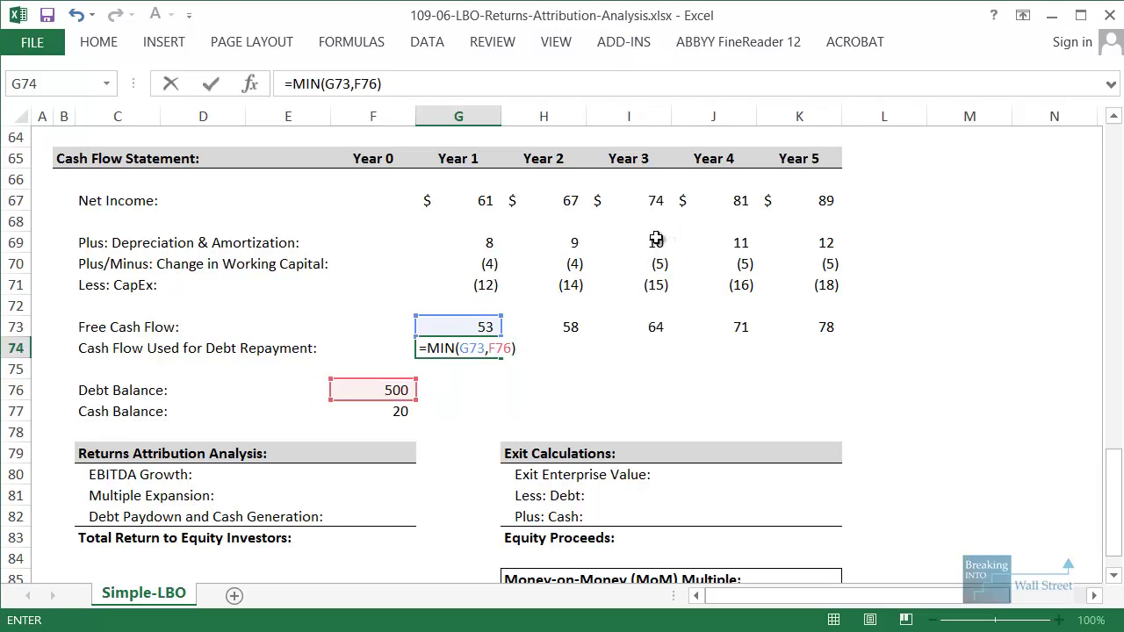
key("ctrl+Return")
Copy the Year 1 Cash Flow Used for Debt Repayment formula across through Year 5
key("shift+Right")
key("shift+Right")
key("shift+Right")
key("shift+Right")
key("ctrl+r")
Calculate the Year 1 Debt Balance in G76 by subtracting the debt repayment from the prior balance with =+F76-G74
key("Down")
key("Down")
type("=+")
key("Left")
type("-")
key("Up")
key("Up")
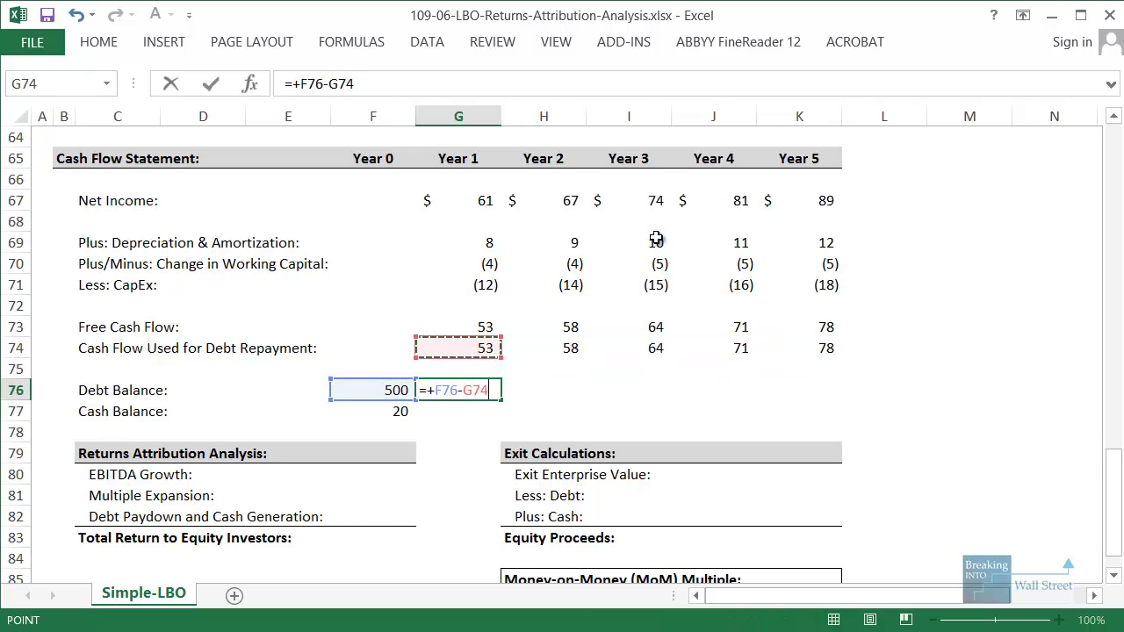
key("ctrl+Return")
Copy the Year 1 Debt Balance formula across through Year 5
key("shift+Right")
key("shift+Right")
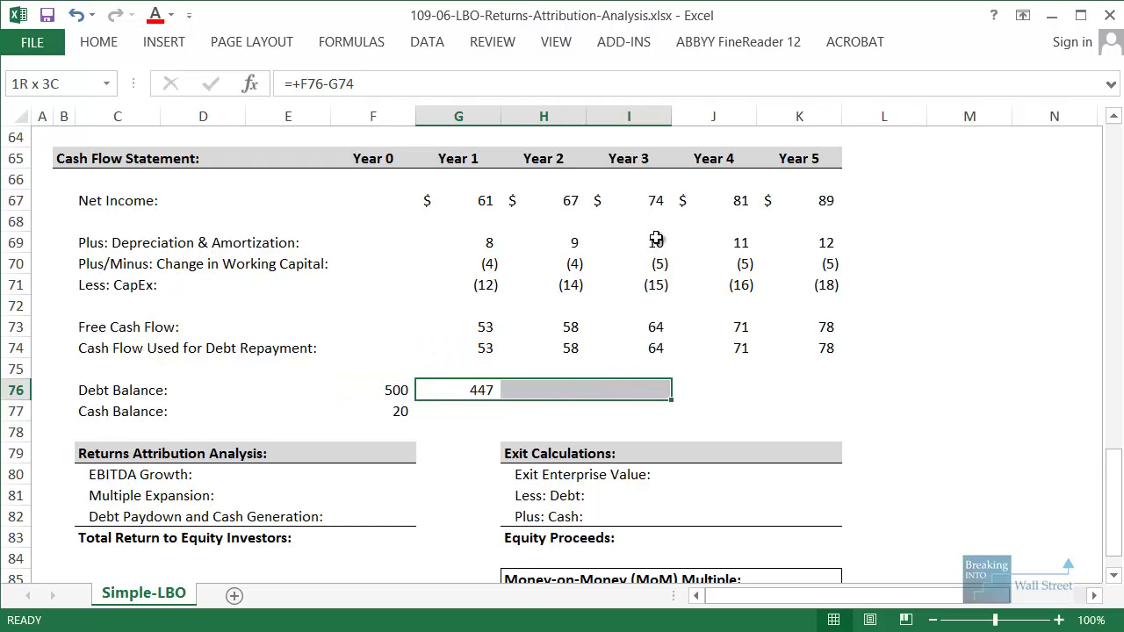
key("shift+Right")
key("shift+Right")
key("ctrl+r")
Calculate the Year 1 Cash Balance in G77 from the prior balance plus cash flow left after debt repayment with =+F77+(G73-G74)
key("Down")
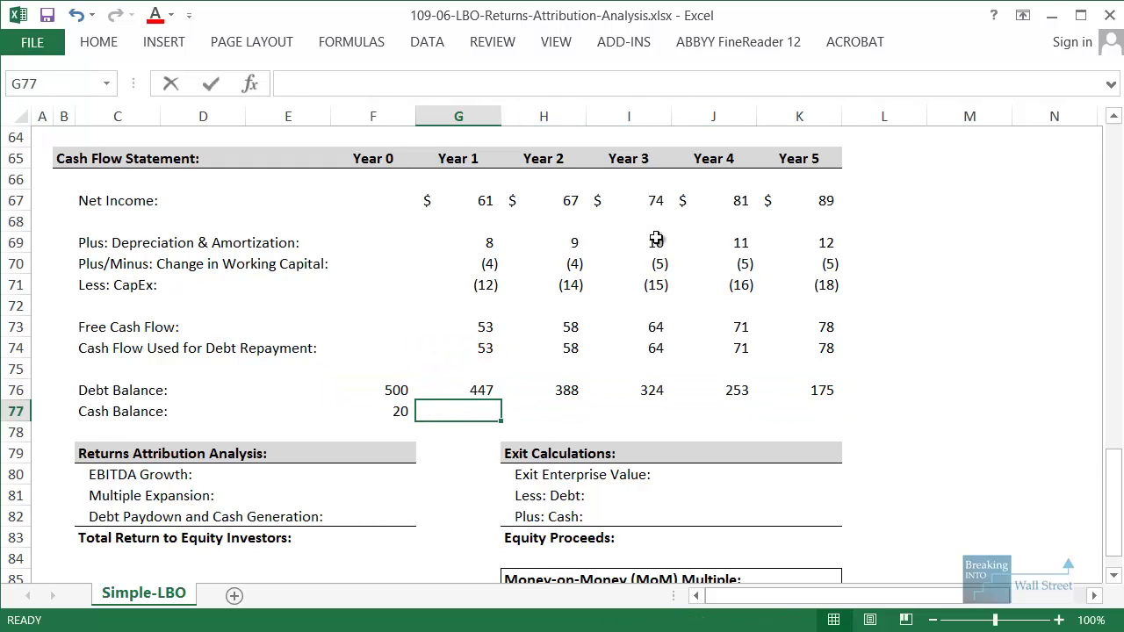
type("=+")
key("Left")
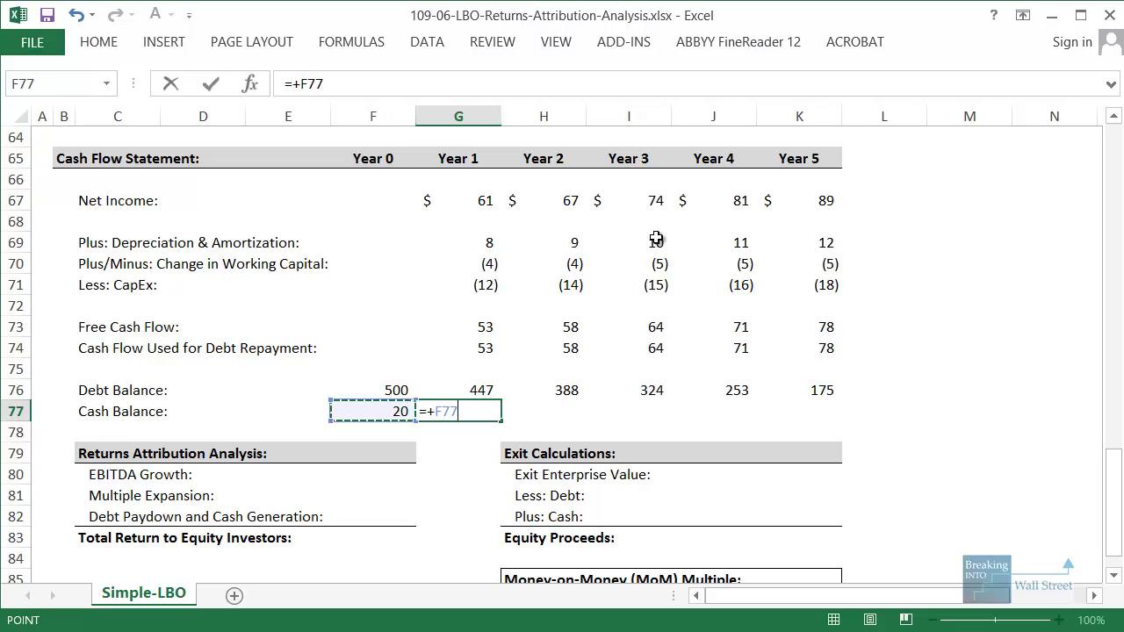
type("+(")
key("Up")
key("Up")
key("Up")
key("Up")
type("-")
key("Up")
key("Up")
key("Up")
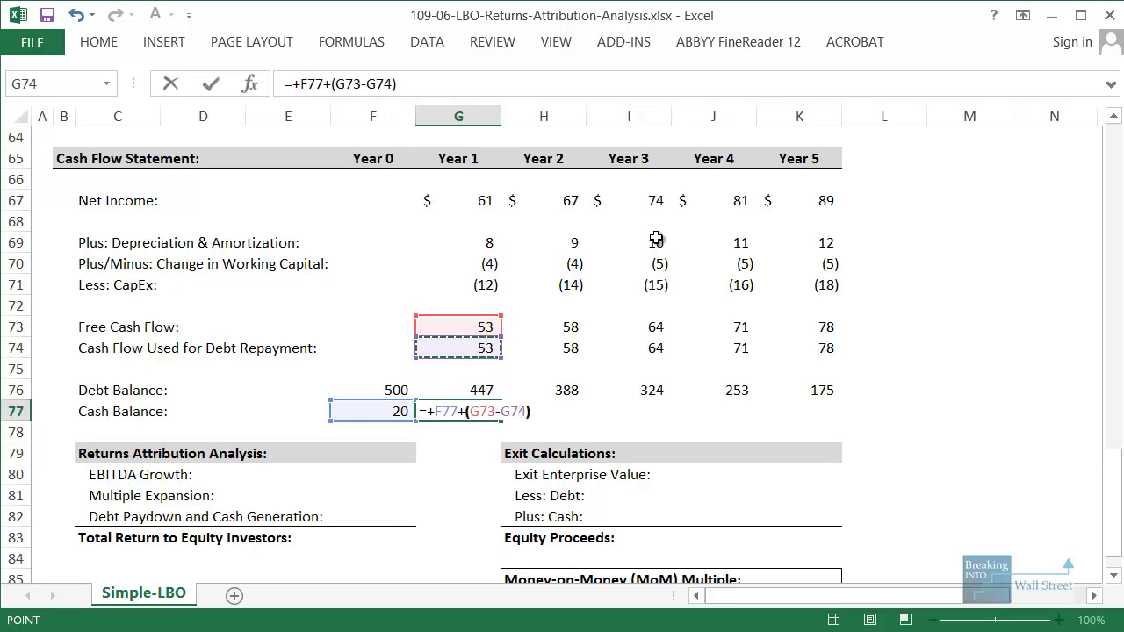
key("ctrl+Return")
Copy the Year 1 Cash Balance formula across through Year 5
key("shift+Right")
key("shift+Right")
key("shift+Right")
key("shift+Right")
key("ctrl+r")
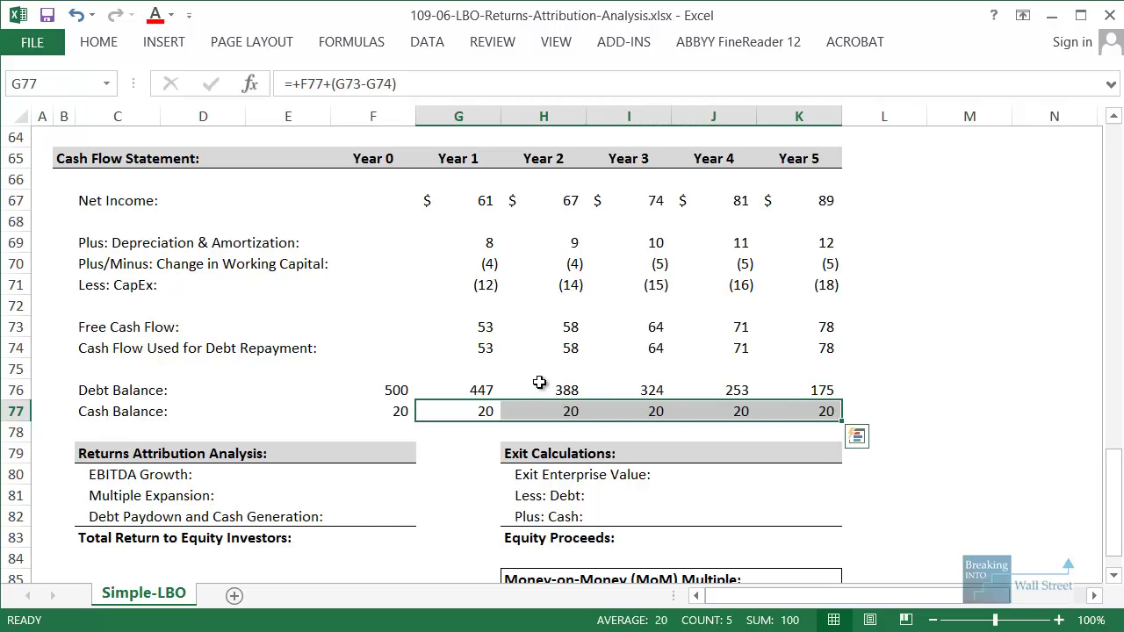
Set the % Debt assumption in F44 to 10% to test the debt repayment logic
scroll(539, 382, "up", 7)
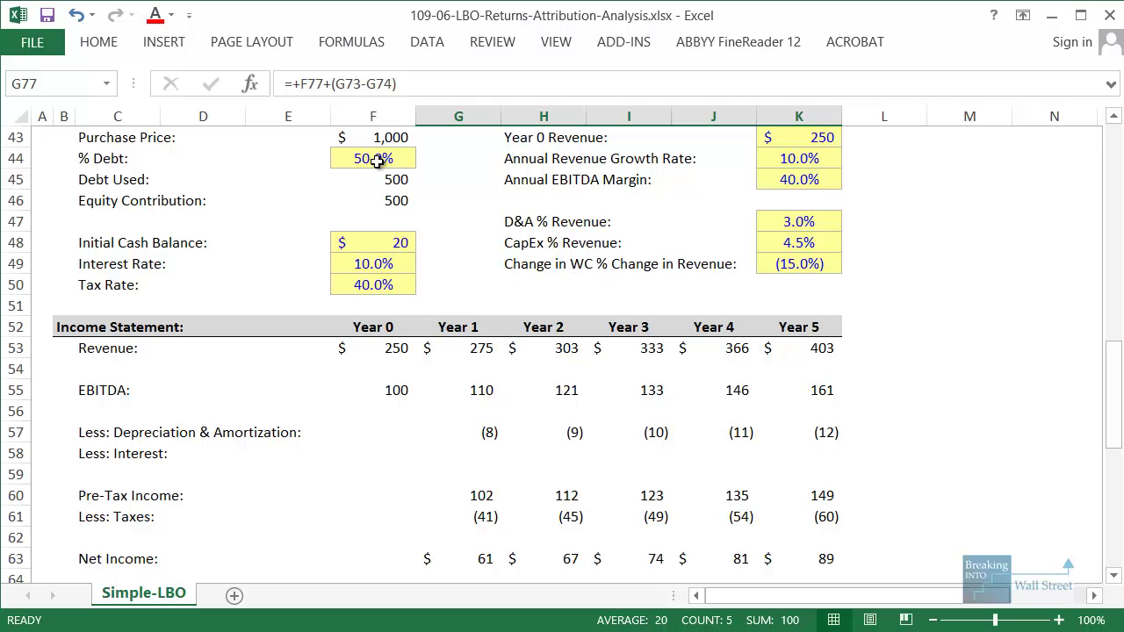
left_click(377, 161)
scroll(615, 189, "up", 1)
type("10")
key("ctrl+Return")
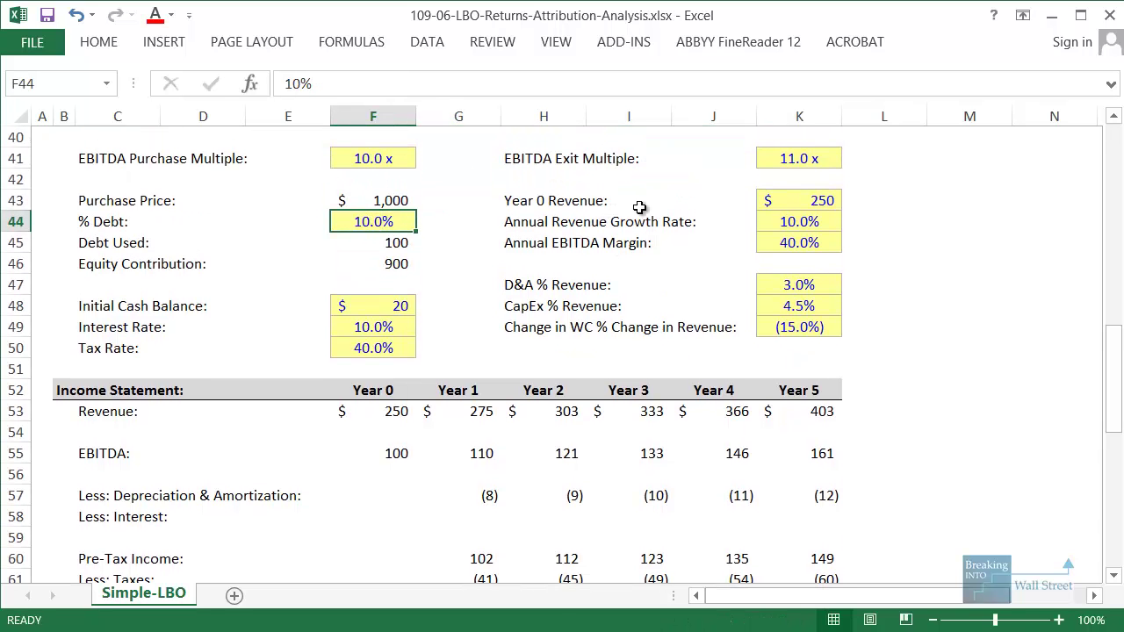
Examine debt repayment, Debt Balance and the Cash Balance formulas for Years 2 through 5 under the low-debt assumption
scroll(381, 410, "down", 8)
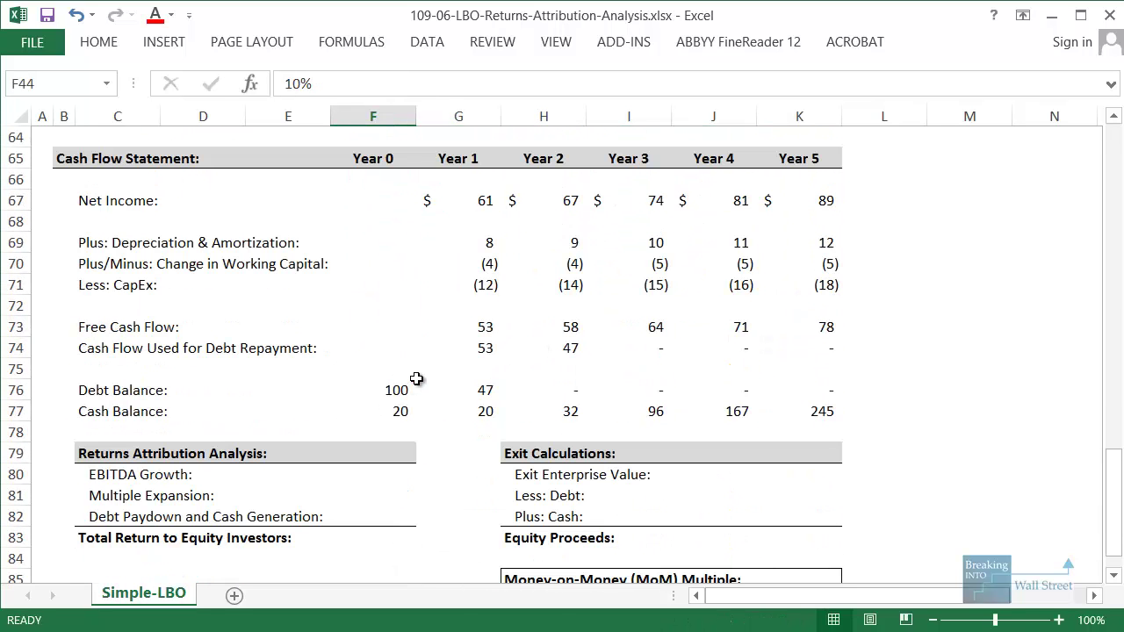
left_click_drag(446, 303, 599, 368)
left_click_drag(439, 370, 599, 401)
left_click_drag(472, 391, 847, 430)
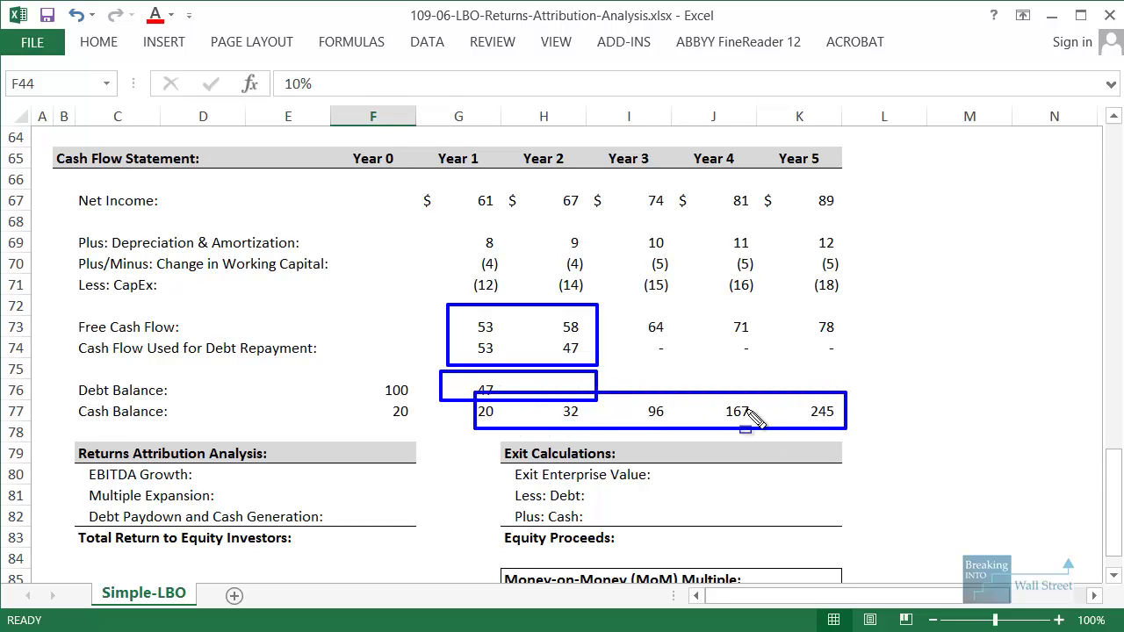
left_click(570, 408)
key("F2")
key("Escape")
key("F2")
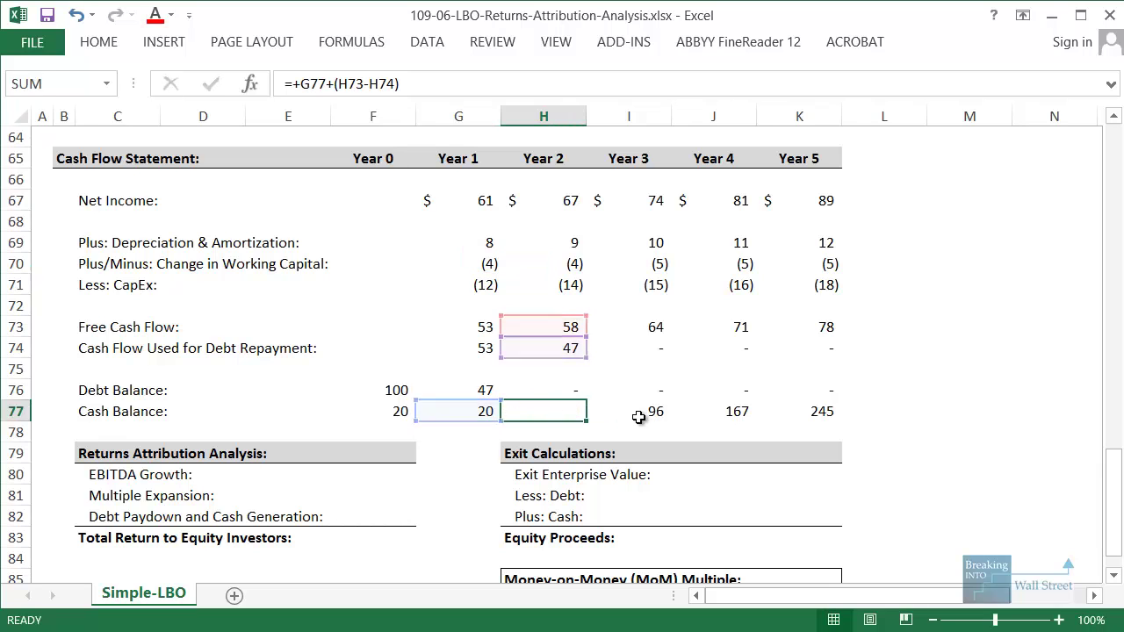
key("Tab")
key("F2")
key("Tab")
key("F2")
key("Tab")
key("F2")
key("Escape")
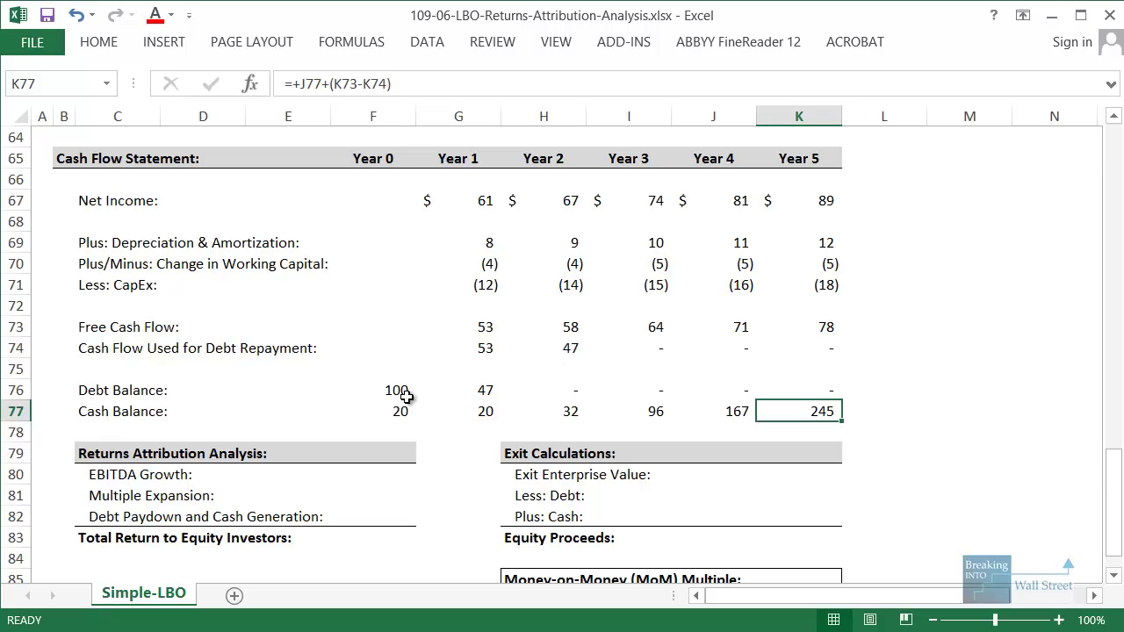
left_click_drag(111, 411, 811, 418)
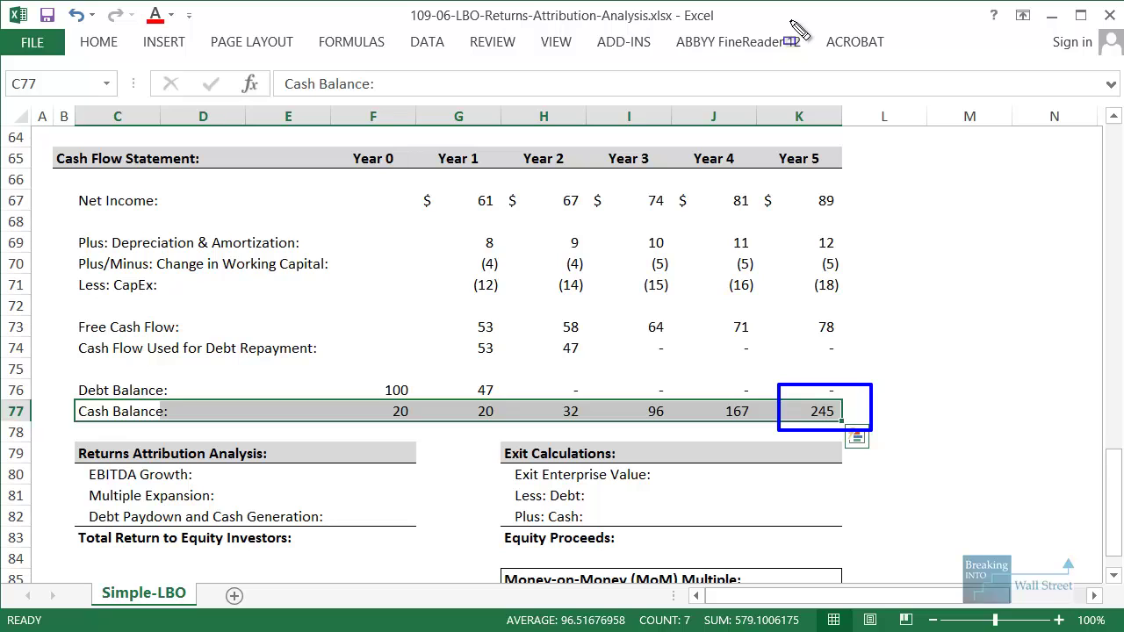
Undo the last % Debt change and review the Debt Balance and Cash Balance rows
scroll(632, 308, "up", 9)
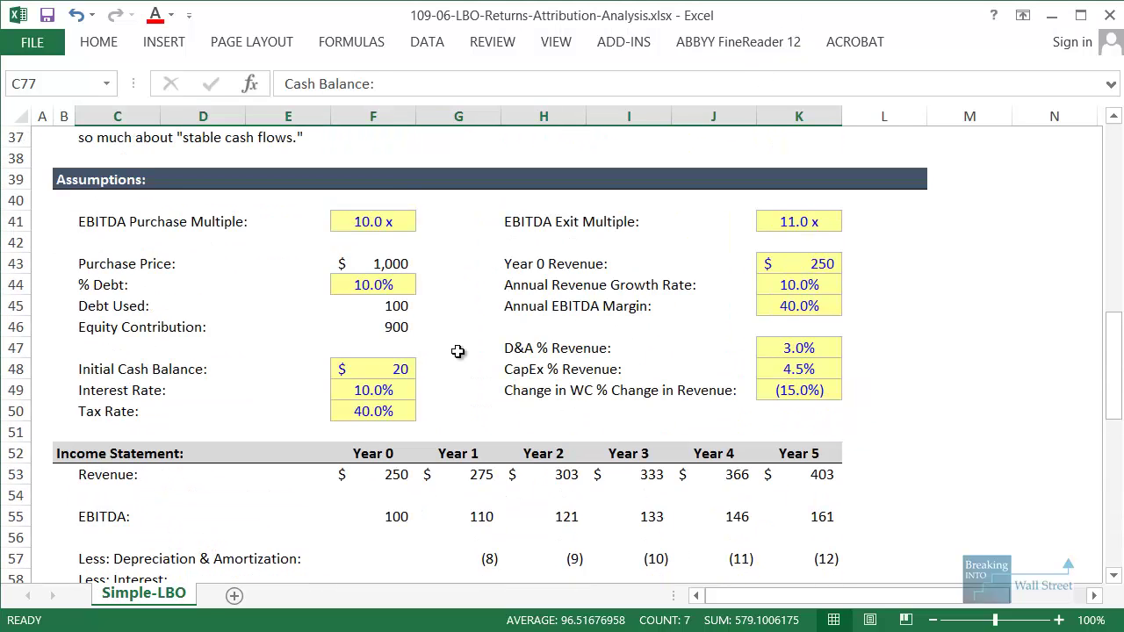
key("ctrl+z")
scroll(395, 351, "up", 4)
scroll(342, 392, "down", 5)
scroll(404, 448, "down", 6)
scroll(446, 412, "up", 2)
left_click(465, 453)
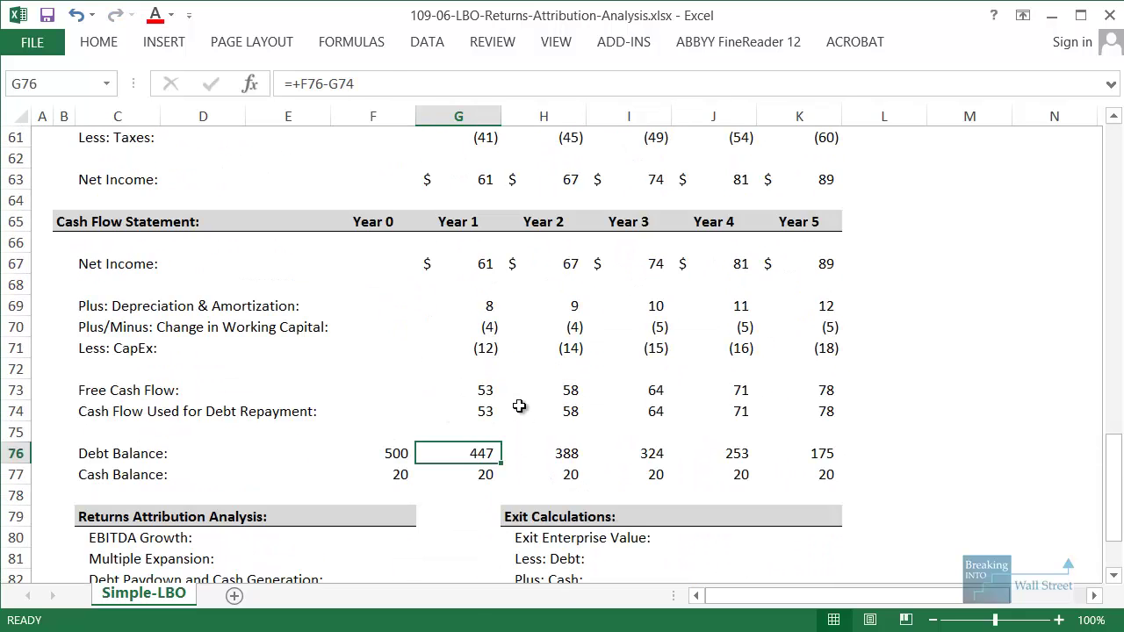
scroll(520, 406, "up", 1)
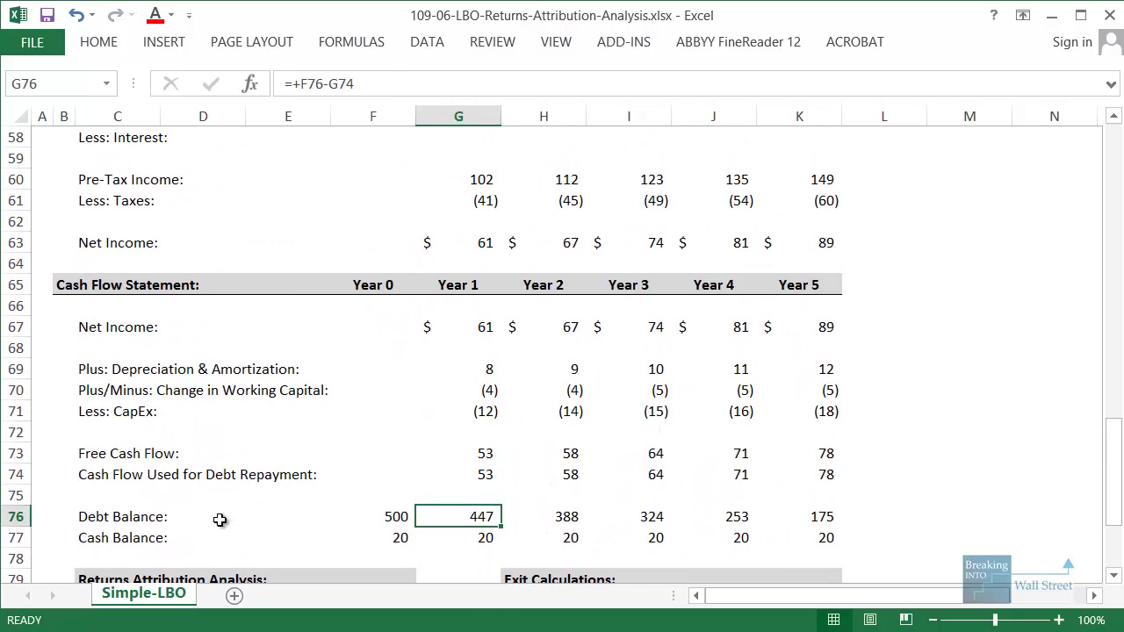
left_click_drag(379, 522, 802, 538)
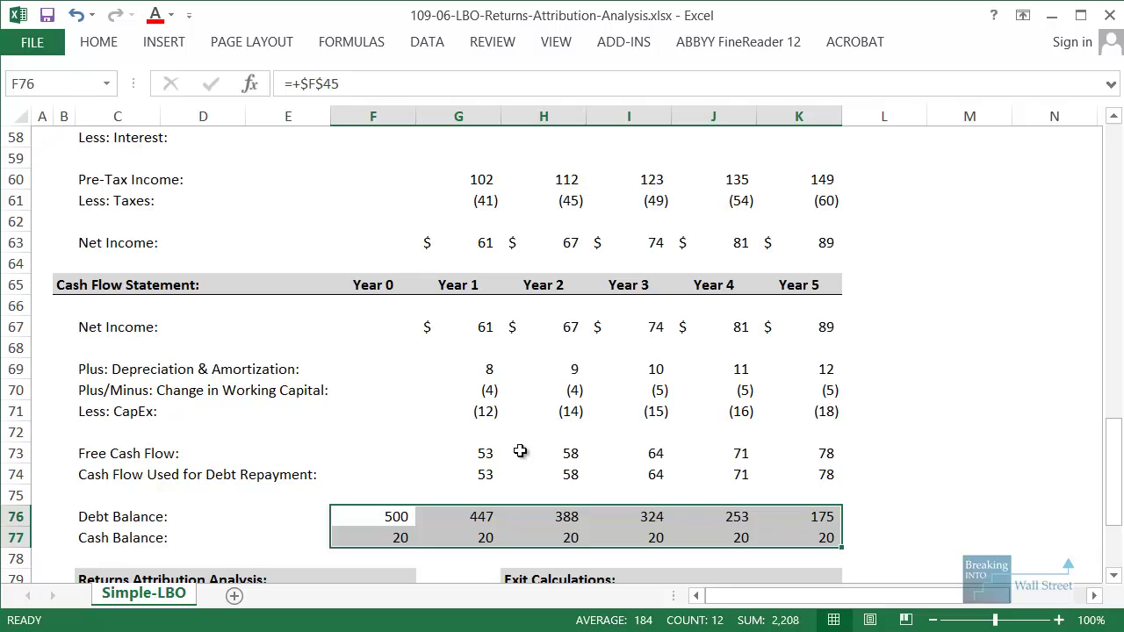
Calculate Year 1 interest expense in G58 from the Year 0 Debt Balance and the Interest Rate with =-F76*$F$49
scroll(518, 449, "up", 1)
scroll(518, 449, "up", 2)
left_click(479, 325)
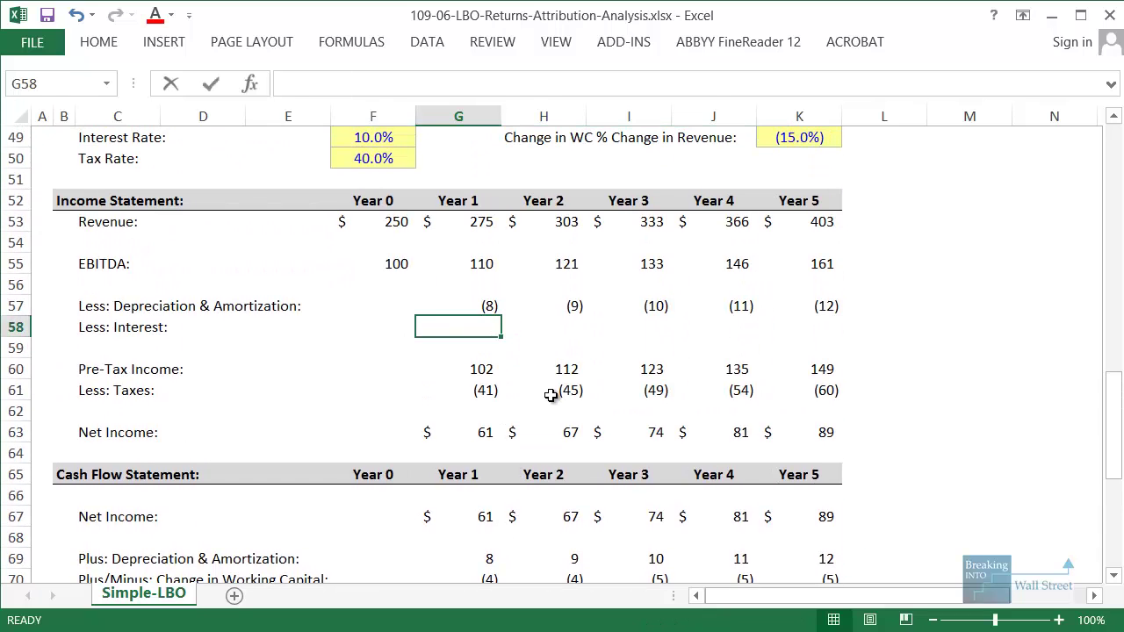
type("=-")
scroll(469, 415, "down", 3)
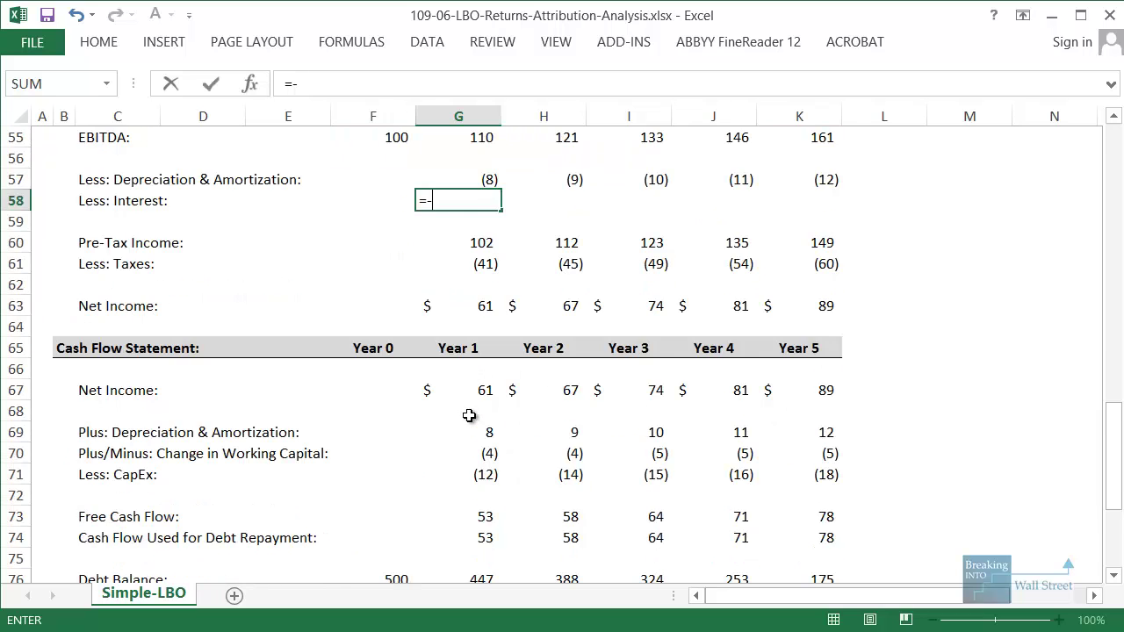
left_click(400, 513)
mouse_move(317, 253)
left_mouse_down()
mouse_move(447, 314)
mouse_move(431, 314)
left_mouse_up()
left_click_drag(316, 497, 439, 555)
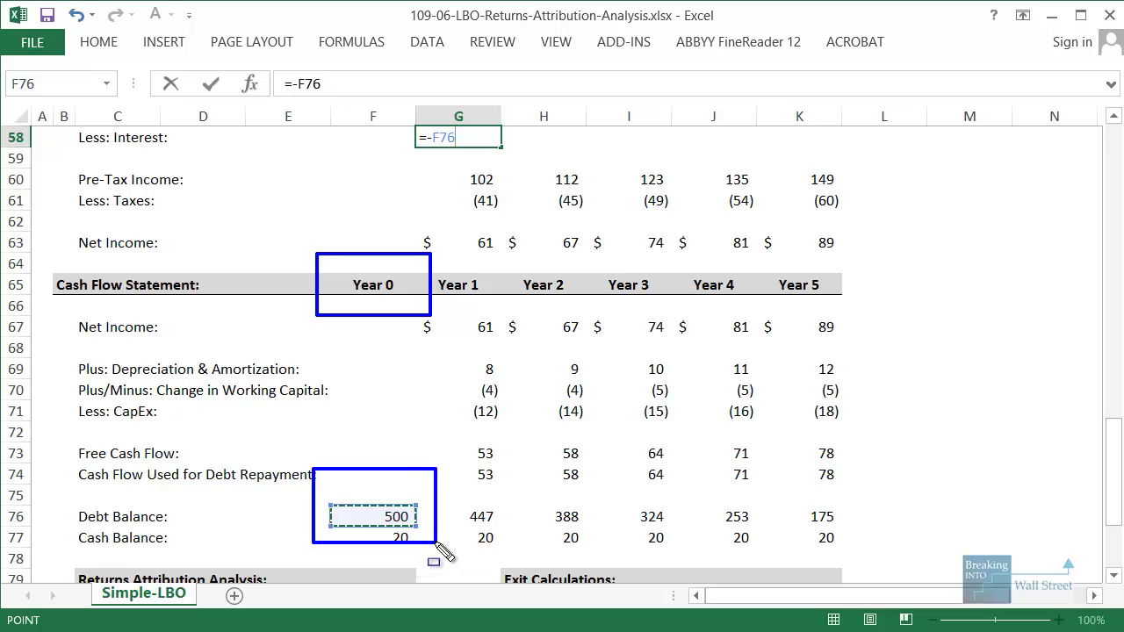
key("Escape")
scroll(581, 303, "up", 4)
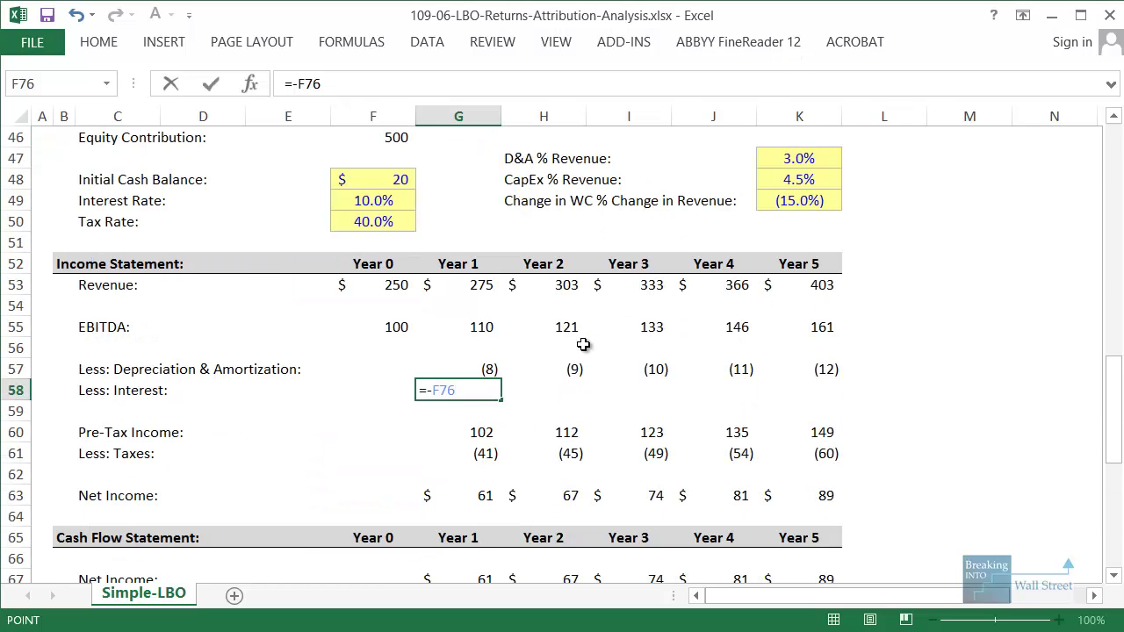
type("*")
left_click(402, 197)
key("F4")
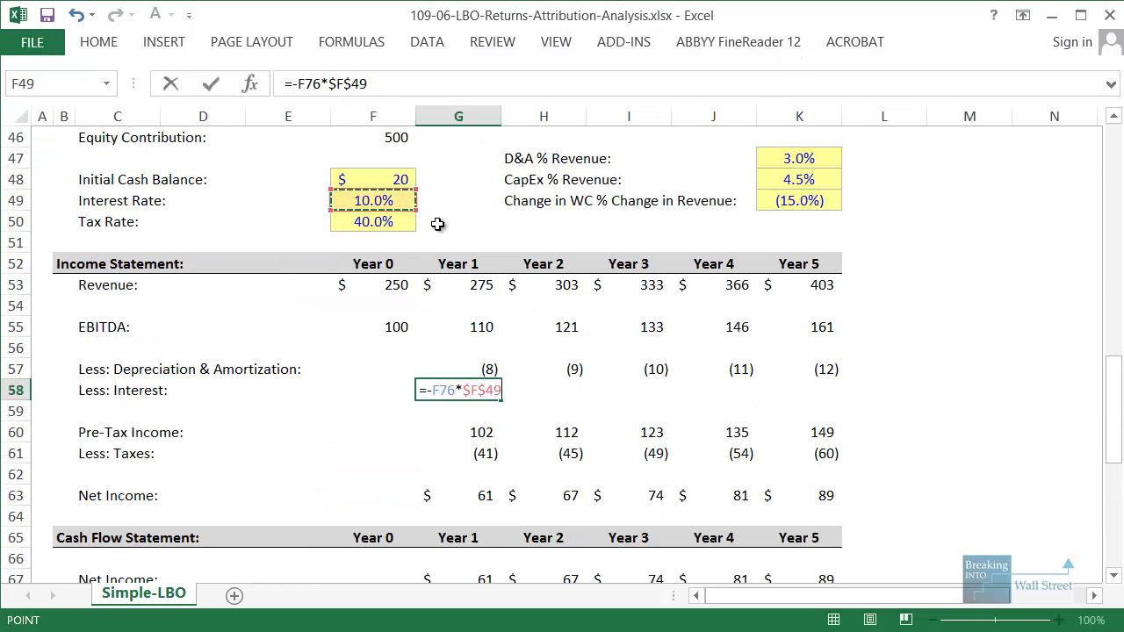
key("Return")
Copy the Year 1 interest formula across through Year 5, pasting formulas only
key("ctrl+c")
key("shift+Right")
key("shift+Right")
key("shift+Right")
key("shift+Right")
key("alt+e")
key("s")
key("f")
key("Return")
Check the interest formulas in Years 2 through 5 and their effect on Pre-Tax Income and Net Income
key("Right")
key("F2")
key("Tab")
key("F2")
key("Tab")
key("F2")
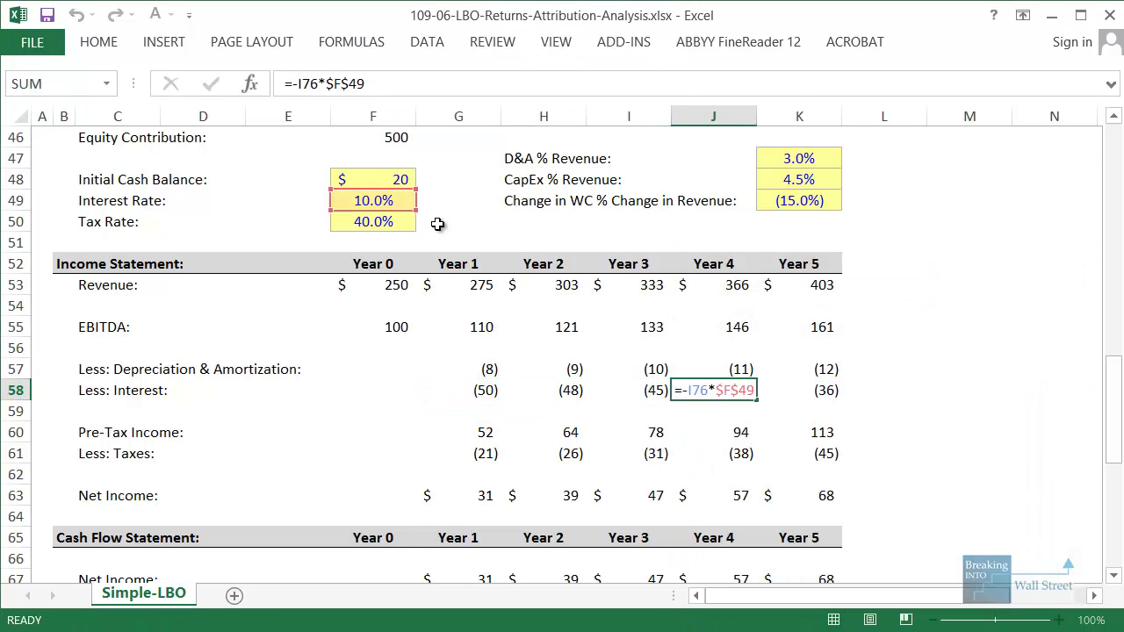
key("Tab")
key("F2")
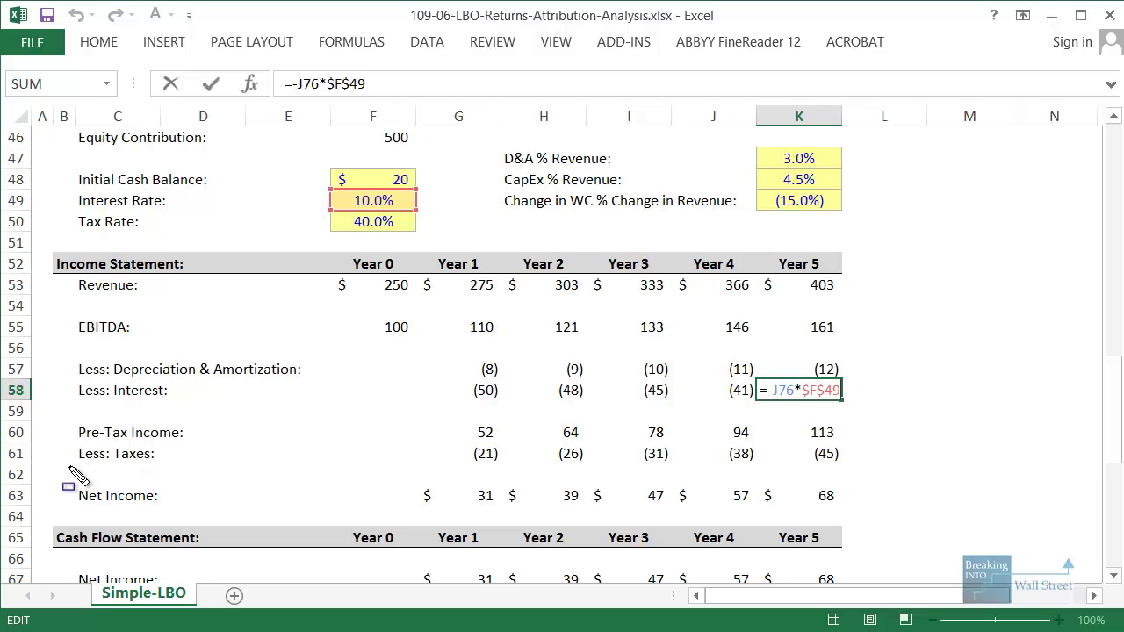
left_click_drag(68, 467, 874, 532)
left_click_drag(55, 406, 872, 441)
mouse_move(81, 372)
left_mouse_down()
mouse_move(1001, 447)
mouse_move(888, 415)
left_mouse_up()
key("Escape")
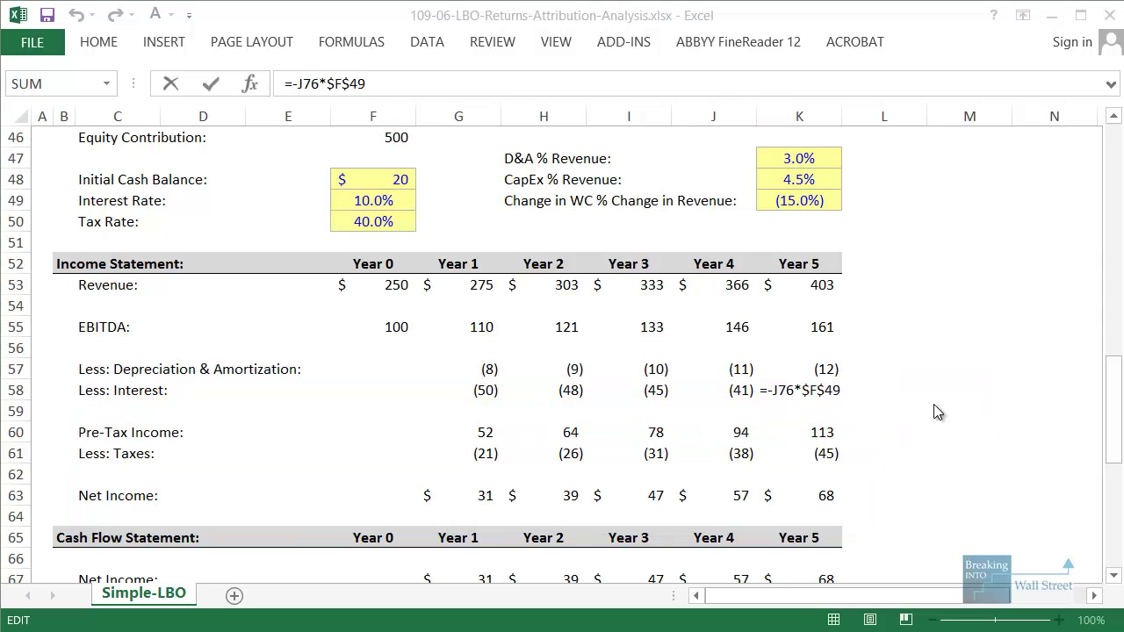
key("Escape")
Review how interest affects the Debt Balance and Cash Balance through Year 5
scroll(444, 436, "down", 5)
left_click_drag(458, 453, 793, 472)
left_click_drag(523, 476, 814, 482)
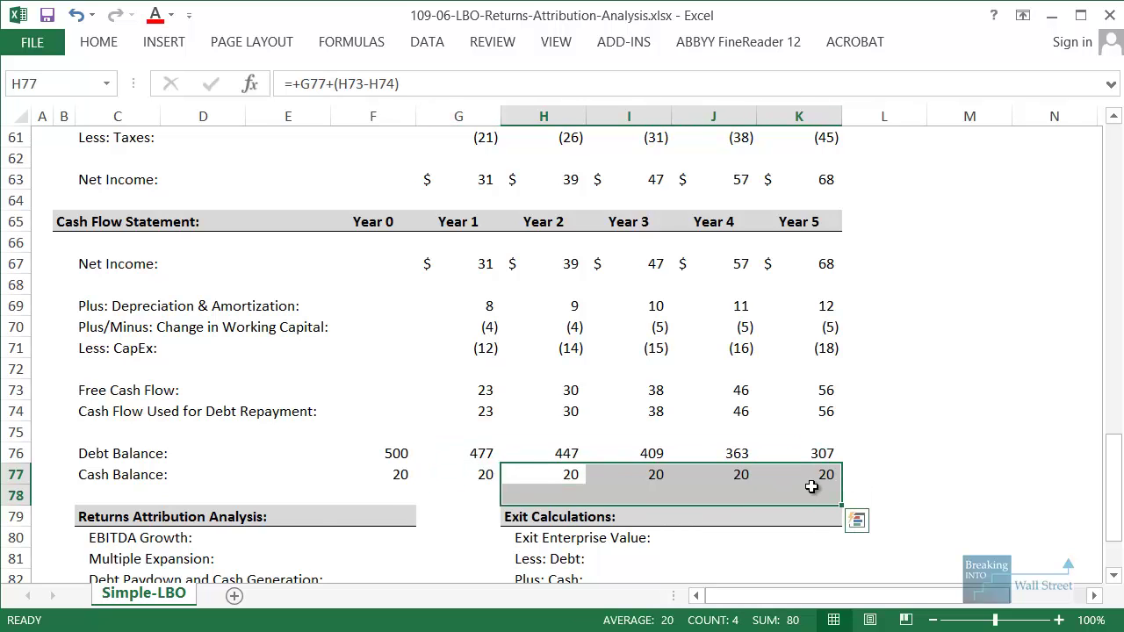
key("alt+Tab")
key("alt+Tab")
Calculate Exit Enterprise Value in K80 as Year 5 EBITDA times the EBITDA Exit Multiple with =+K55*K41
scroll(756, 464, "down", 2)
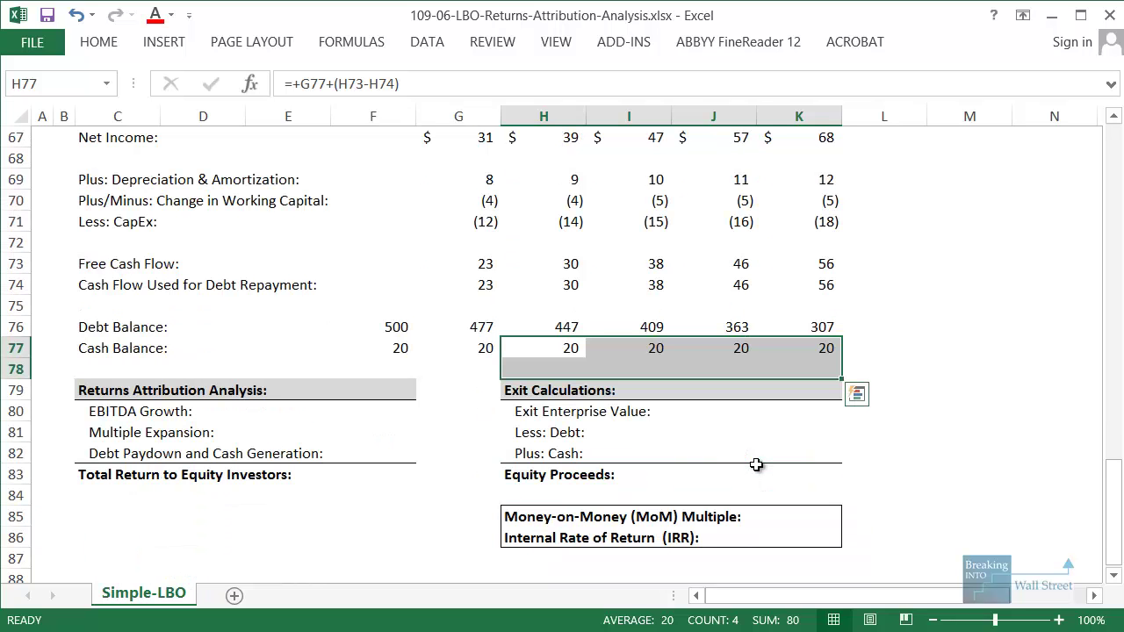
left_click(817, 413)
type("=+")
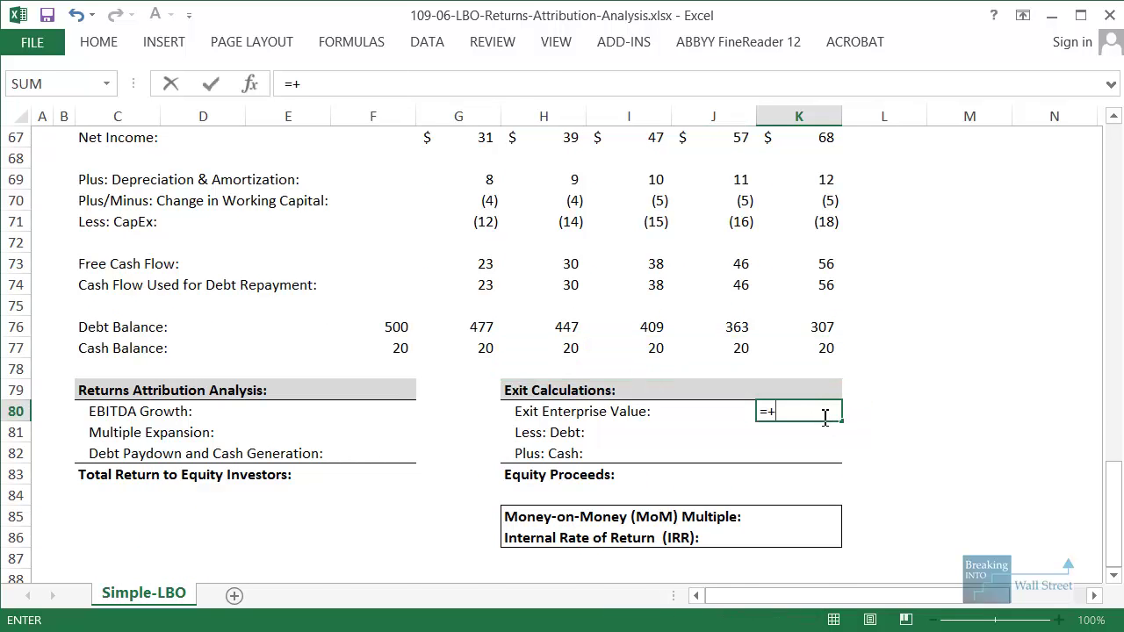
scroll(825, 418, "up", 6)
type("+")
left_click(816, 268)
type("*")
scroll(817, 263, "up", 2)
scroll(815, 214, "up", 1)
left_click(801, 159)
key("Return")
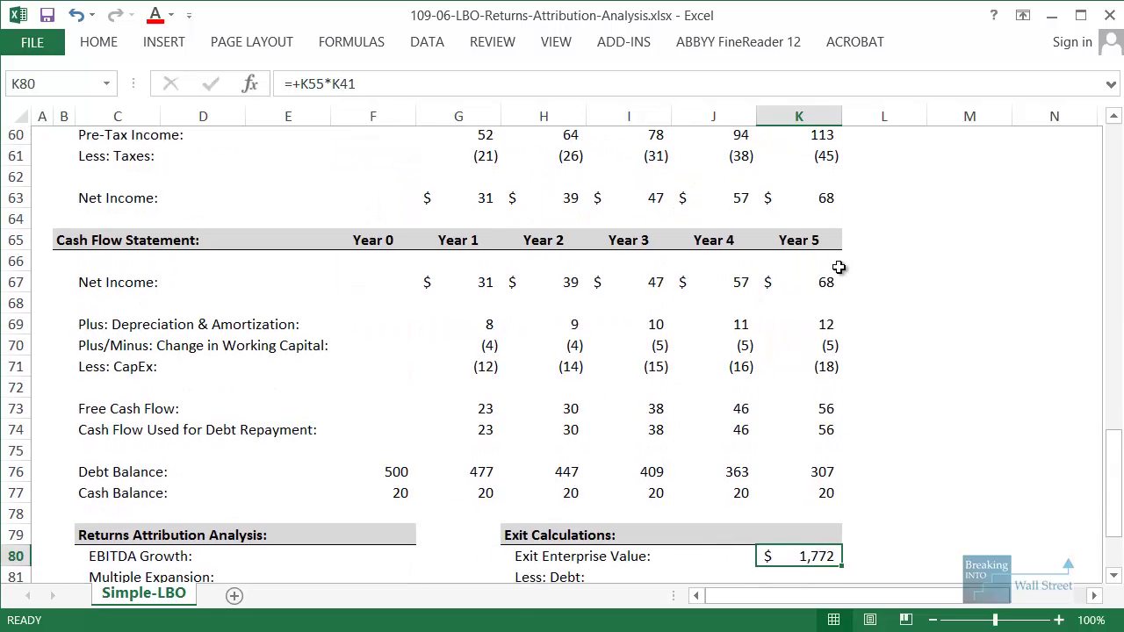
Review the Exit Calculations rows from Exit Enterprise Value through Equity Proceeds, focusing on the Less: Debt and Plus: Cash lines
key("Up")
key("shift+space")
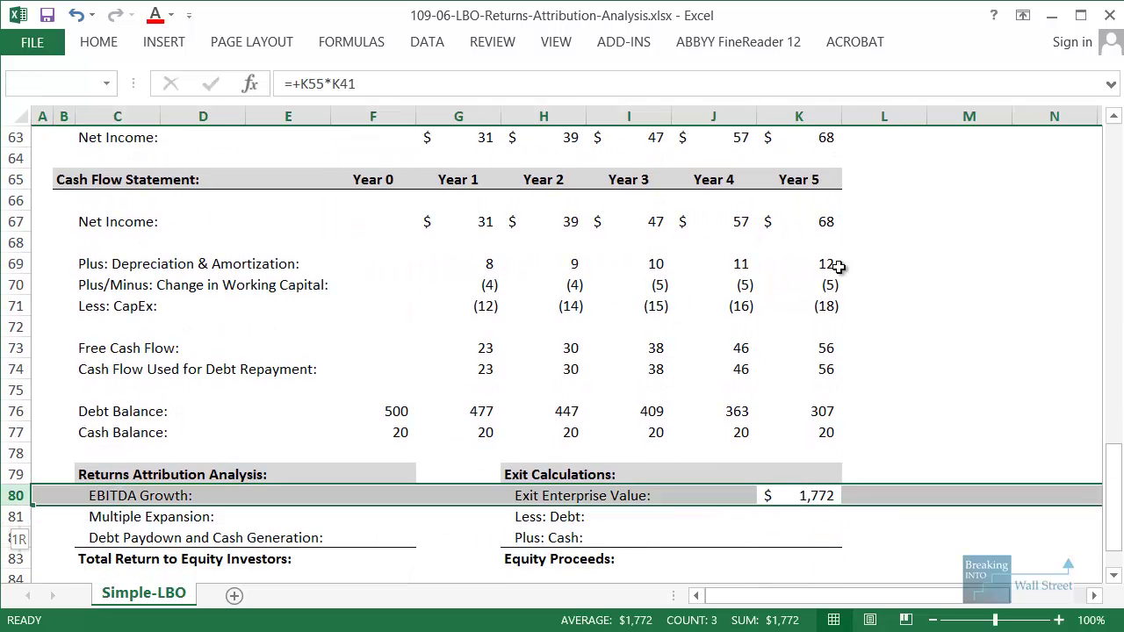
key("shift+Down")
key("shift+Down")
key("shift+Down")
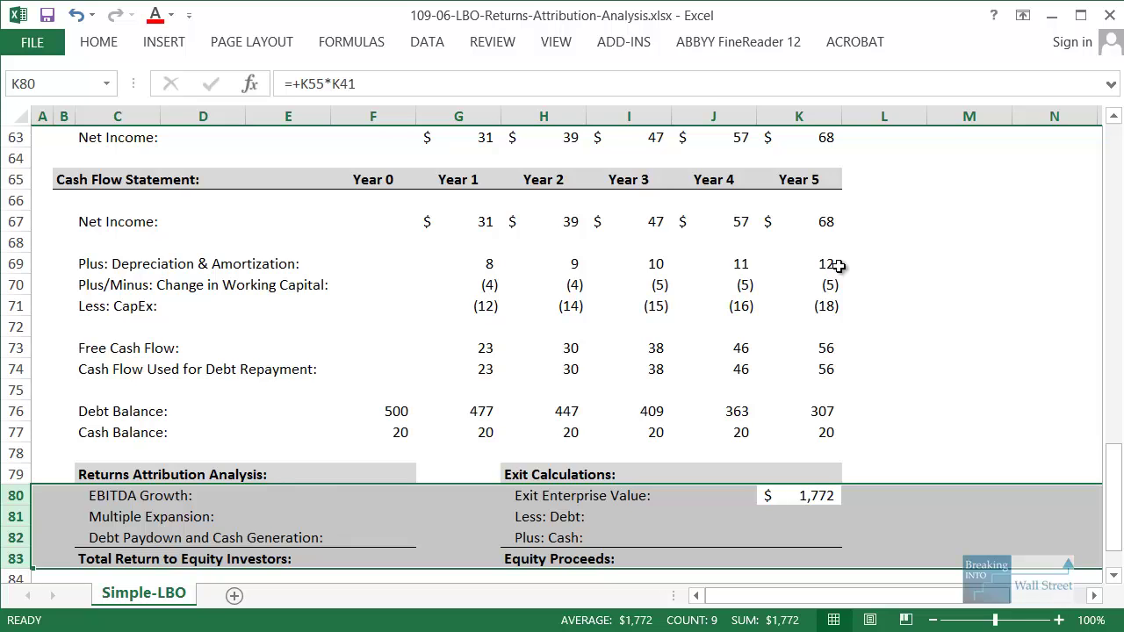
scroll(594, 389, "down", 2)
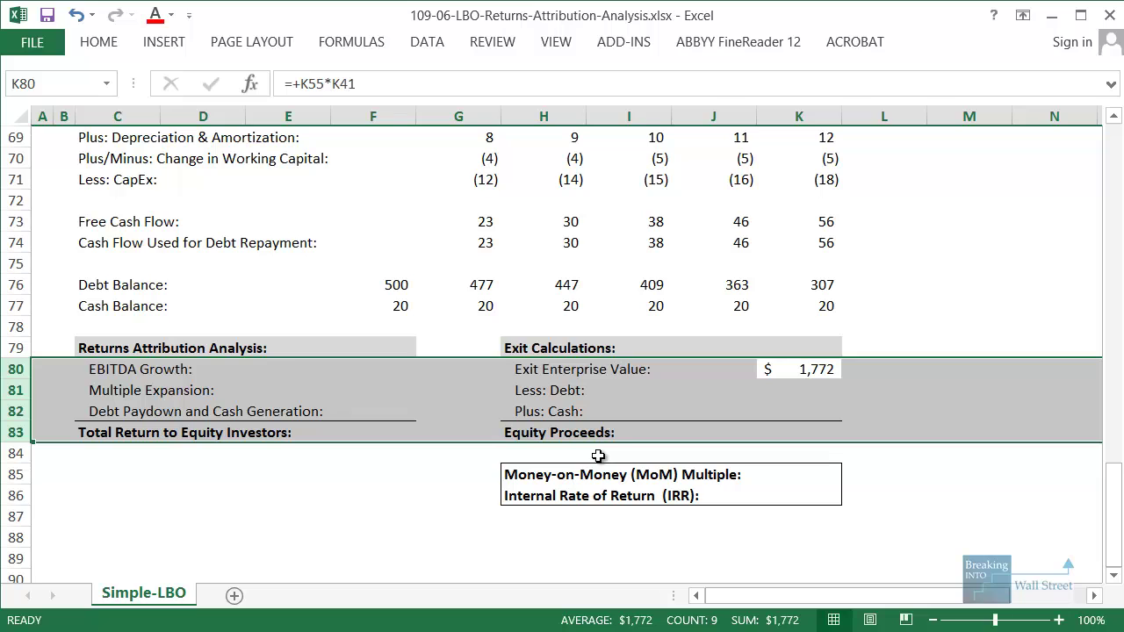
mouse_move(511, 379)
left_mouse_down()
mouse_move(600, 405)
mouse_move(617, 428)
left_mouse_up()
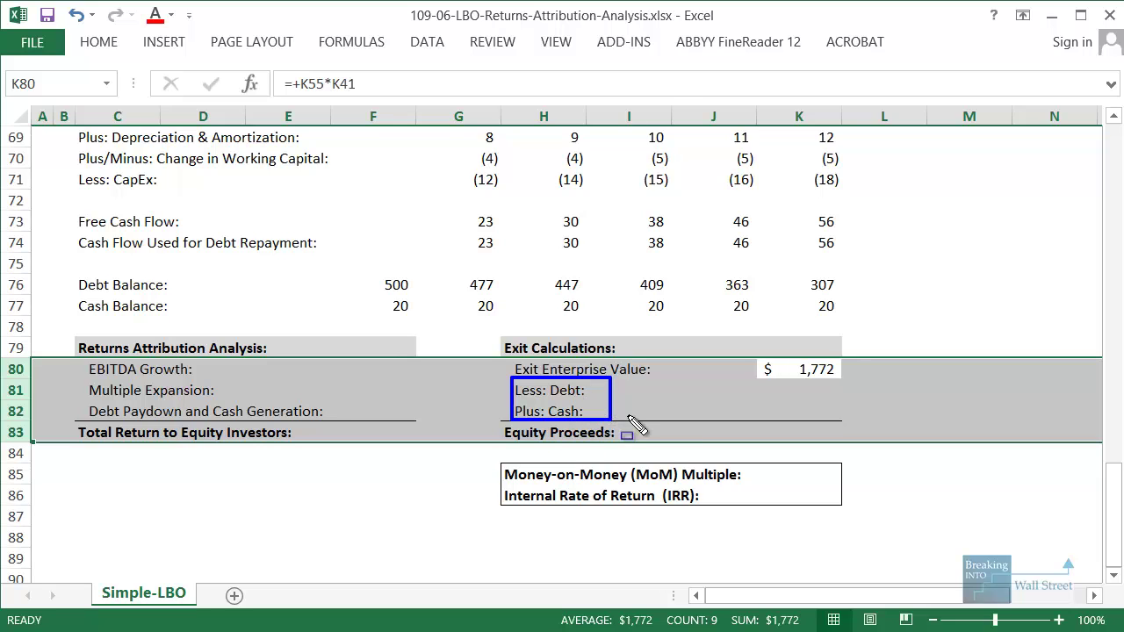
Link Less: Debt in K81 to the negative of the Year 5 Debt Balance with =-K76
left_click(808, 370)
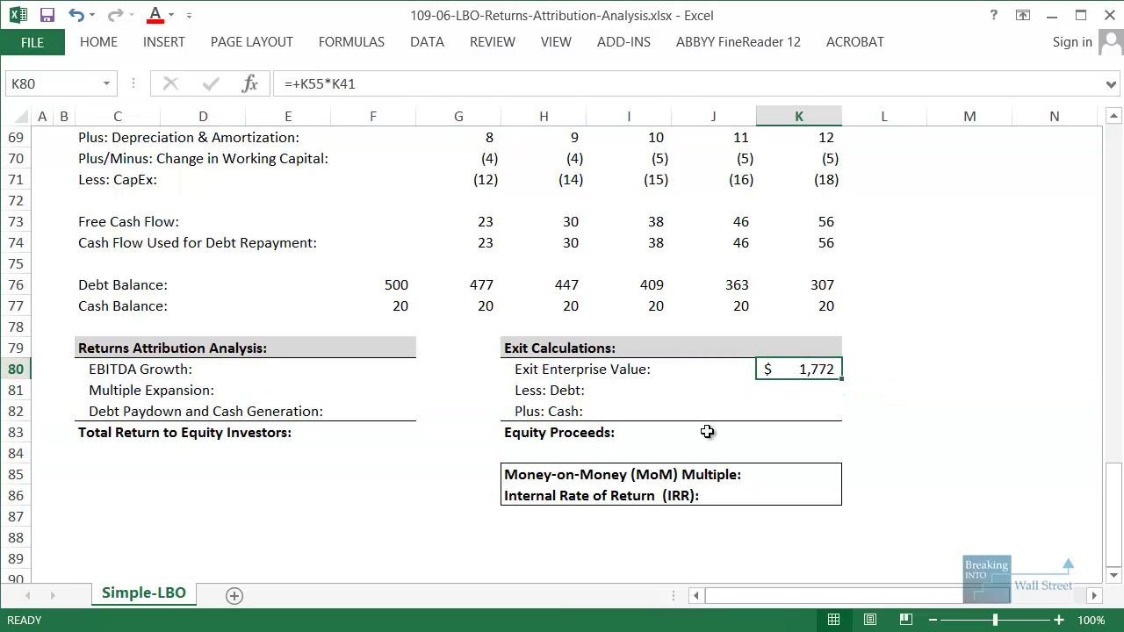
key("Down")
type("=-")
key("Up")
key("Up")
key("Up")
key("Up")
key("Up")
key("ctrl+Return")
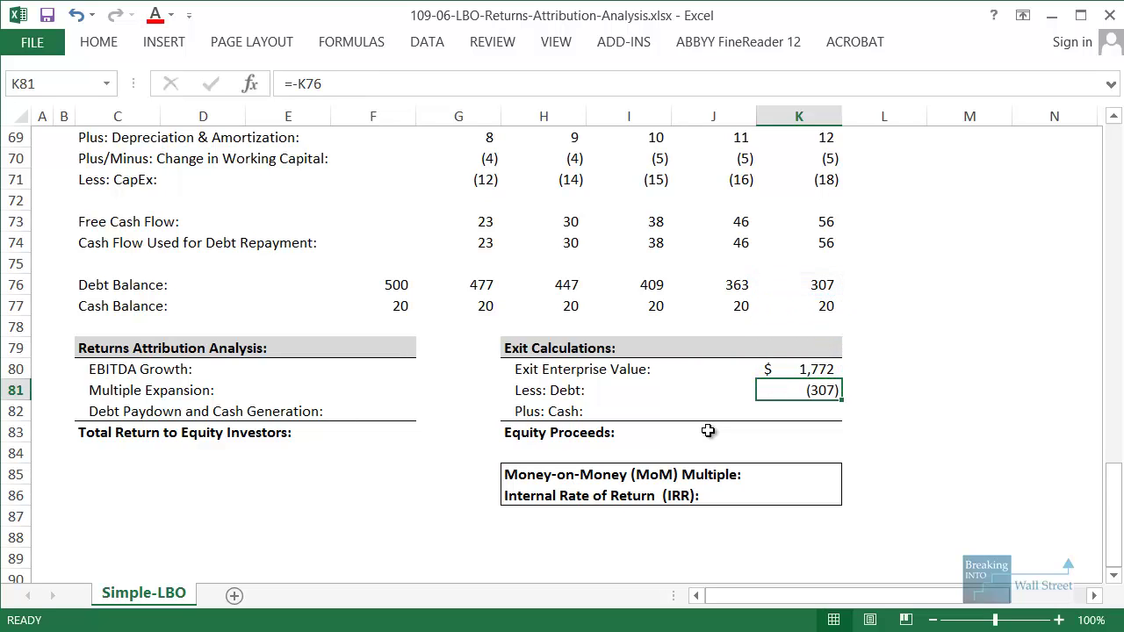
Link Plus: Cash in K82 to the Year 5 Cash Balance with =+K77
key("Down")
type("=+")
key("Up")
key("Up")
key("Up")
key("Up")
key("Up")
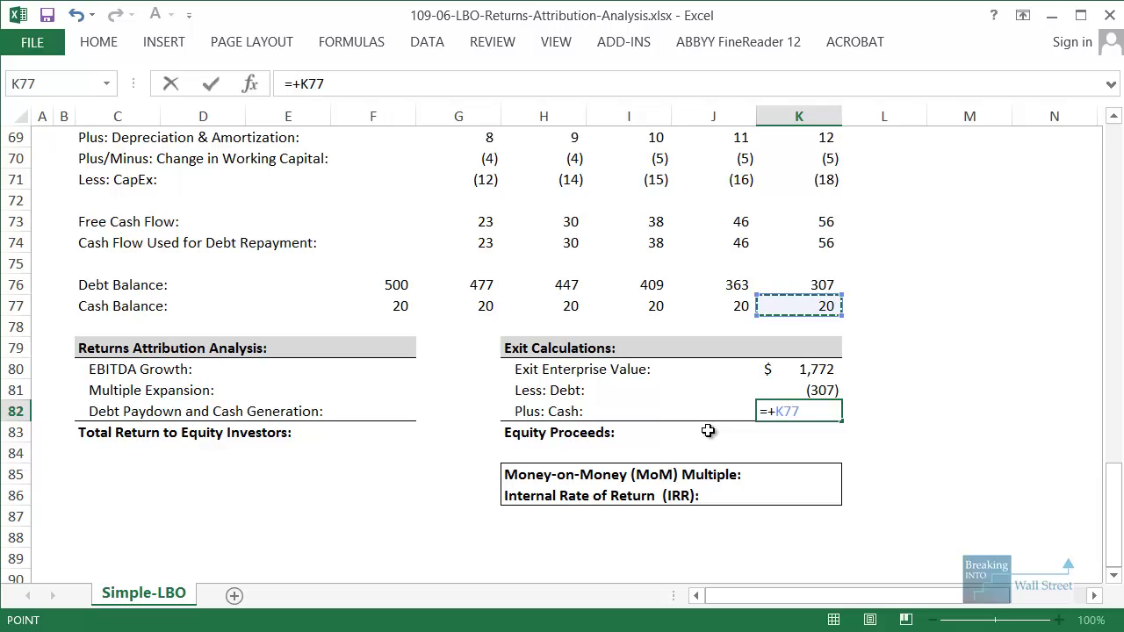
key("ctrl+Return")
Total Equity Proceeds in K83 with =SUM(K80:K82)
key("Down")
key("alt+equal")
key("ctrl+Return")
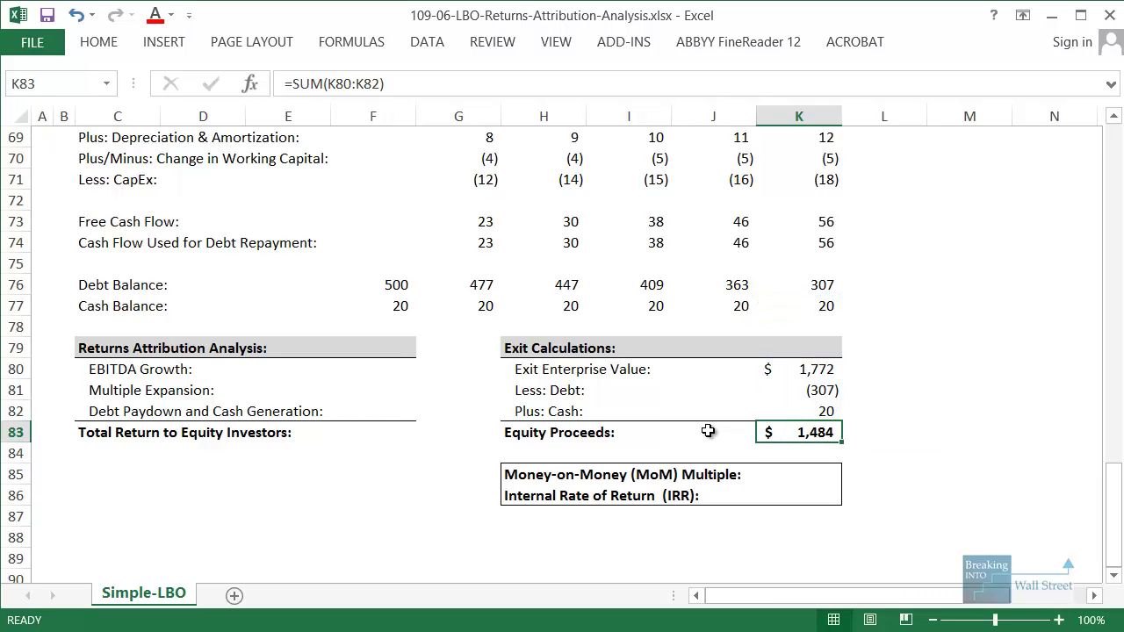
Calculate the Money-on-Money Multiple in K85 as Equity Proceeds divided by the Equity Contribution with =+K83/F46
key("Down")
key("Down")
type("=+")
key("Up")
key("Up")
type("/")
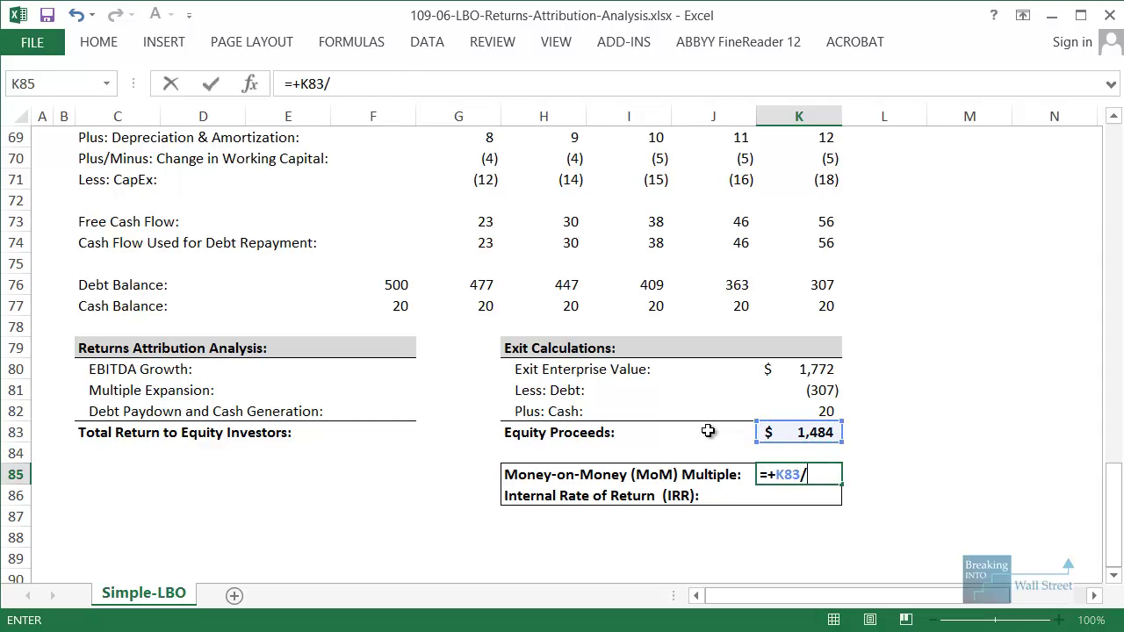
scroll(657, 427, "up", 10)
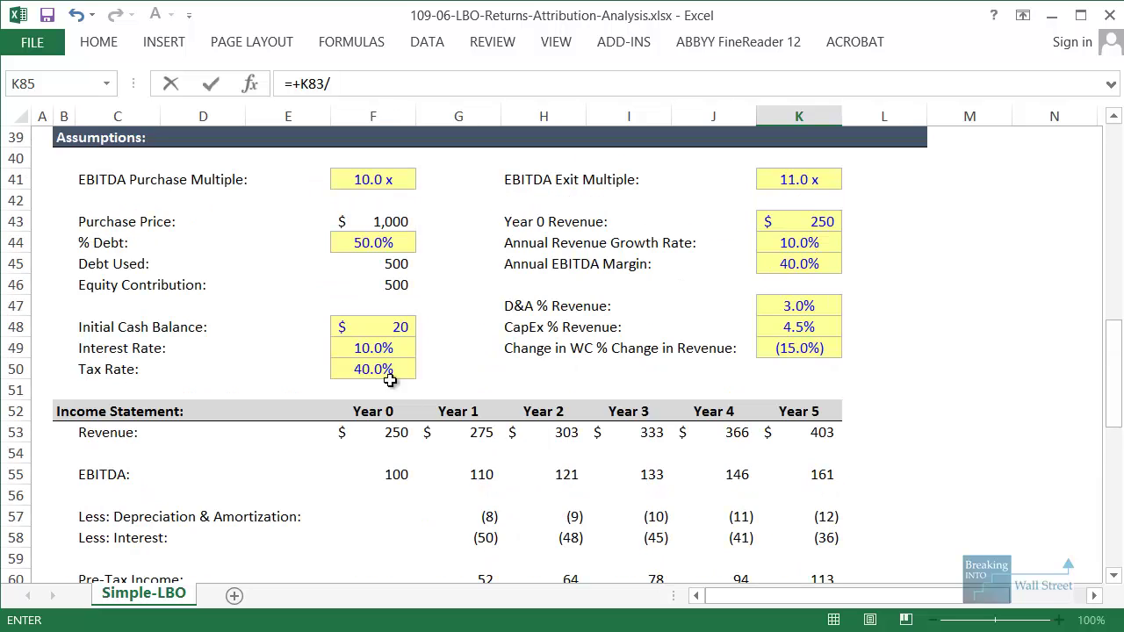
left_click(382, 290)
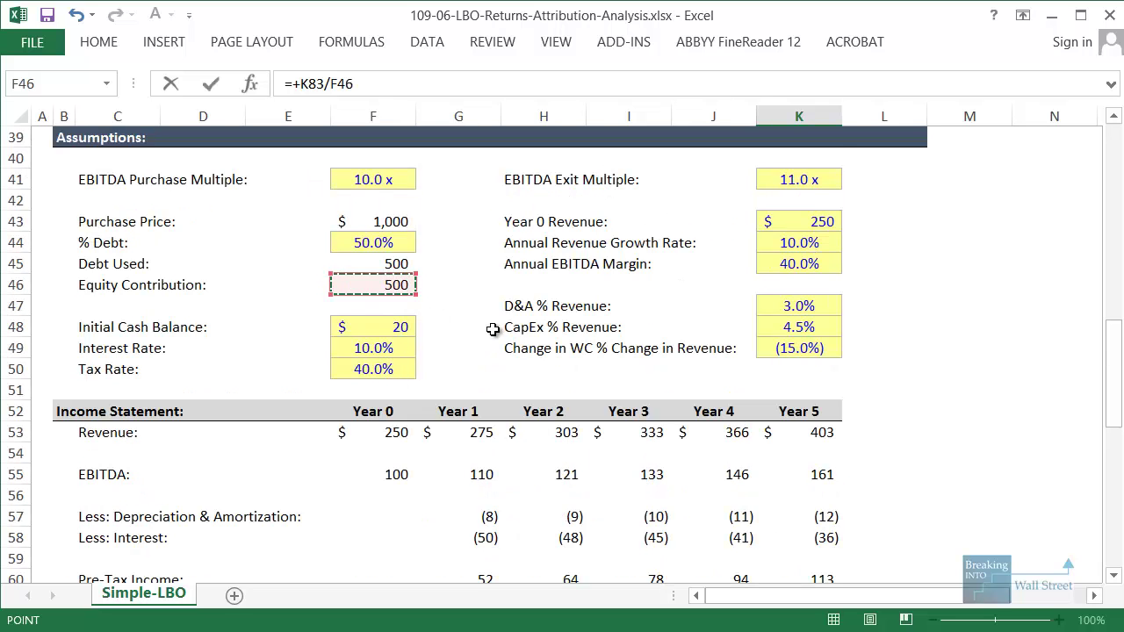
key("Return")
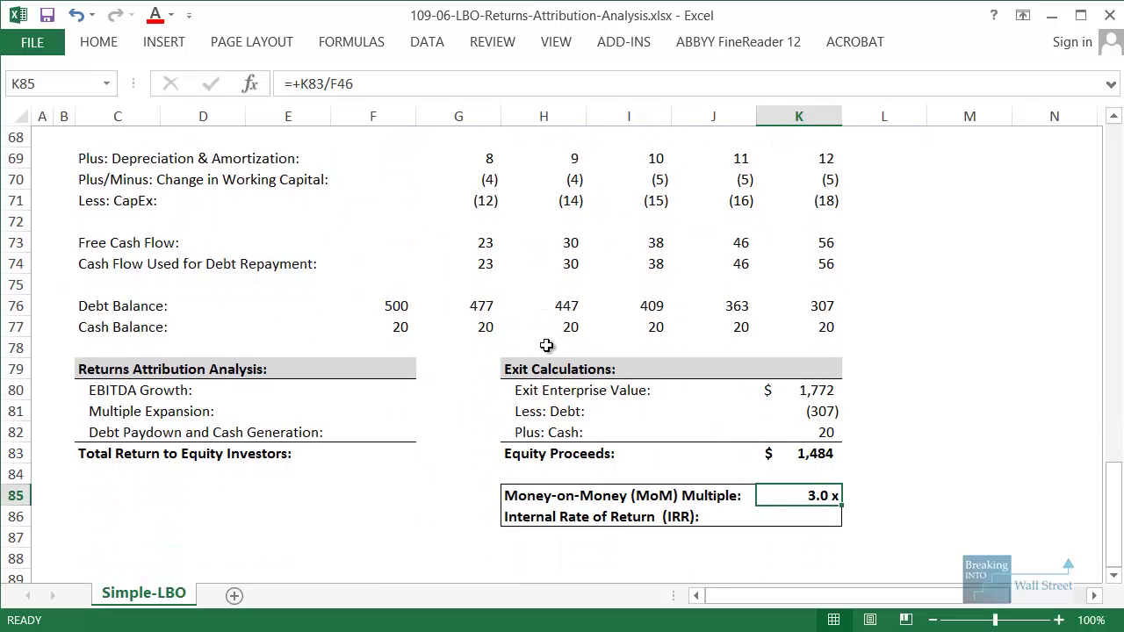
Calculate the Internal Rate of Return in K86 over the five-year holding period with =(+K83/F46)^(1/5)-1
key("shift+Home")
key("Down")
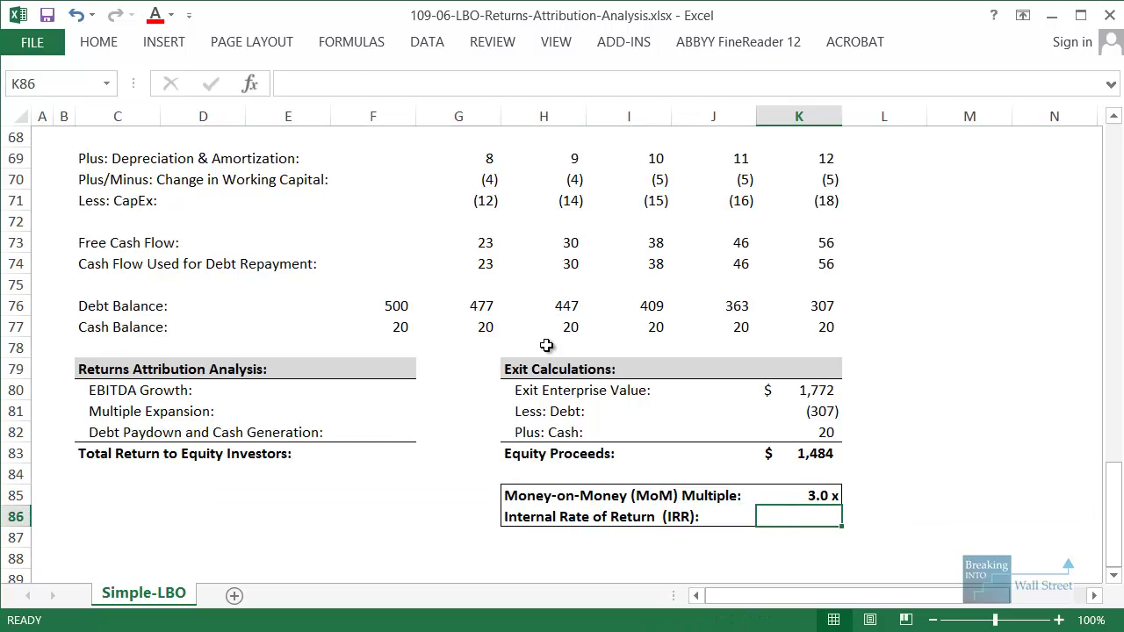
type("=(+")
key("Up")
key("Up")
key("Up")
type("/")
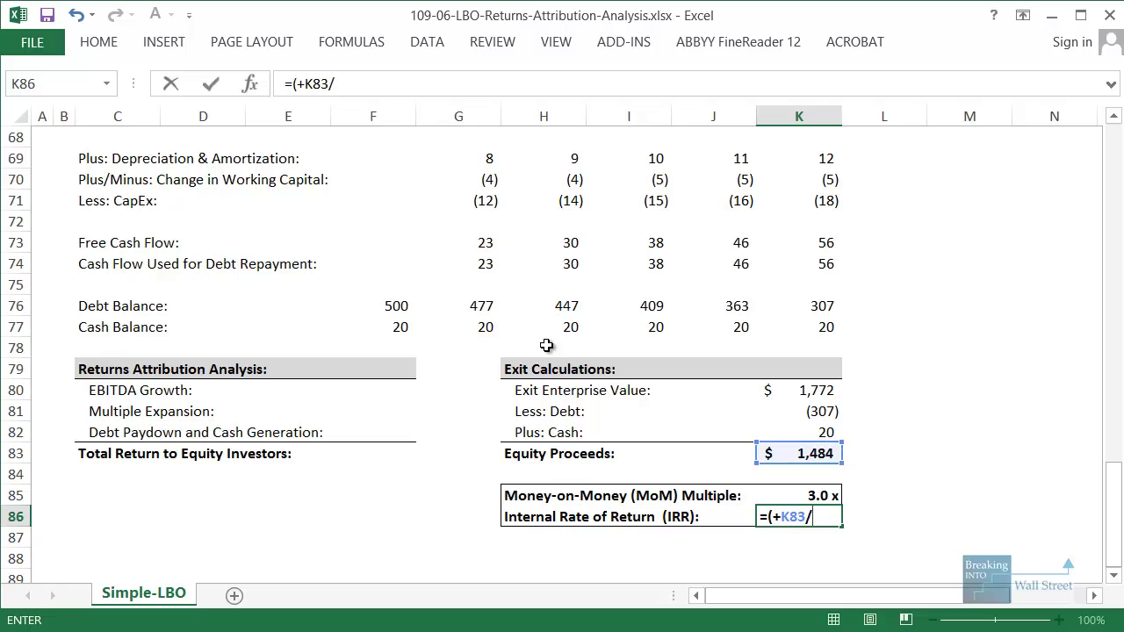
scroll(404, 339, "up", 2)
scroll(404, 339, "up", 7)
left_click(403, 243)
scroll(639, 362, "down", 8)
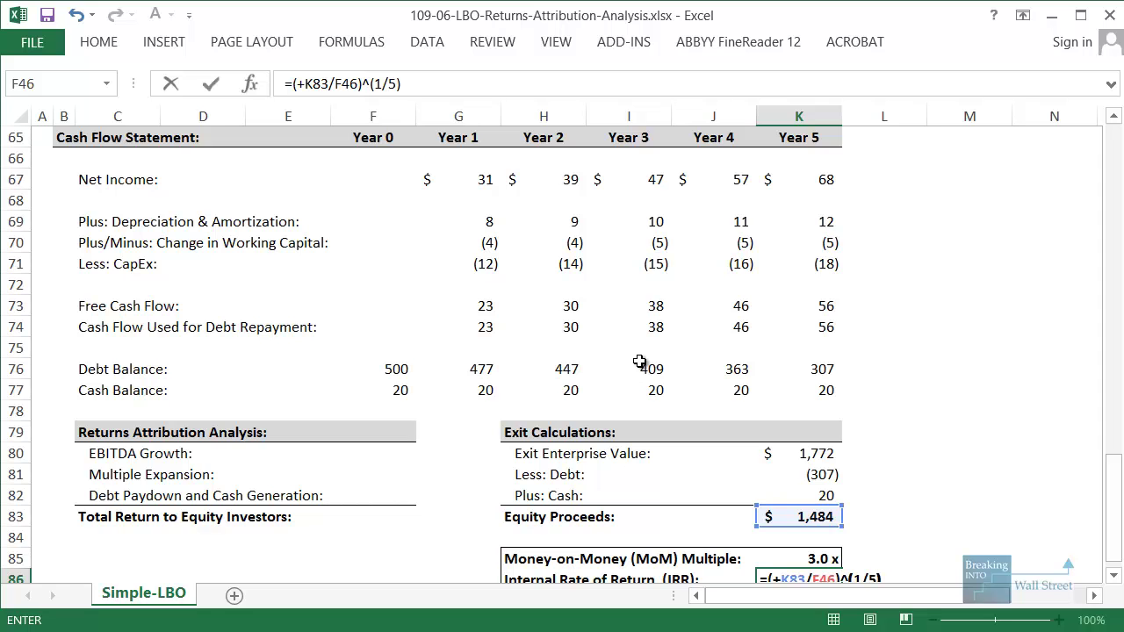
scroll(572, 318, "down", 2)
scroll(570, 323, "up", 4)
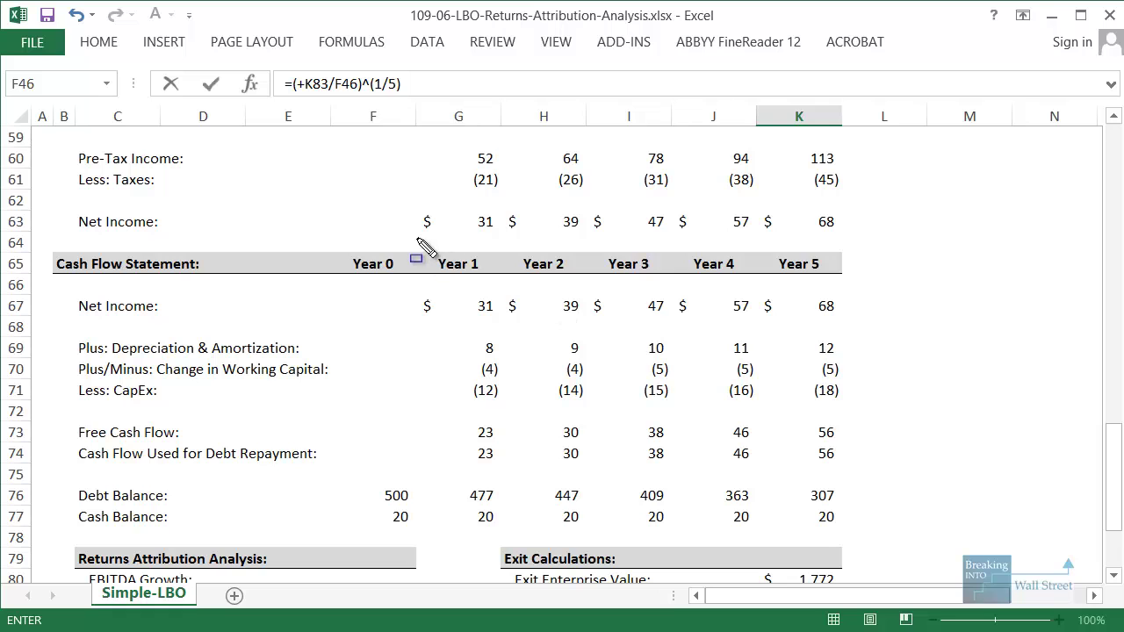
left_click_drag(417, 237, 864, 286)
key("Escape")
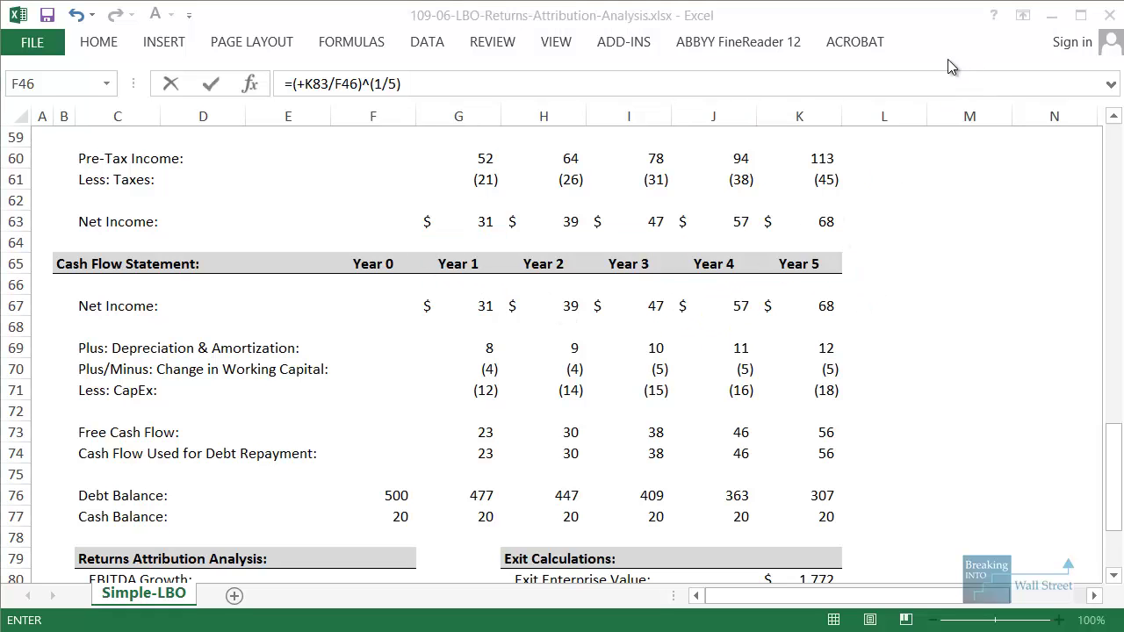
scroll(882, 255, "down", 4)
type("-1")
key("ctrl+Return")
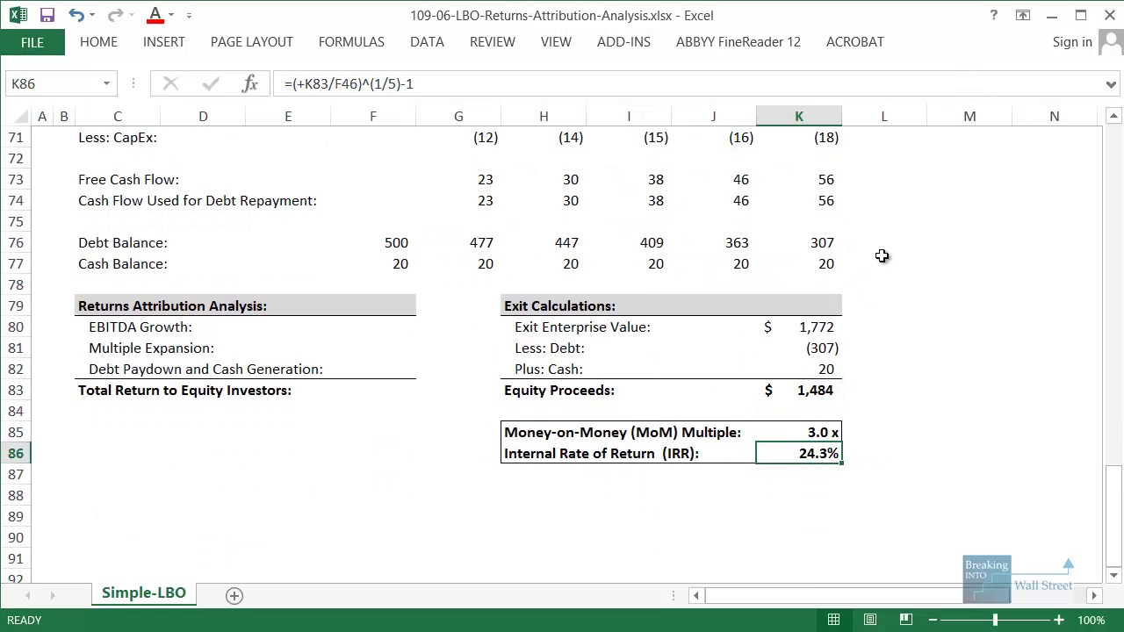
Review the MoM Multiple and IRR rows, and the EBITDA Growth, Multiple Expansion and Debt Paydown lines of the Returns Attribution Analysis
key("shift+space")
key("shift+Up")
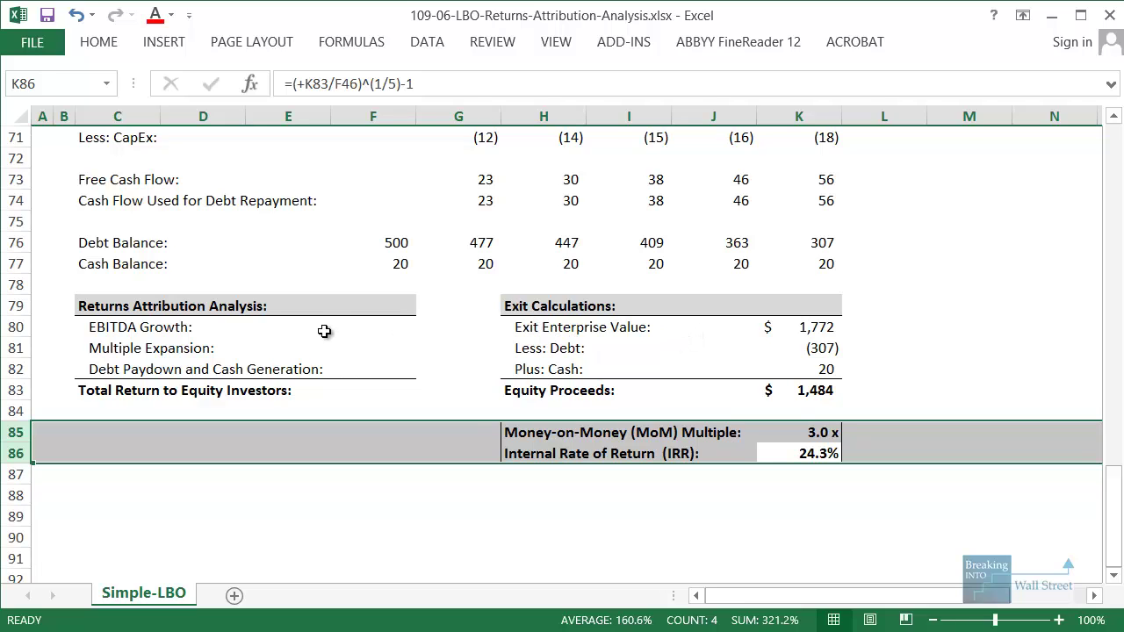
left_click(369, 339)
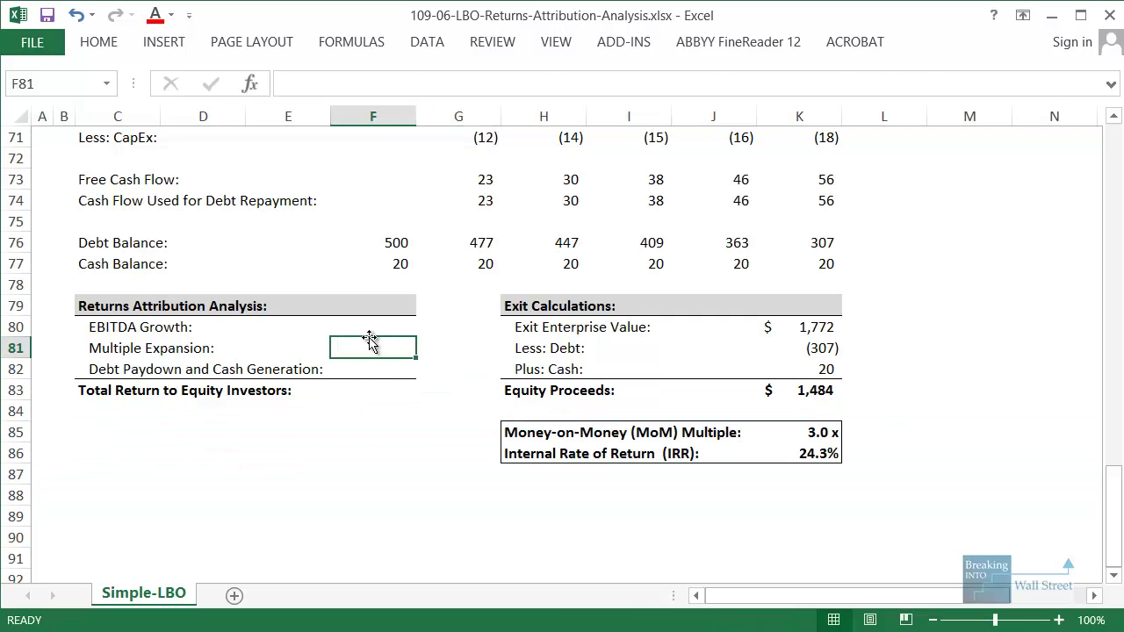
left_click(375, 323)
left_click_drag(73, 299, 820, 451)
left_click(375, 349)
key("shift+space")
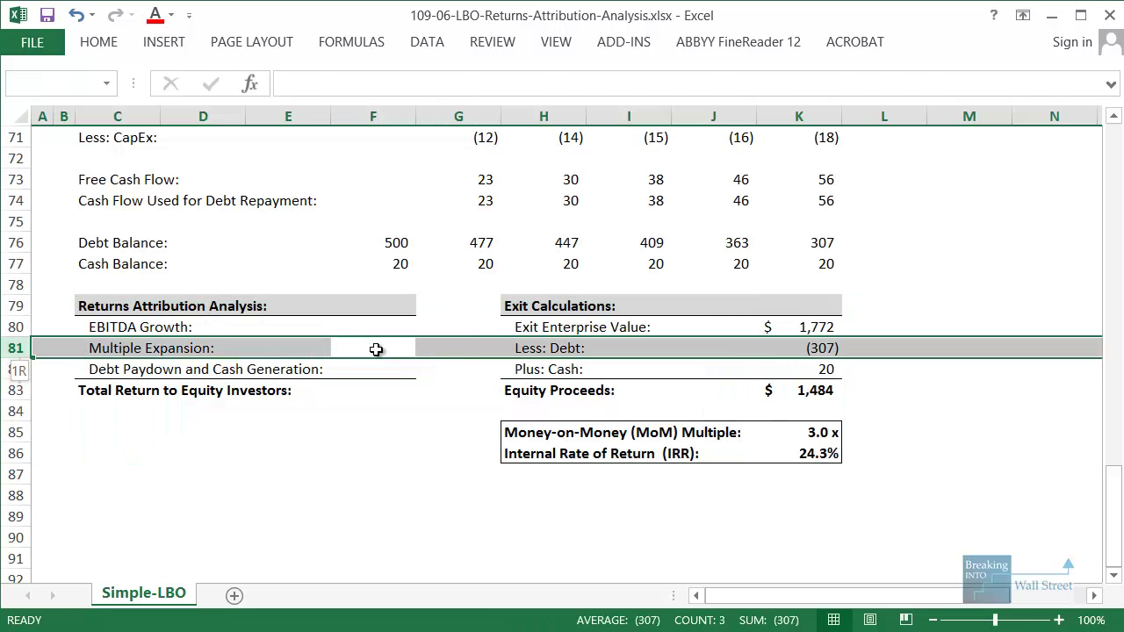
left_click(384, 327)
key("shift+space")
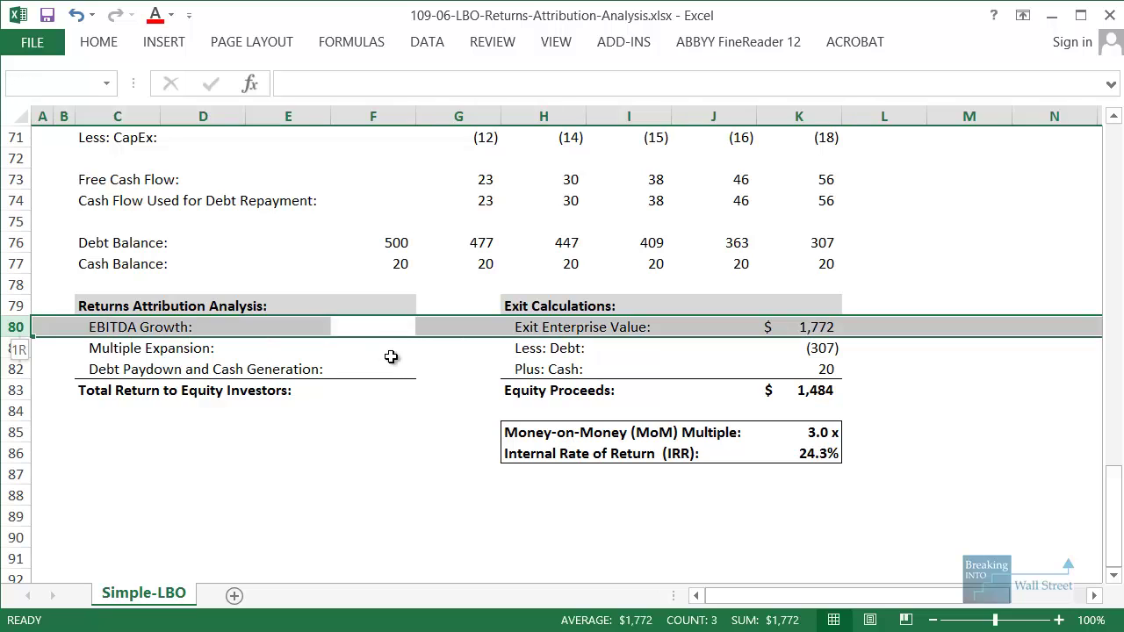
left_click(394, 365)
key("shift+space")
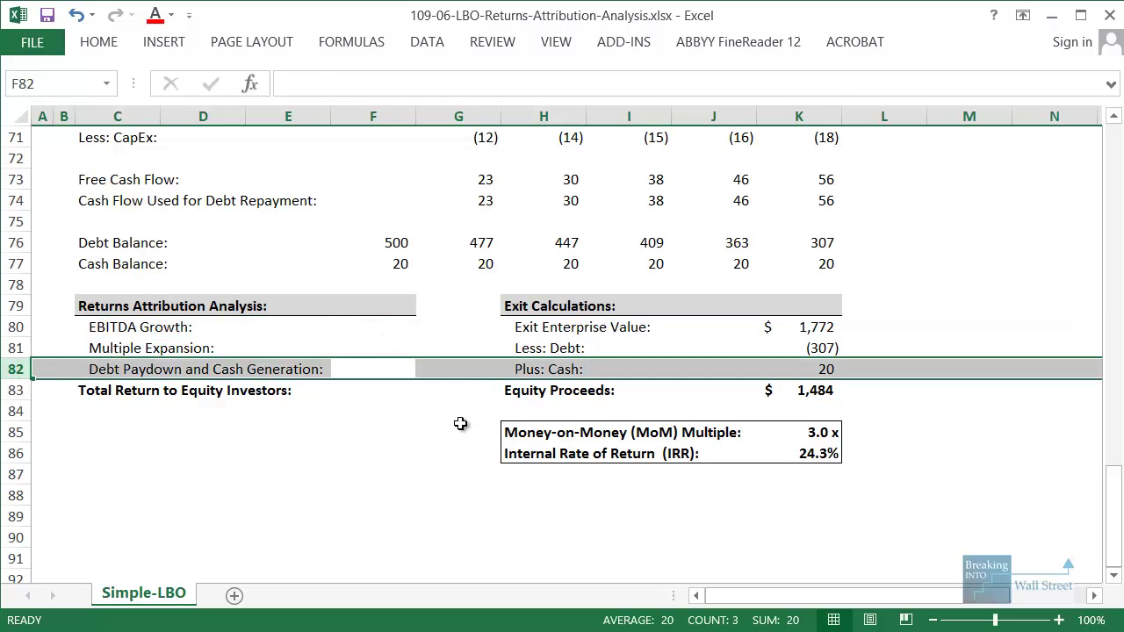
Calculate EBITDA Growth in F80 as the Year 5 minus Year 0 EBITDA times the Purchase Multiple with =(+K55-F55)*F41
key("Up")
key("Up")
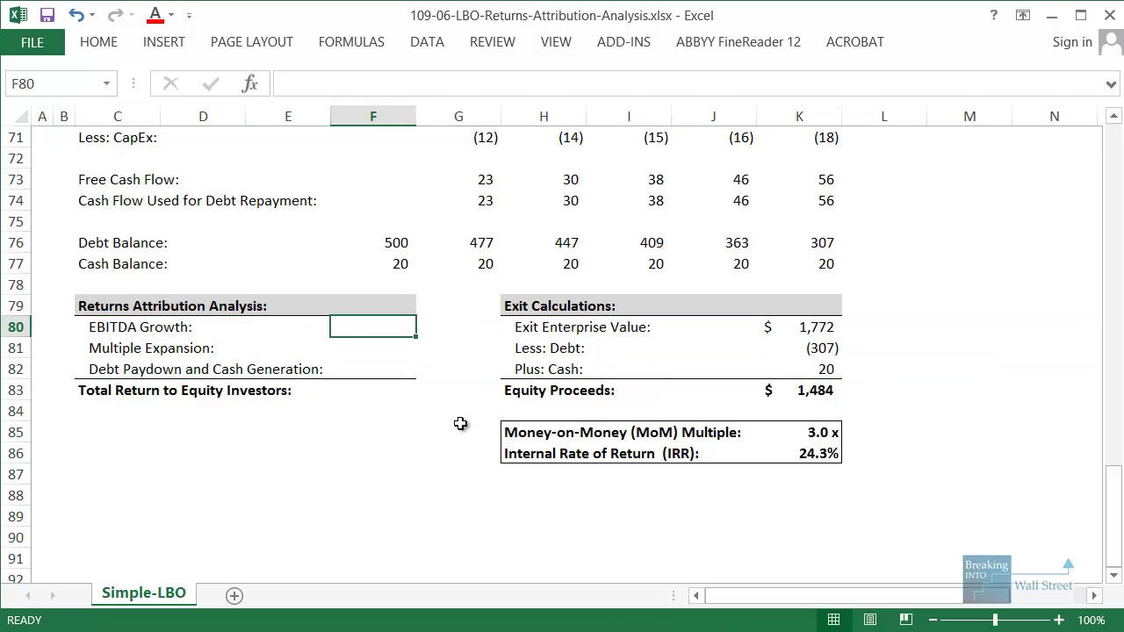
type("=(+")
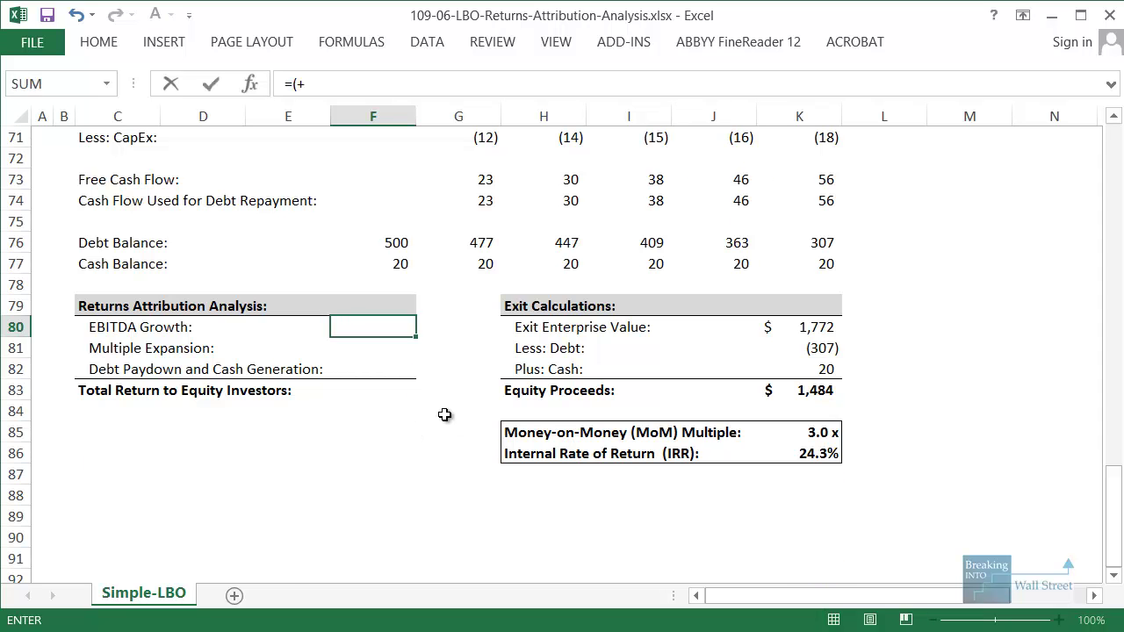
scroll(441, 416, "up", 9)
left_click(809, 365)
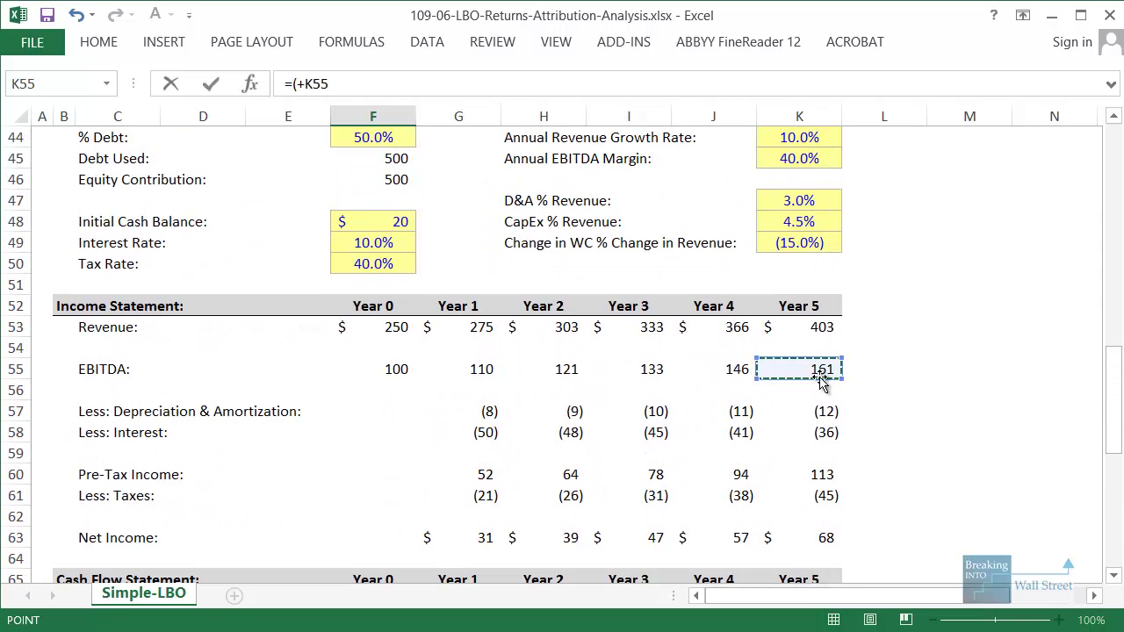
type("-")
left_click(410, 367)
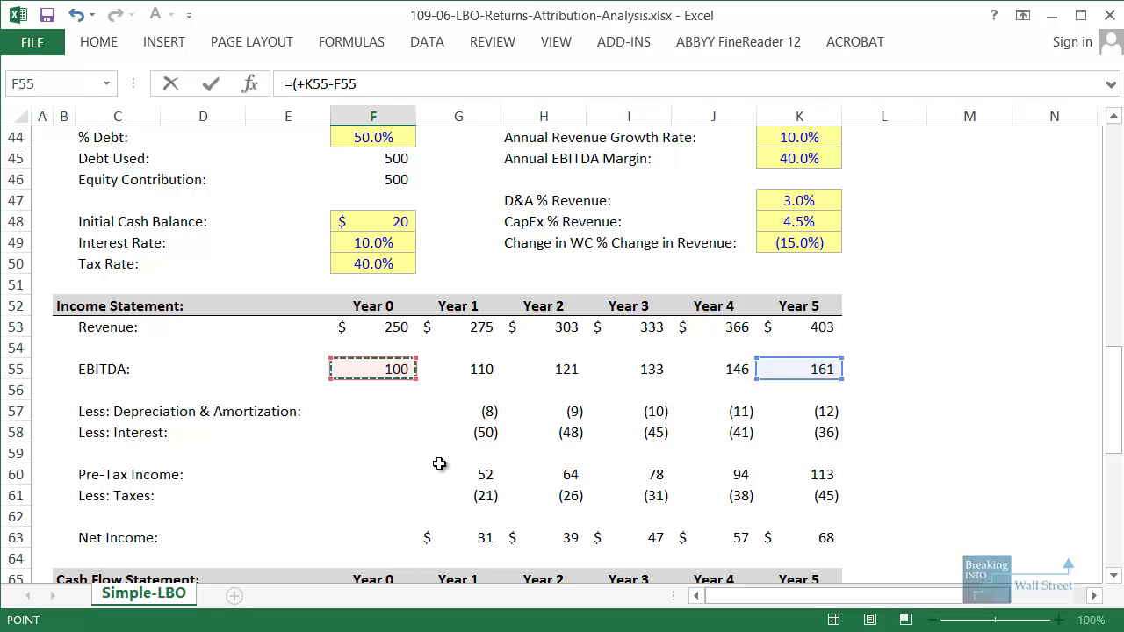
type(")*")
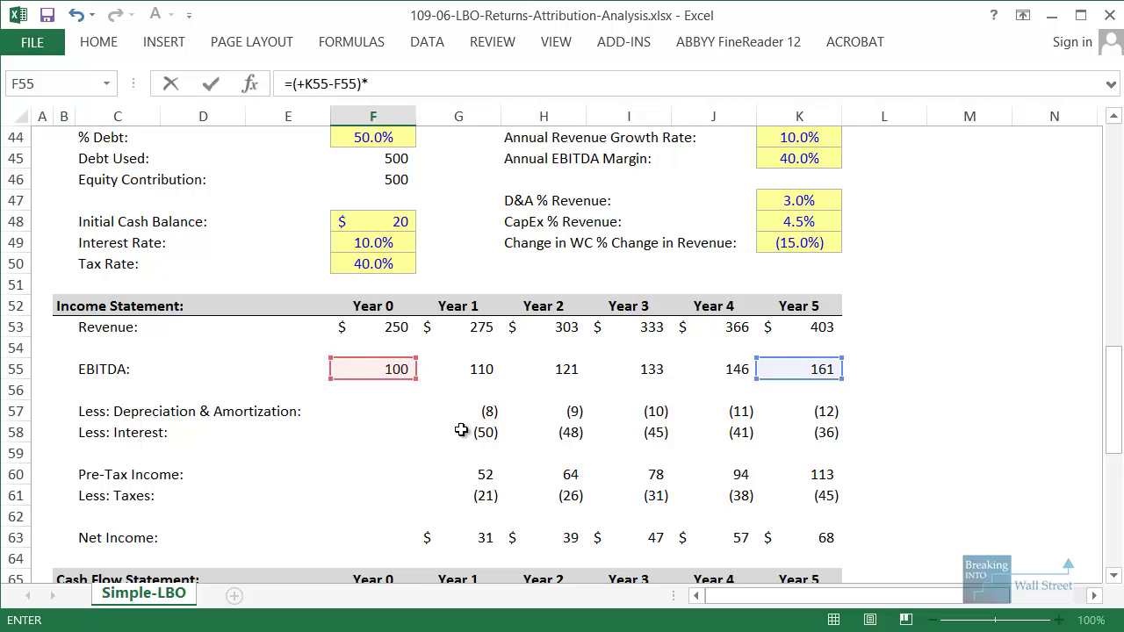
scroll(456, 427, "up", 3)
left_click(392, 261)
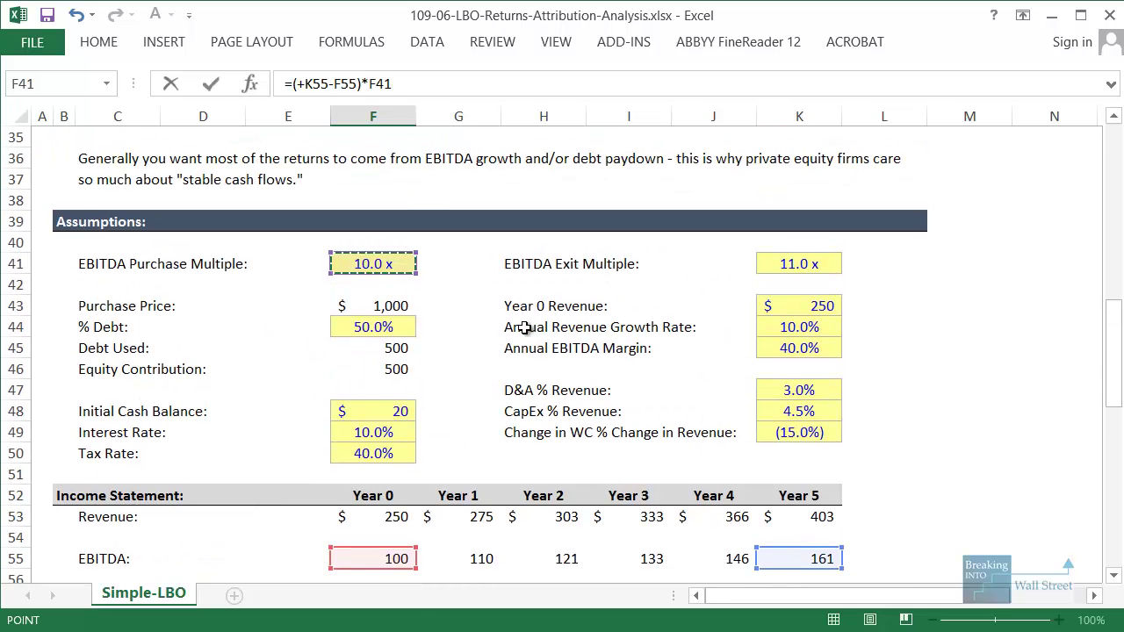
key("ctrl+Return")
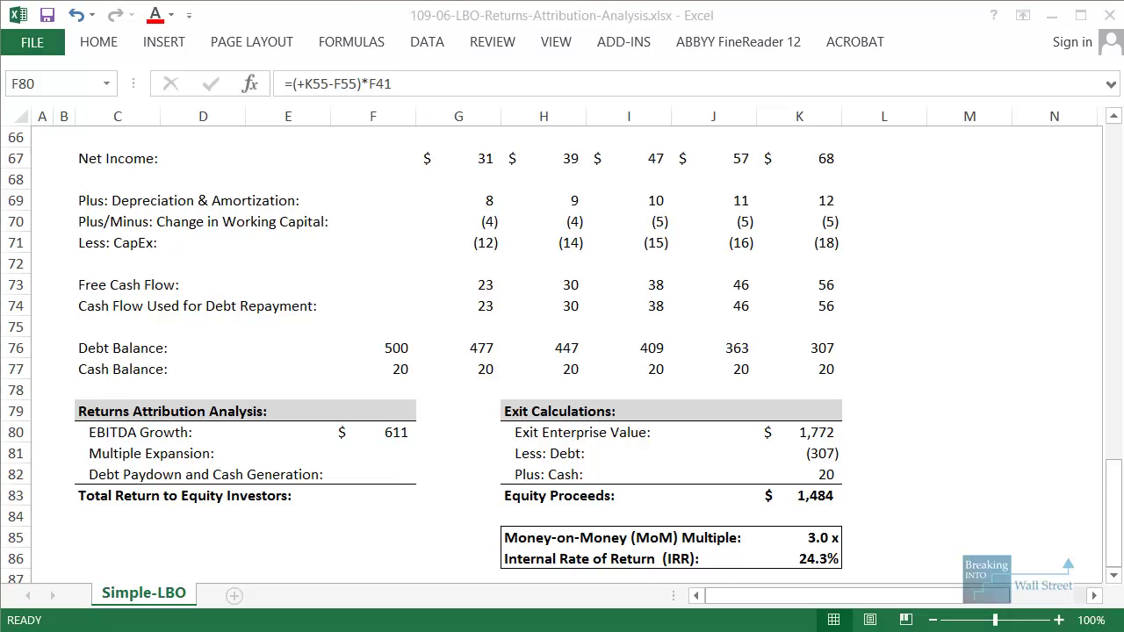
Switch to the PowerPoint slide, examine the EBITDA Growth formula and its intuition, and return to the Excel workbook
key("alt+Tab")
left_click_drag(266, 228, 840, 287)
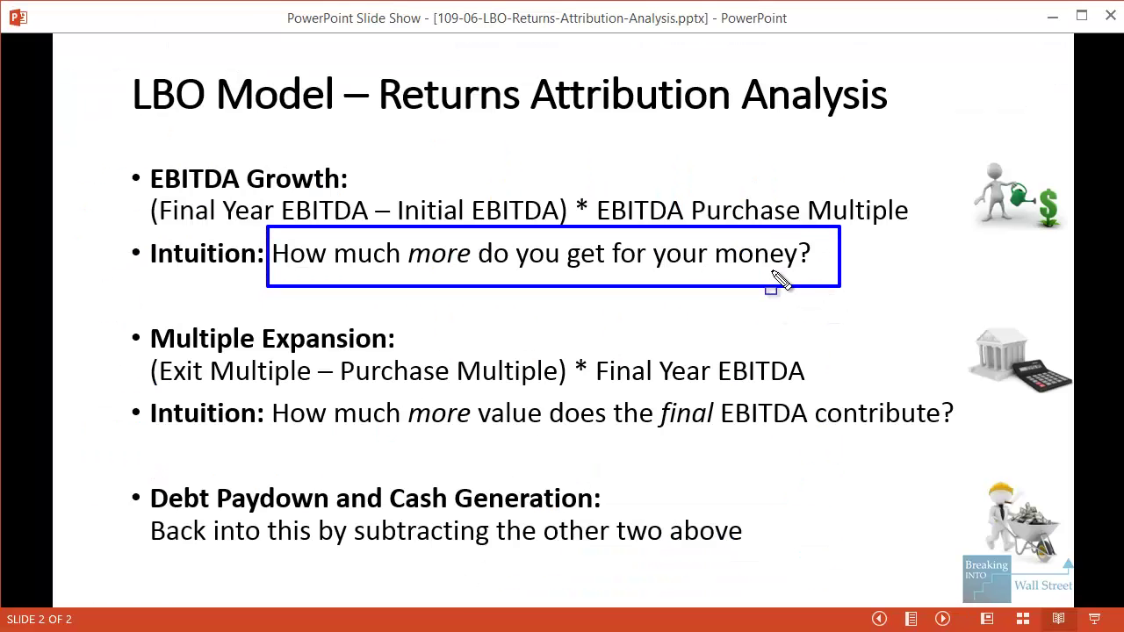
left_click_drag(131, 184, 918, 230)
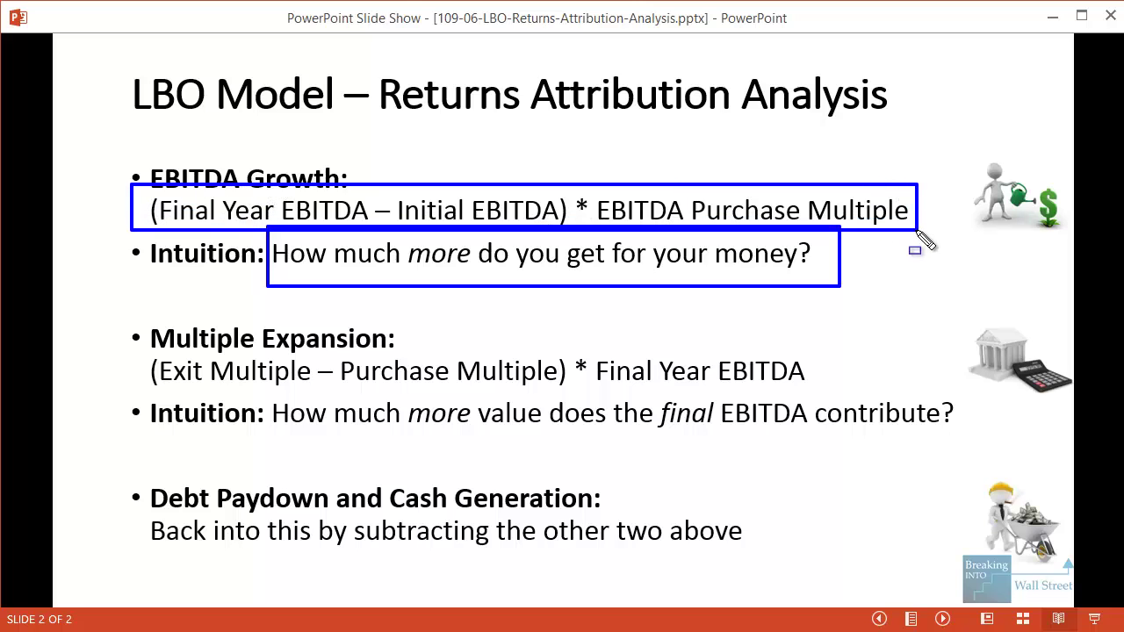
key("e")
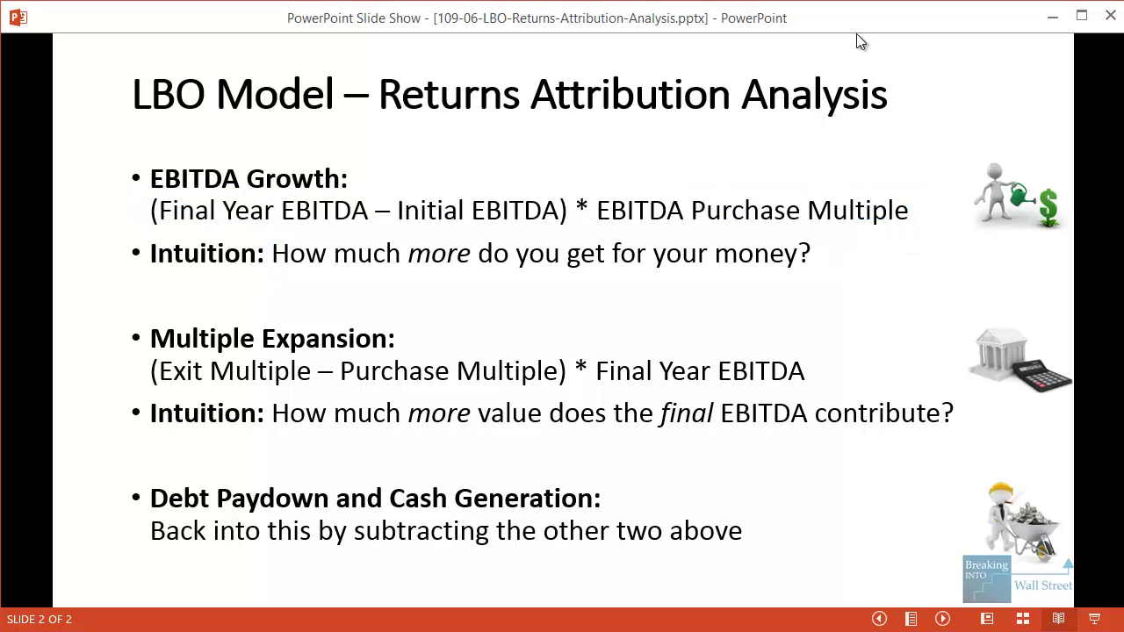
key("alt+Tab")
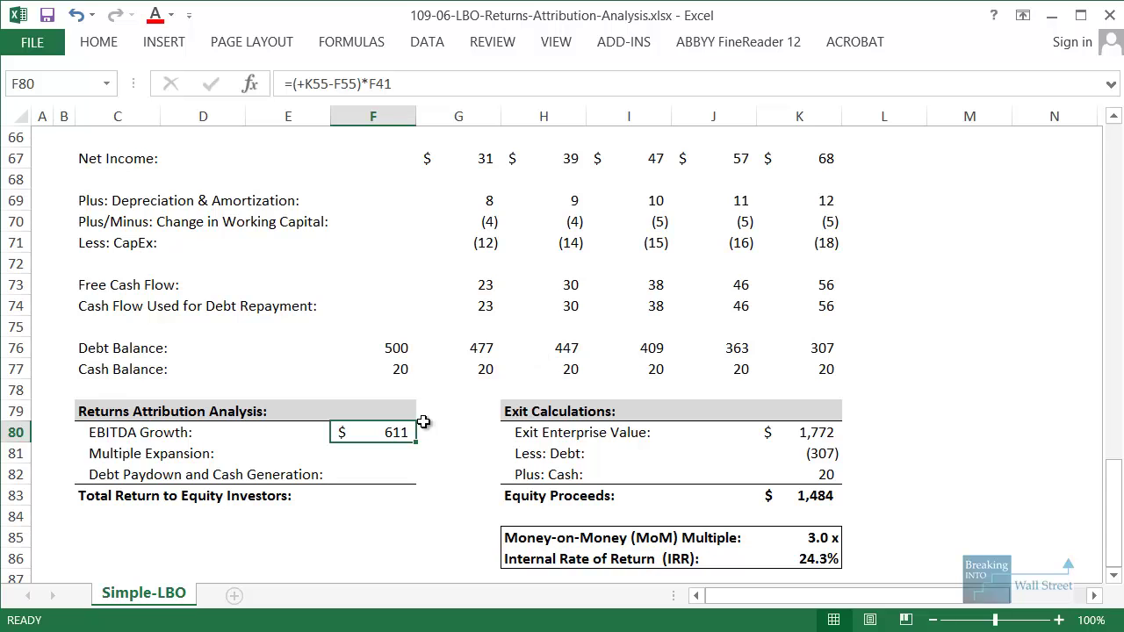
Calculate Multiple Expansion in F81 as the Exit minus Purchase Multiple times Year 5 EBITDA with =(+K41-F41)*K55
key("Down")
type("=(+")
scroll(404, 421, "up", 6)
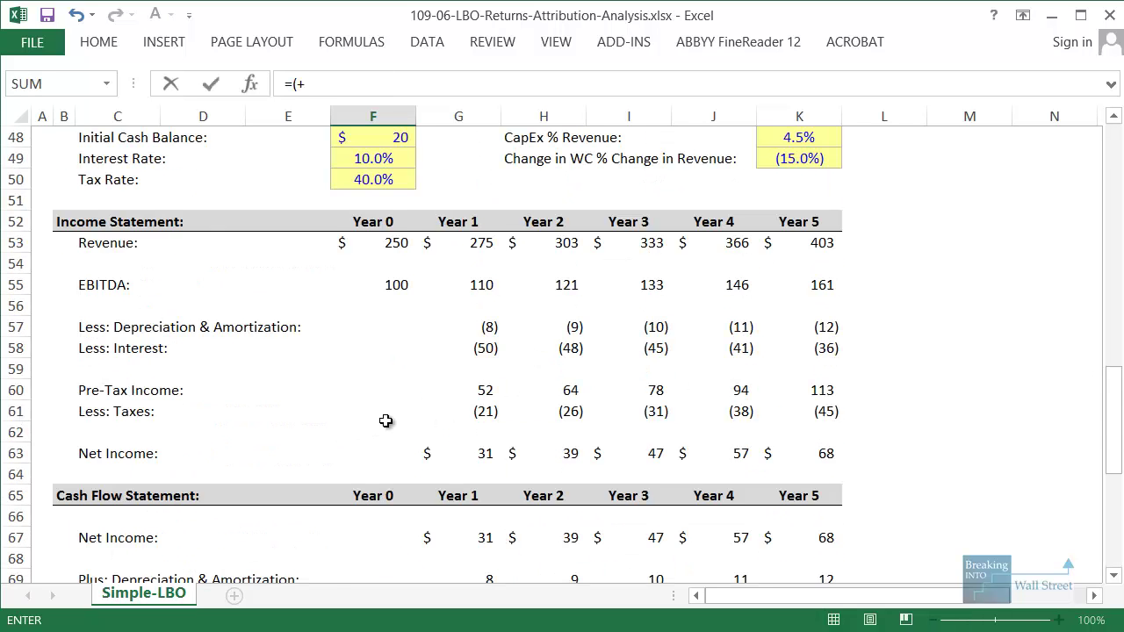
scroll(385, 421, "up", 4)
left_click(772, 244)
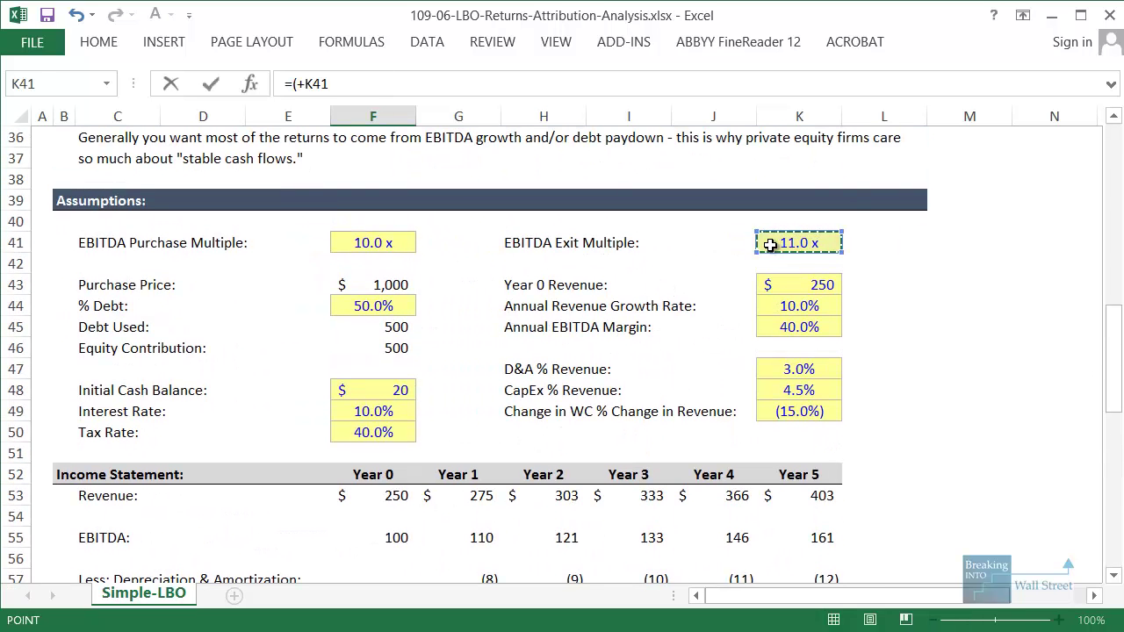
type("-")
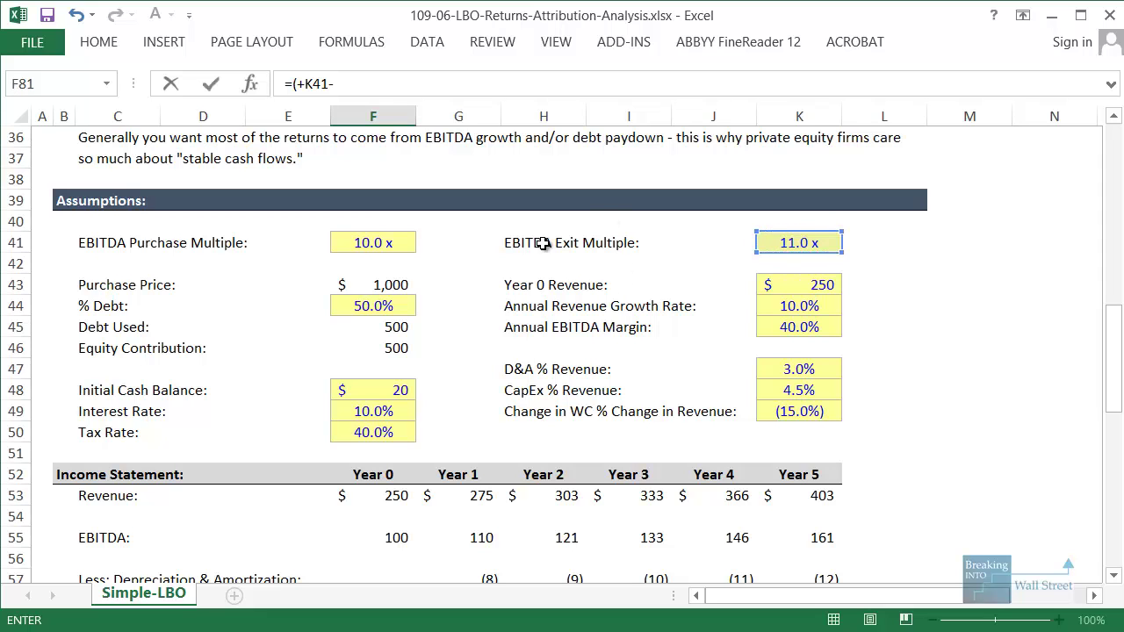
left_click(413, 243)
type(")*")
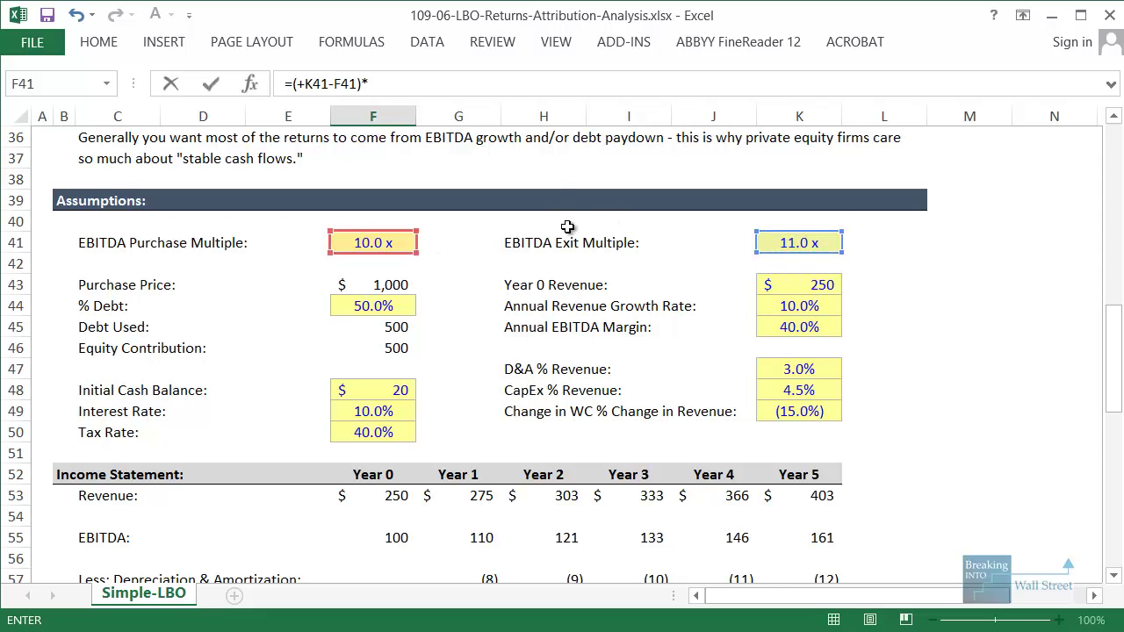
scroll(579, 263, "down", 3)
left_click(802, 348)
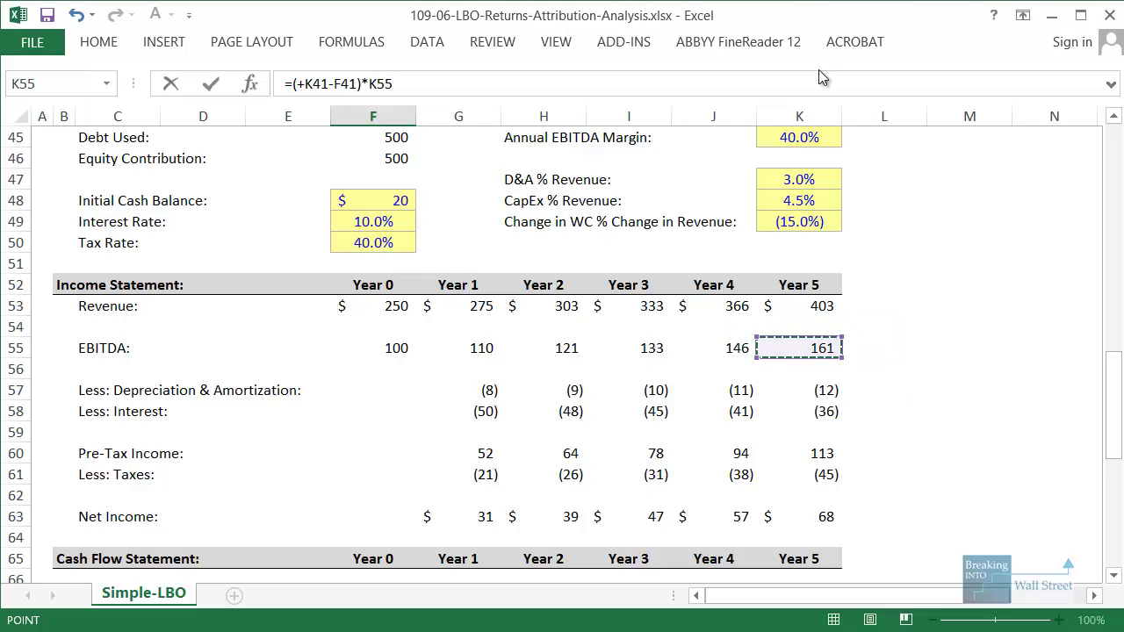
key("Return")
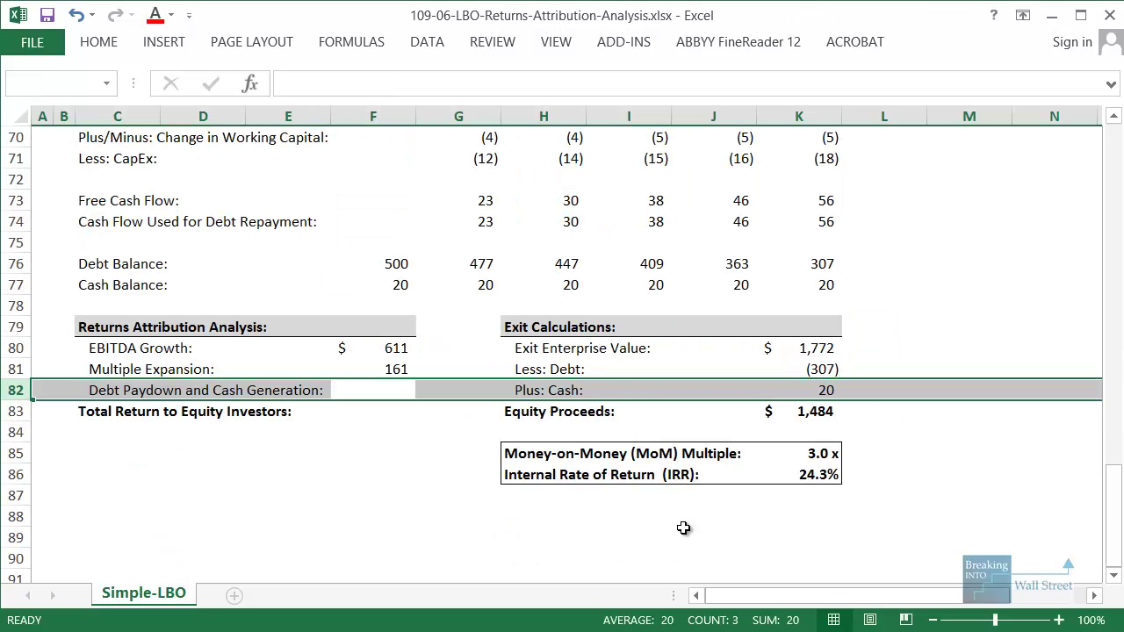
Calculate Total Return to Equity Investors in F83 as Equity Proceeds minus the Equity Contribution with =+K83-F46
key("Down")
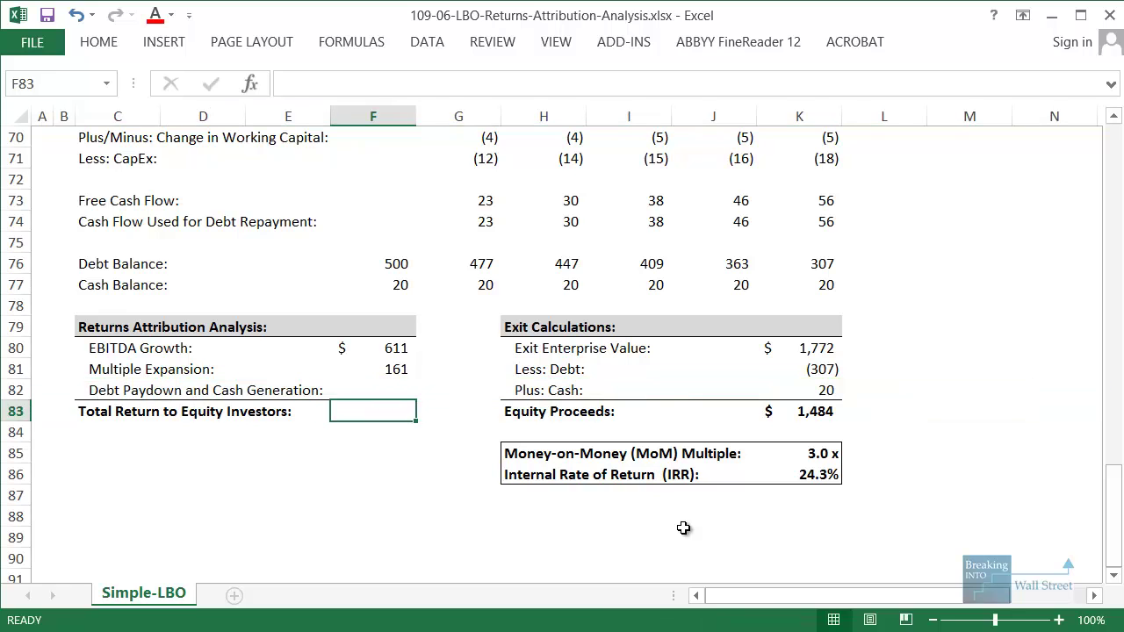
type("=+")
key("Right")
key("Right")
key("Right")
key("Right")
key("Right")
type("-")
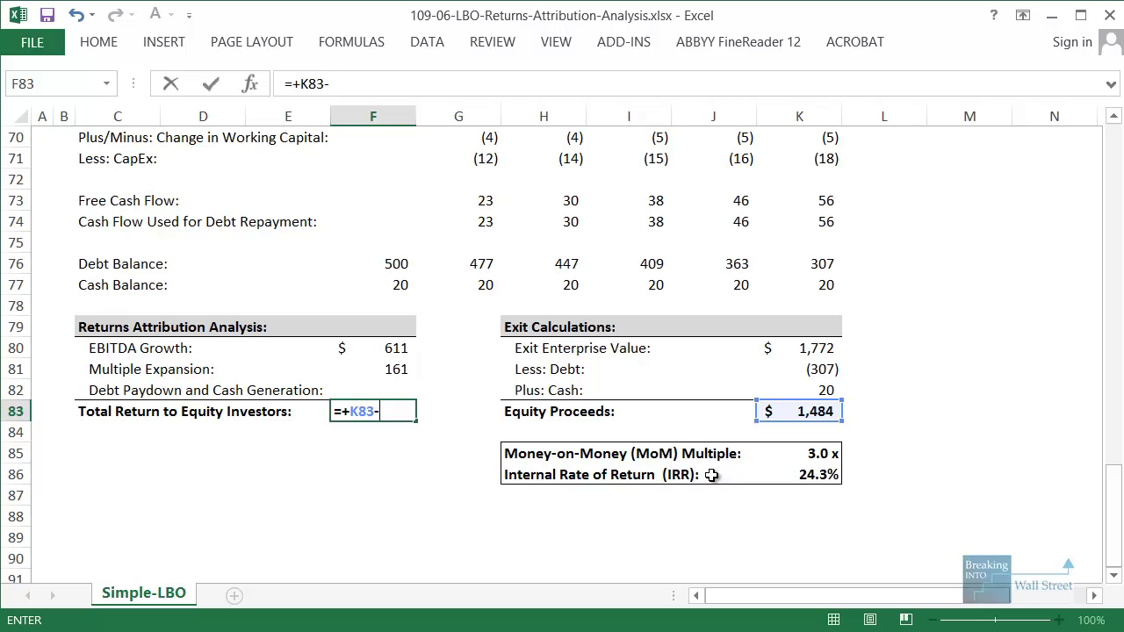
left_click_drag(755, 374, 878, 444)
key("Escape")
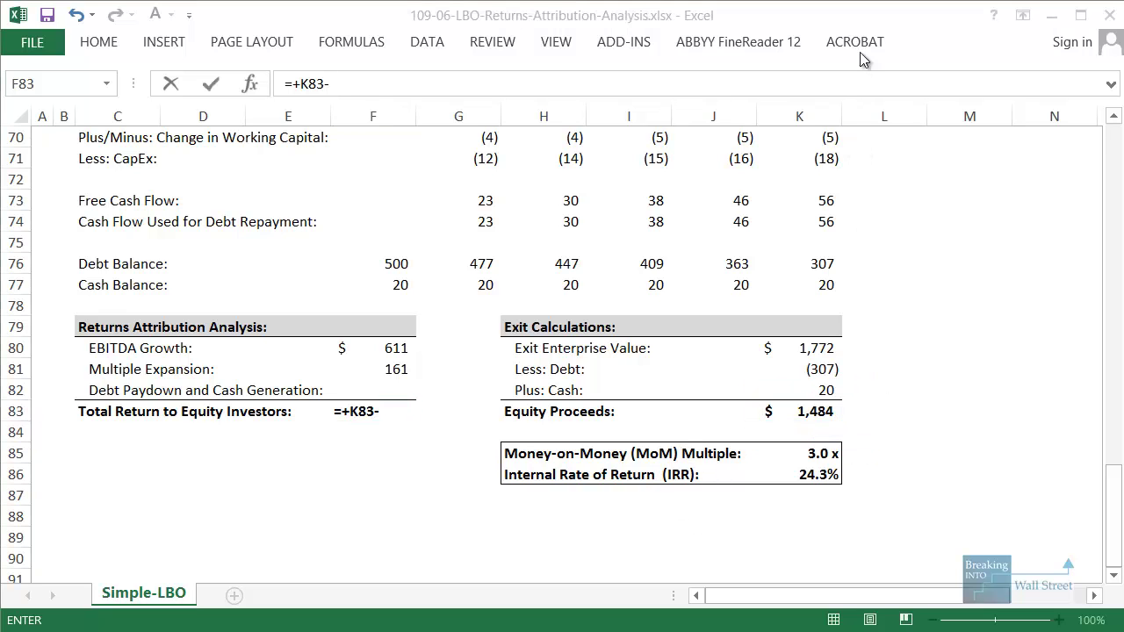
scroll(447, 205, "up", 11)
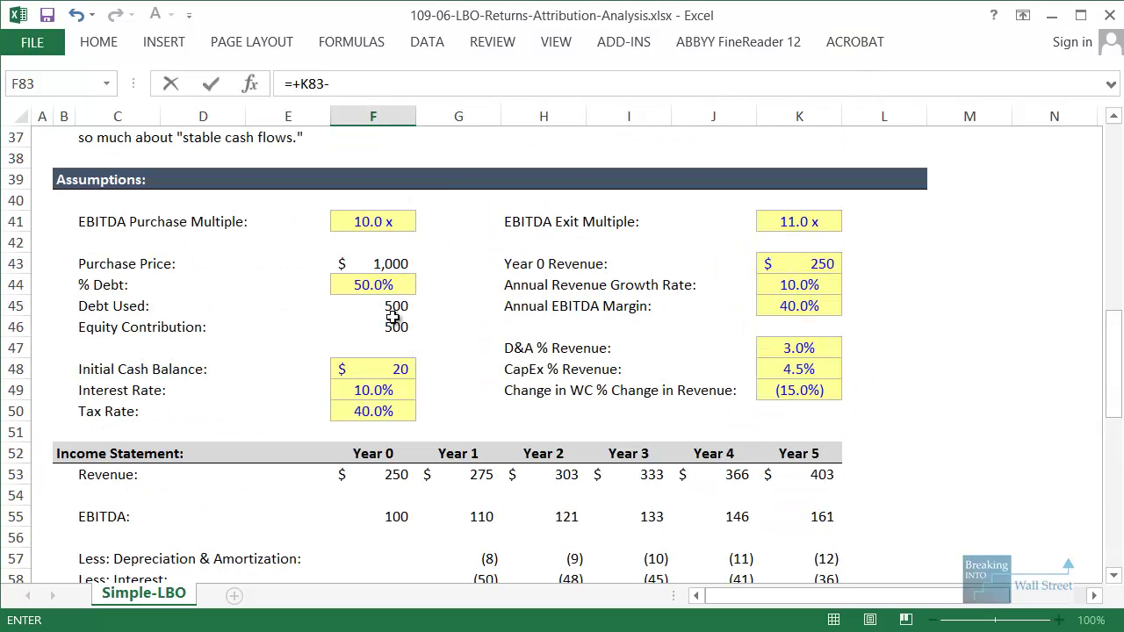
left_click_drag(74, 316, 476, 339)
key("Escape")
left_click(397, 328)
key("Return")
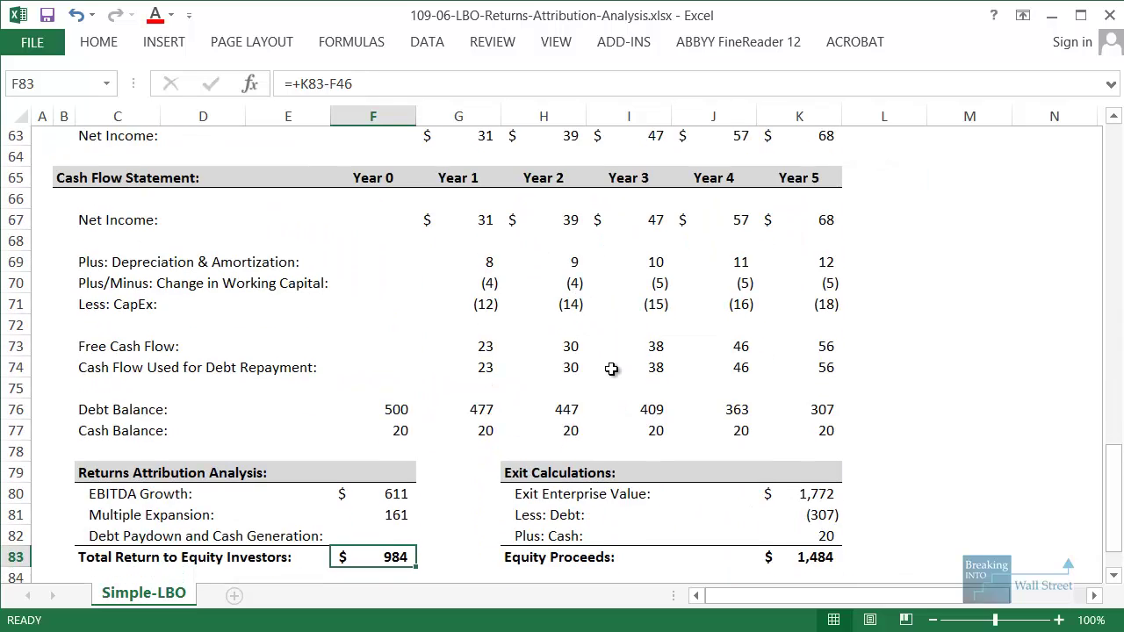
Calculate Debt Paydown and Cash Generation in F82 as the total return less the other two components with =+F83-F80-F81
key("Up")
type("=+")
key("Down")
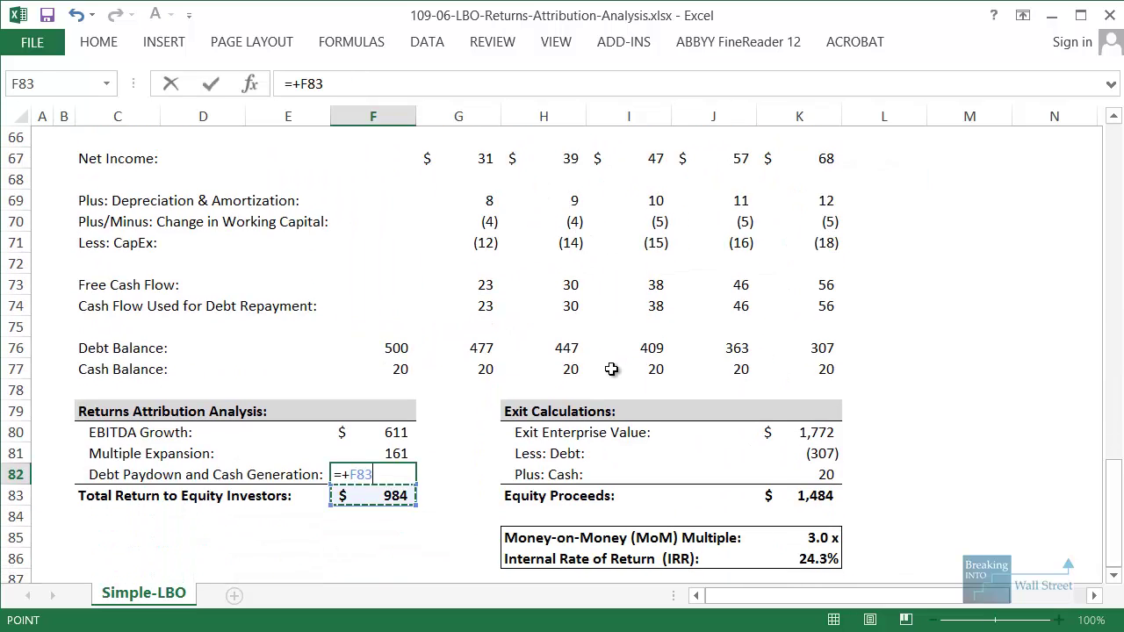
type("-")
key("Up")
key("Up")
type("-")
key("Up")
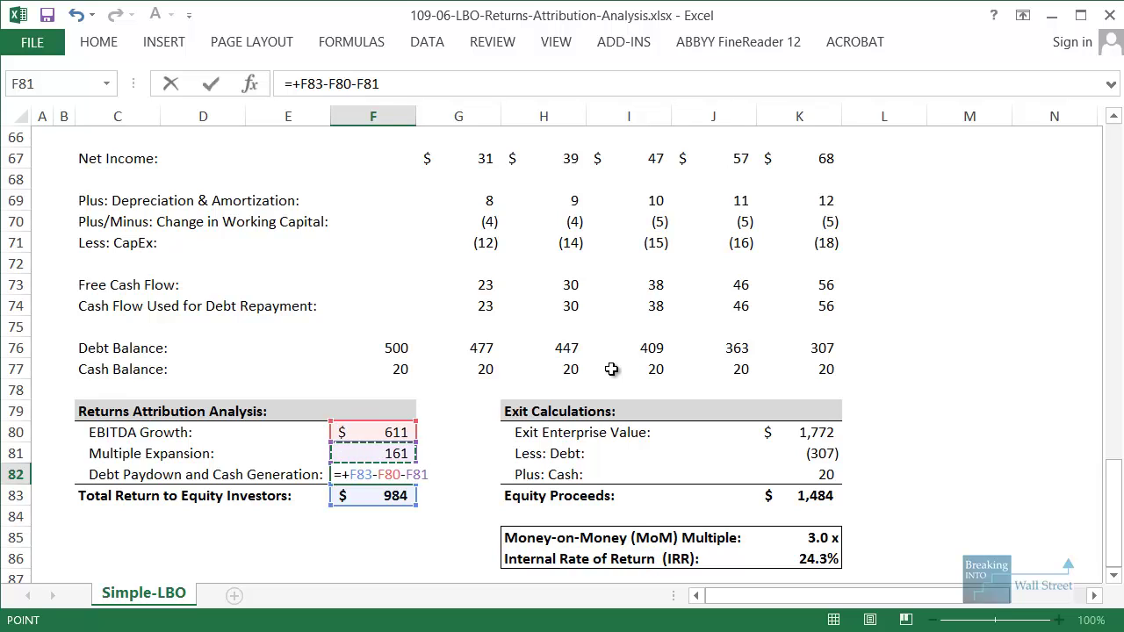
key("ctrl+Return")
Review the completed Returns Attribution Analysis figures in F80:F83
key("Up")
key("Up")
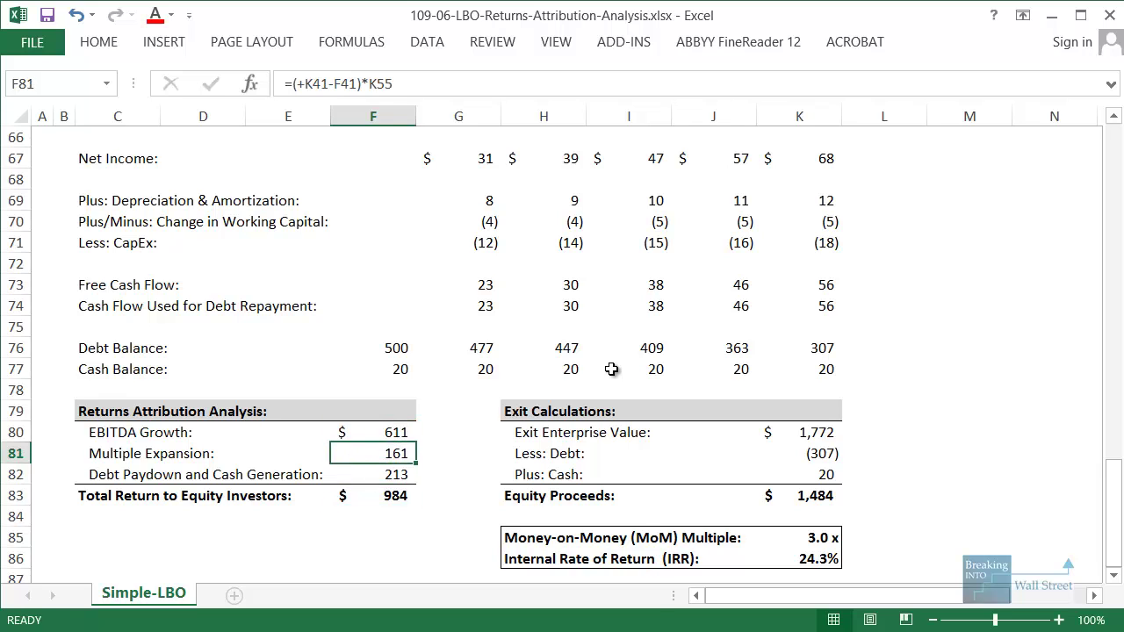
key("shift+Down")
key("shift+Down")
key("shift+Down")
scroll(579, 419, "down", 1)
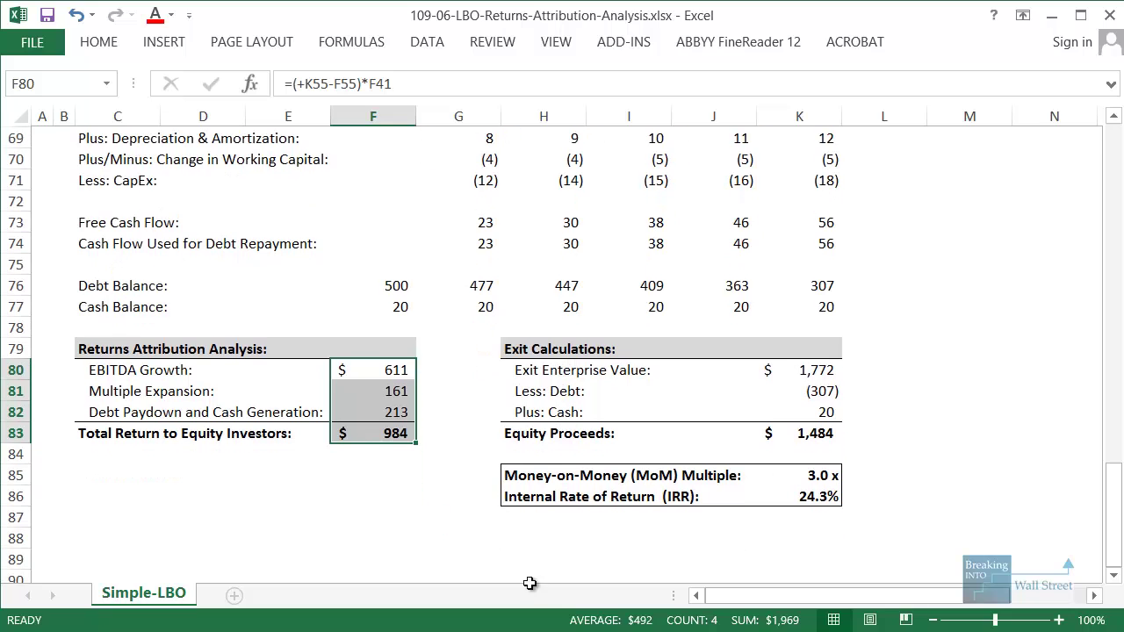
Calculate EBITDA Growth's share of the total return to equity investors in F85 with =+F80/F83
left_click(338, 498)
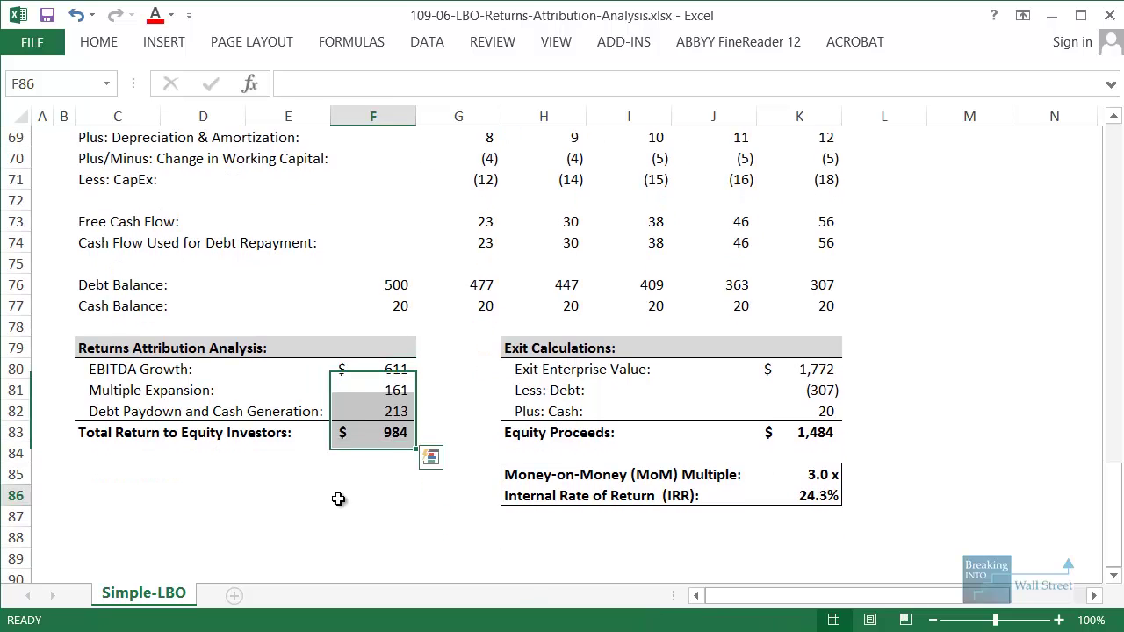
left_click(364, 468)
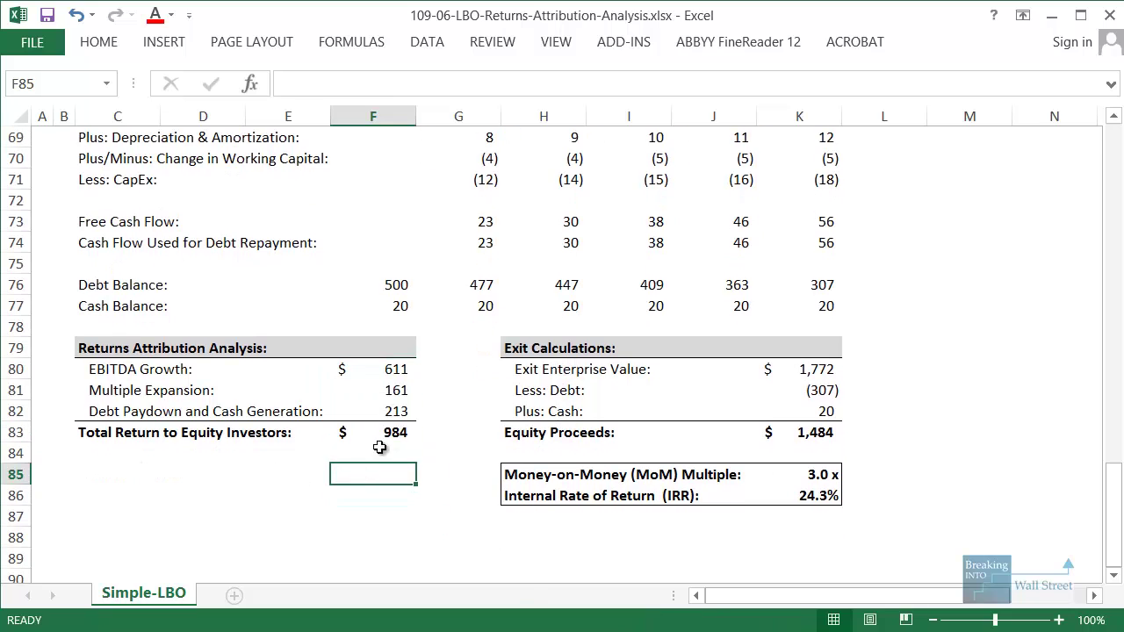
scroll(380, 447, "down", 1)
type("=+")
key("Up")
key("Up")
key("Up")
key("Up")
key("Up")
type("/")
key("Up")
key("Up")
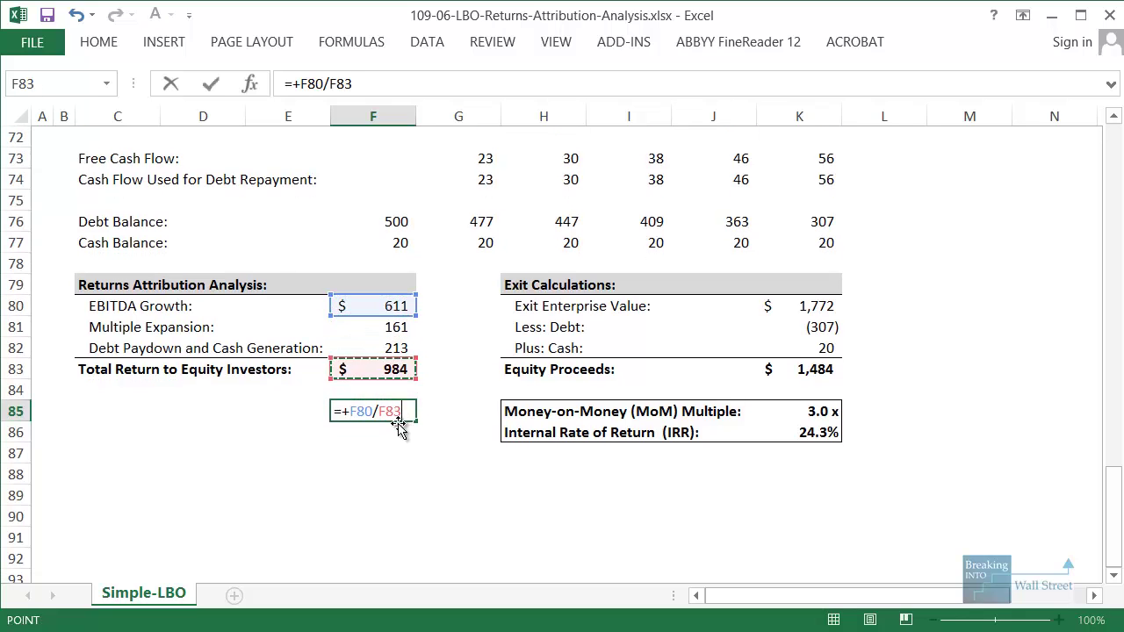
key("ctrl+Return")
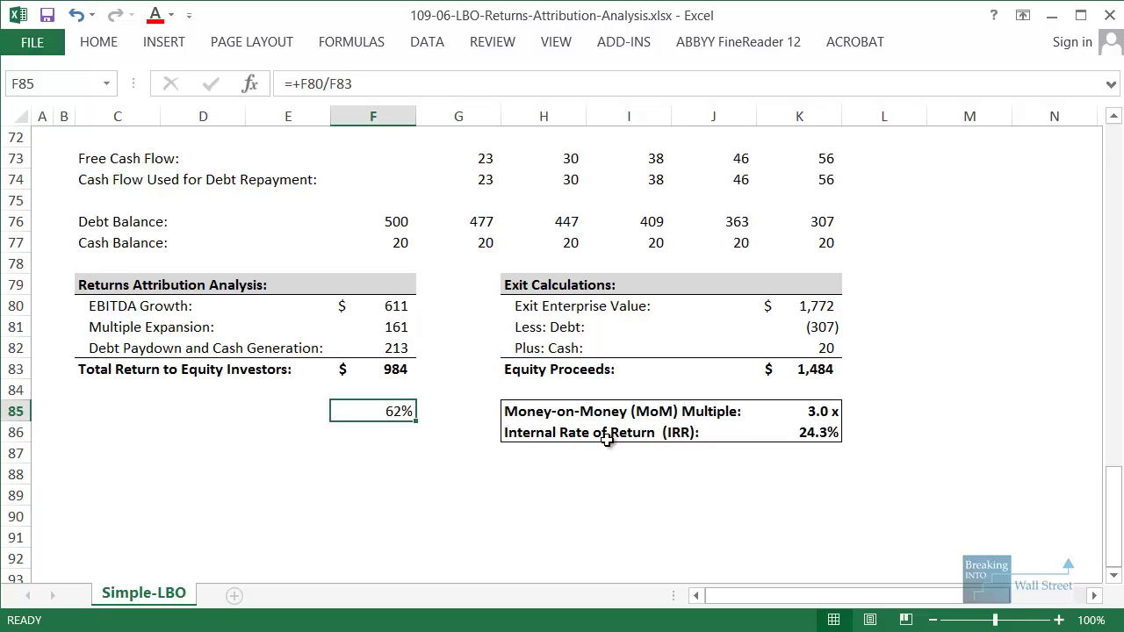
Compare the EBITDA Growth share in F85 with the Debt Paydown and Cash Generation row, and clear F85
left_click_drag(312, 399, 422, 438)
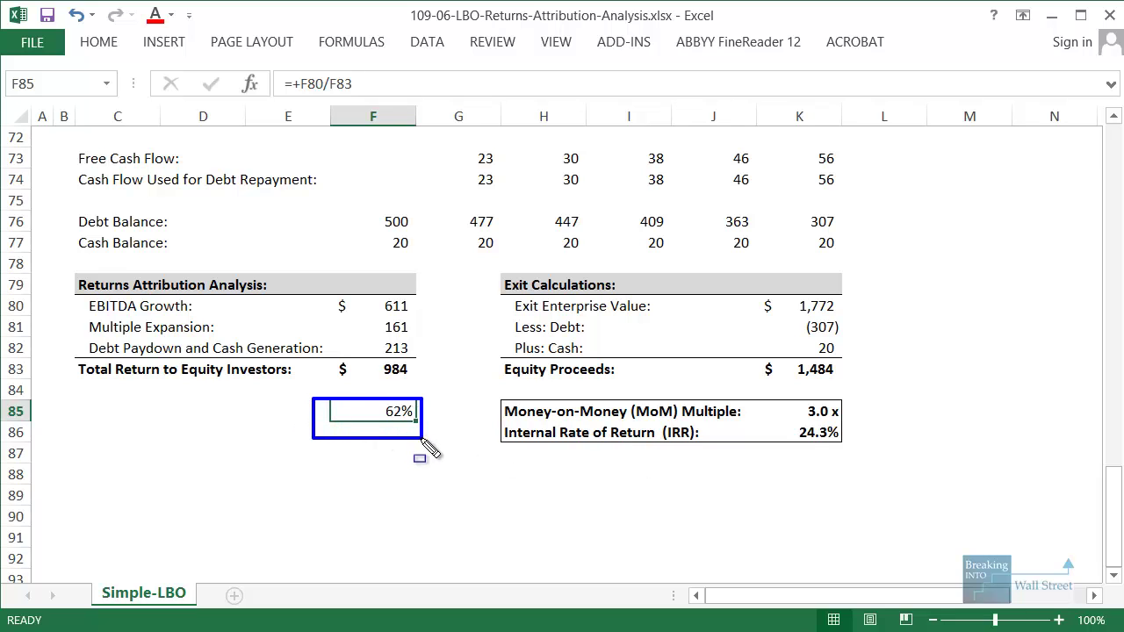
key("Escape")
left_click_drag(401, 326, 375, 344)
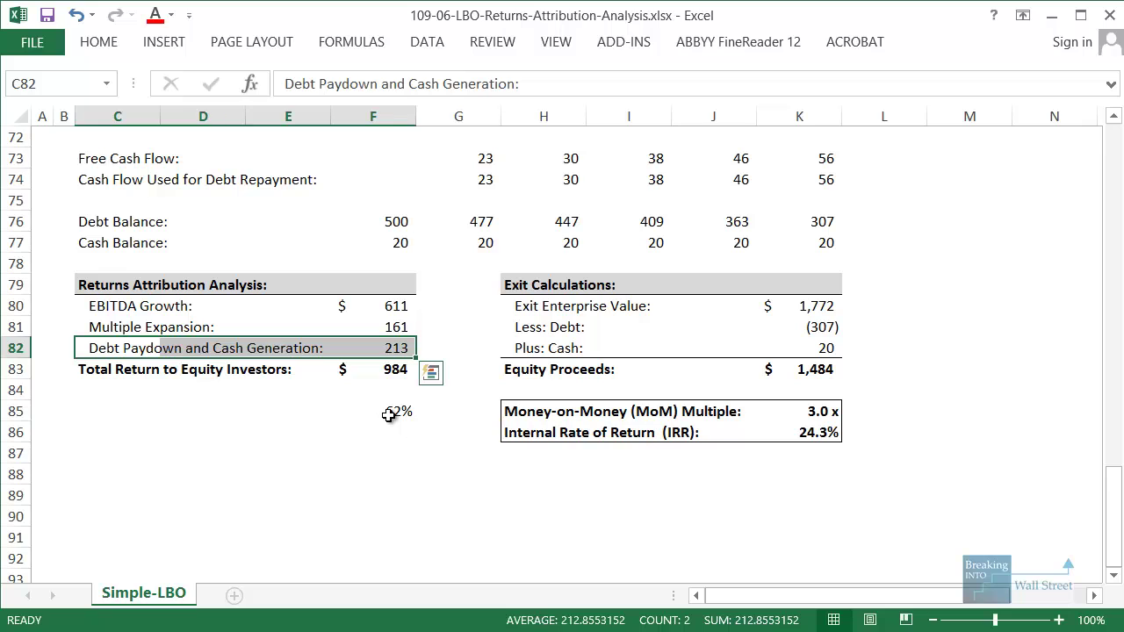
left_click(388, 415)
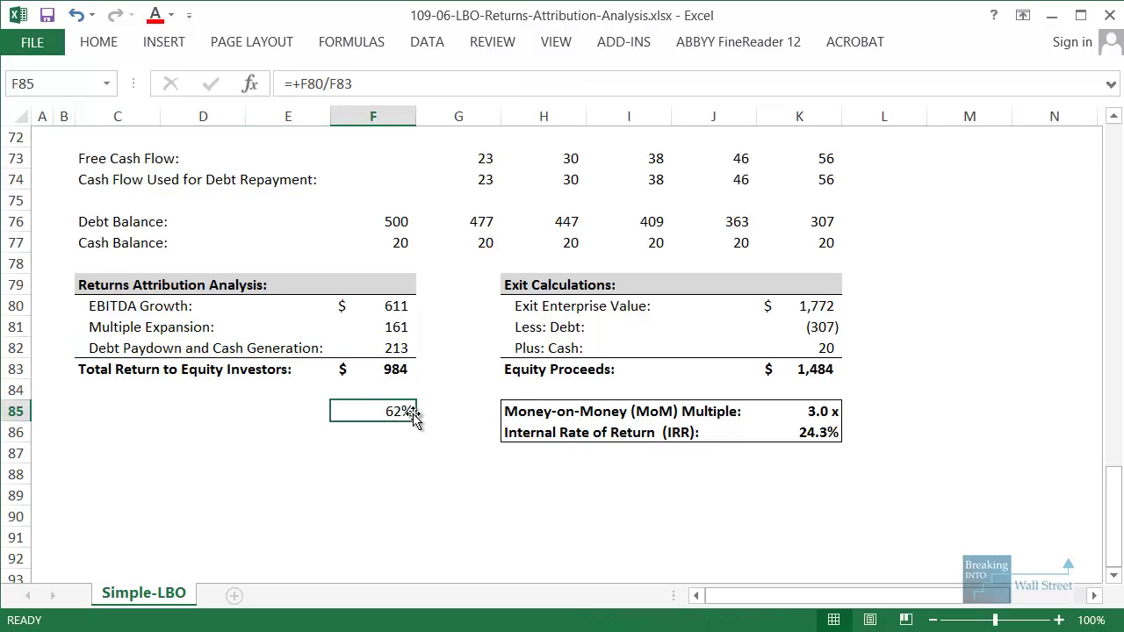
key("Delete")
Examine the Multiple Expansion and Debt Paydown and Cash Generation rows of the Returns Attribution Analysis
key("Up")
key("Up")
key("Up")
key("Up")
key("shift+space")
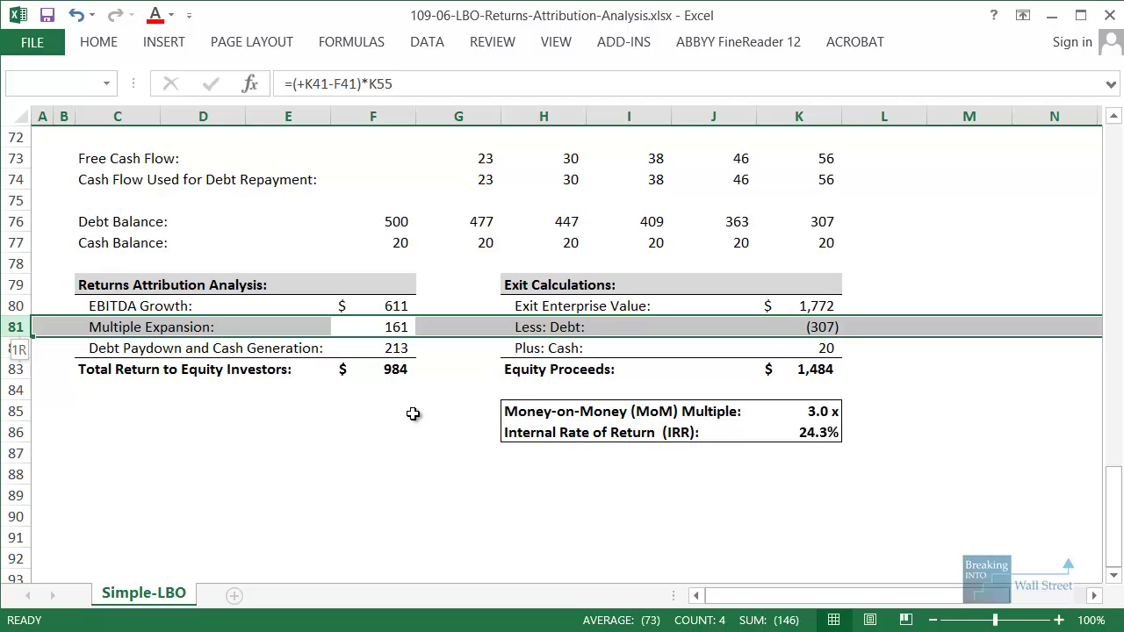
key("Left")
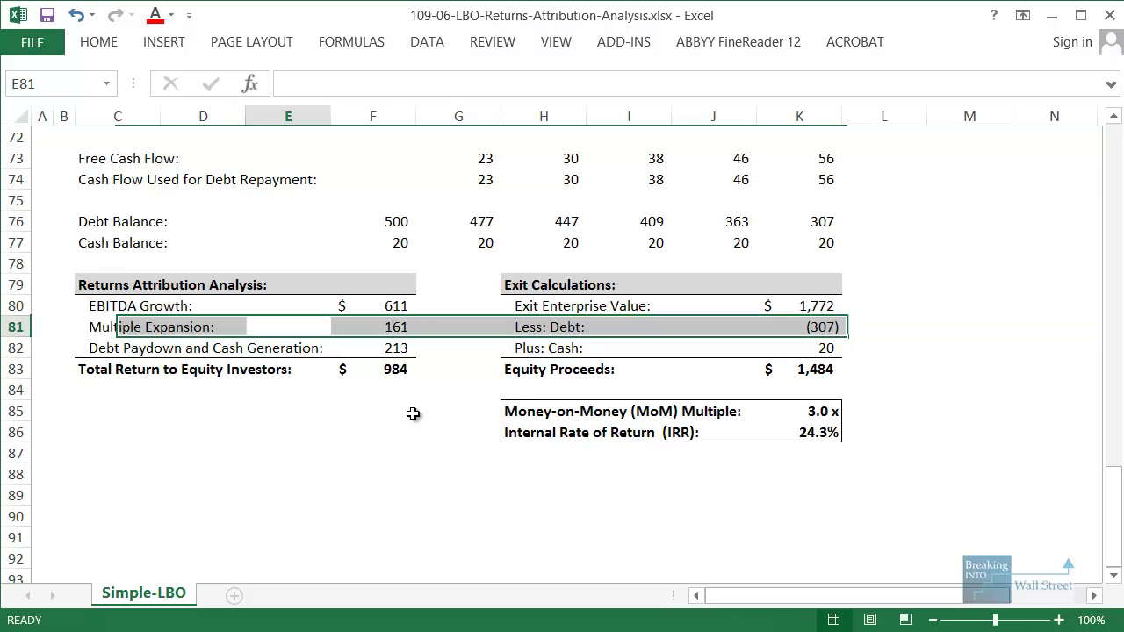
key("Left")
key("Left")
key("shift+Right")
key("shift+Right")
key("shift+Right")
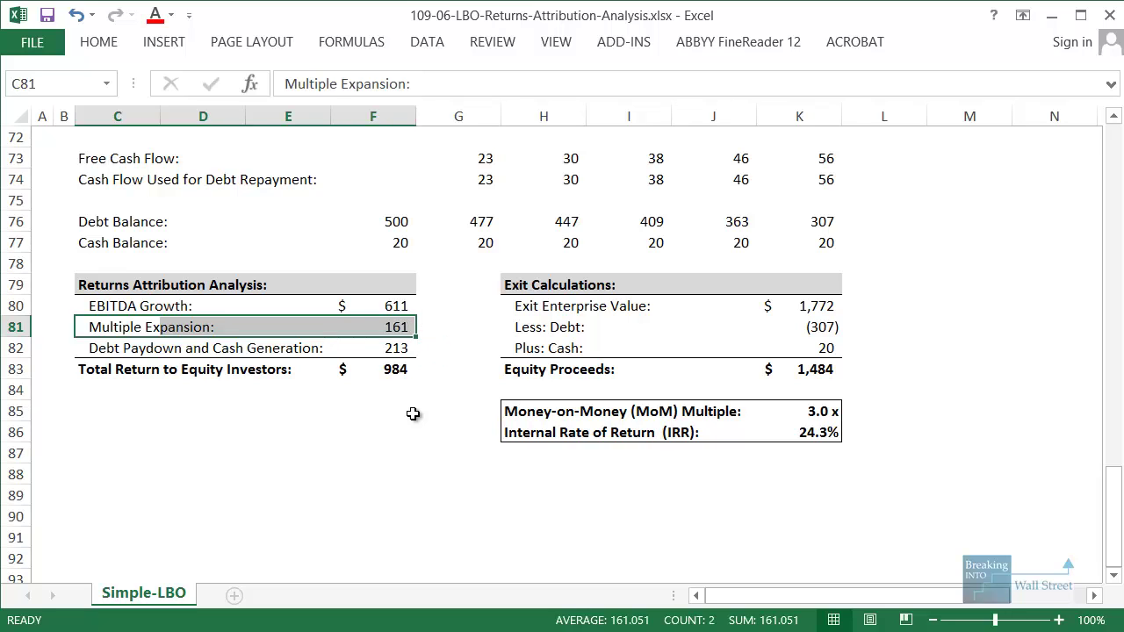
key("Down")
key("shift+Right")
key("shift+Right")
key("shift+Right")
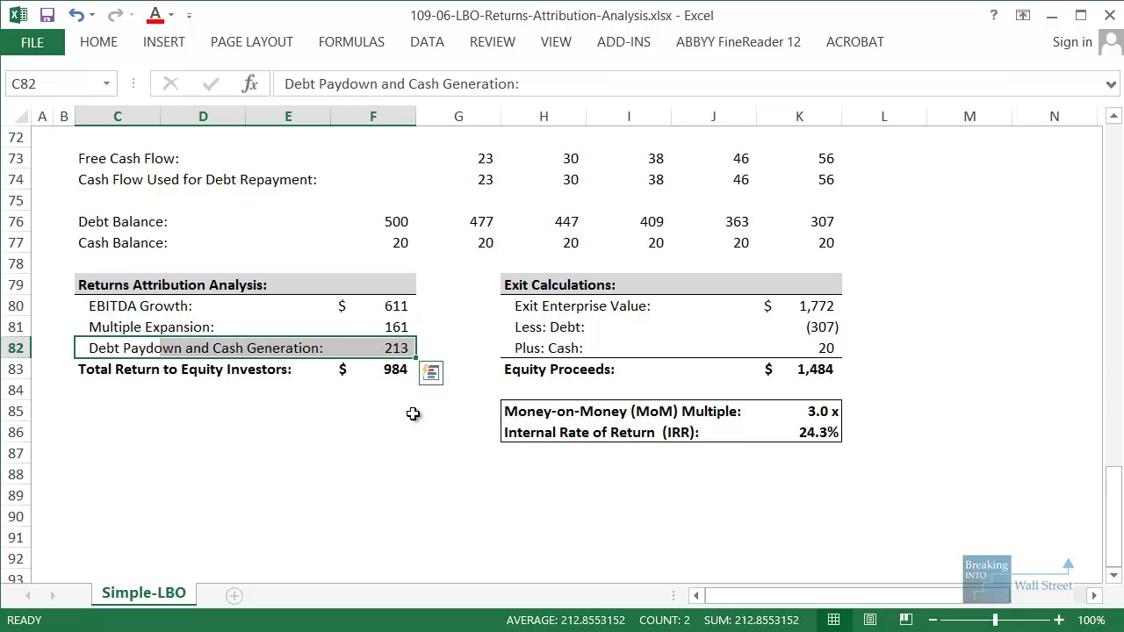
key("Up")
key("shift+Right")
key("shift+Right")
key("shift+Right")
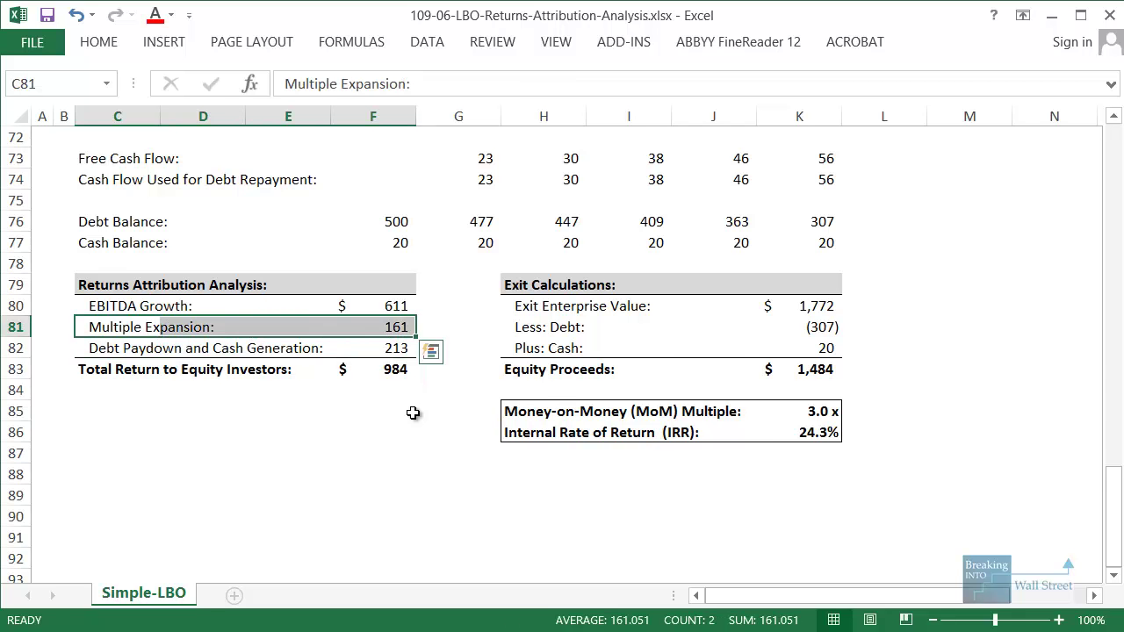
Set the EBITDA Exit Multiple in K41 to 10.0 x
scroll(413, 413, "up", 13)
left_click(795, 307)
key("F2")
key("BackSpace")
type("0")
key("ctrl+Return")
Examine the effect of the new exit multiple on the MoM Multiple, IRR and Returns Attribution Analysis
scroll(884, 354, "down", 6)
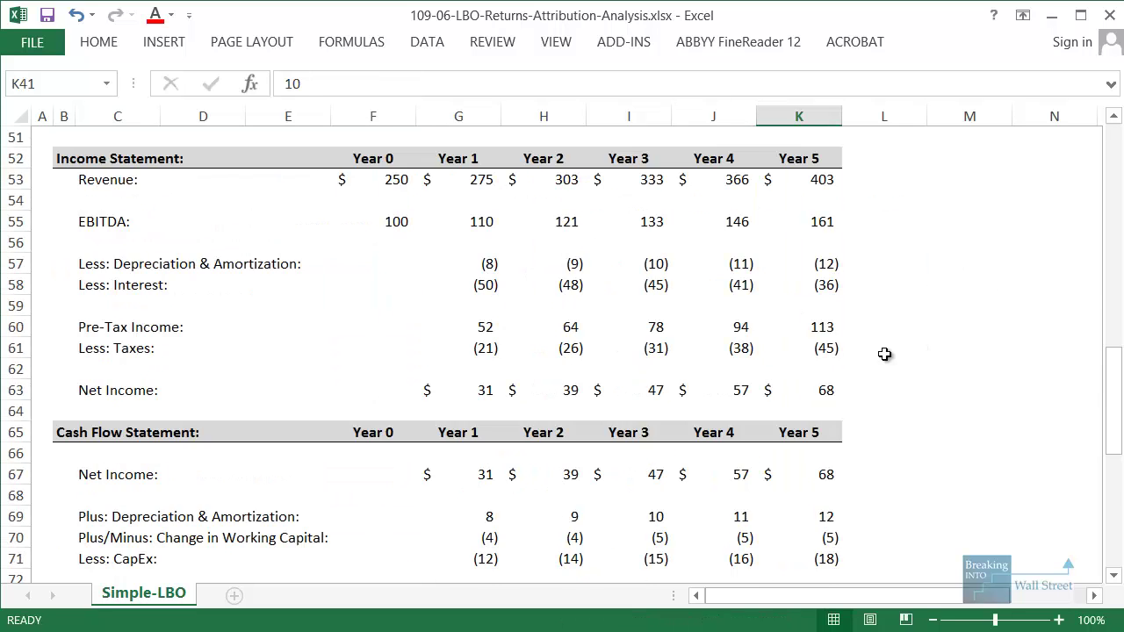
scroll(884, 353, "down", 7)
left_click_drag(493, 390, 901, 453)
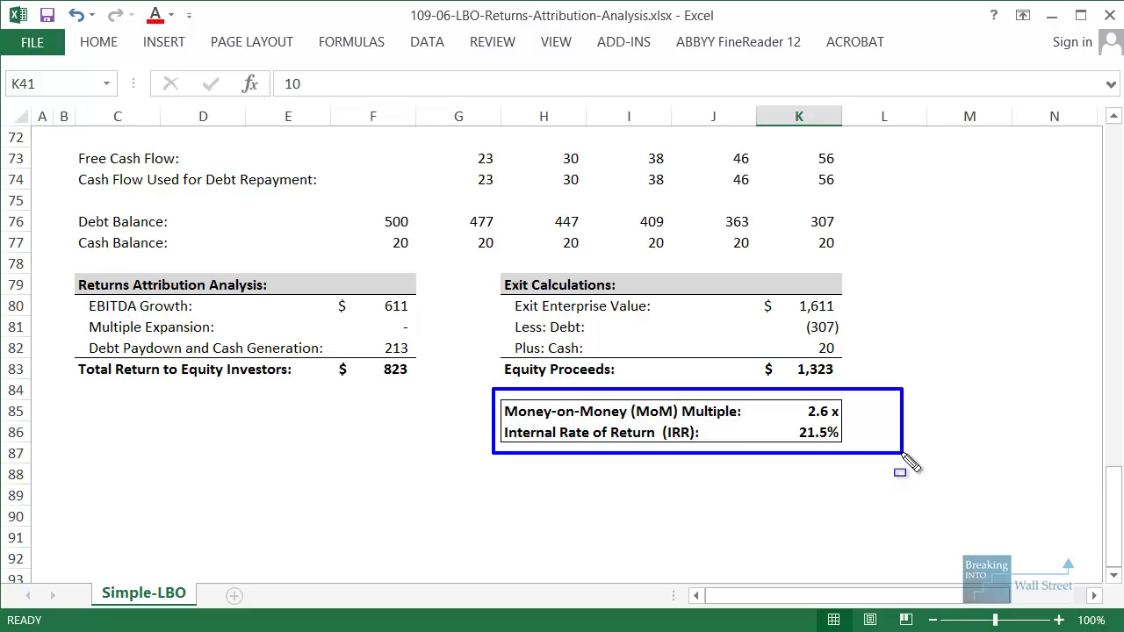
mouse_move(57, 267)
left_mouse_down()
mouse_move(145, 321)
mouse_move(431, 395)
mouse_move(424, 383)
left_mouse_up()
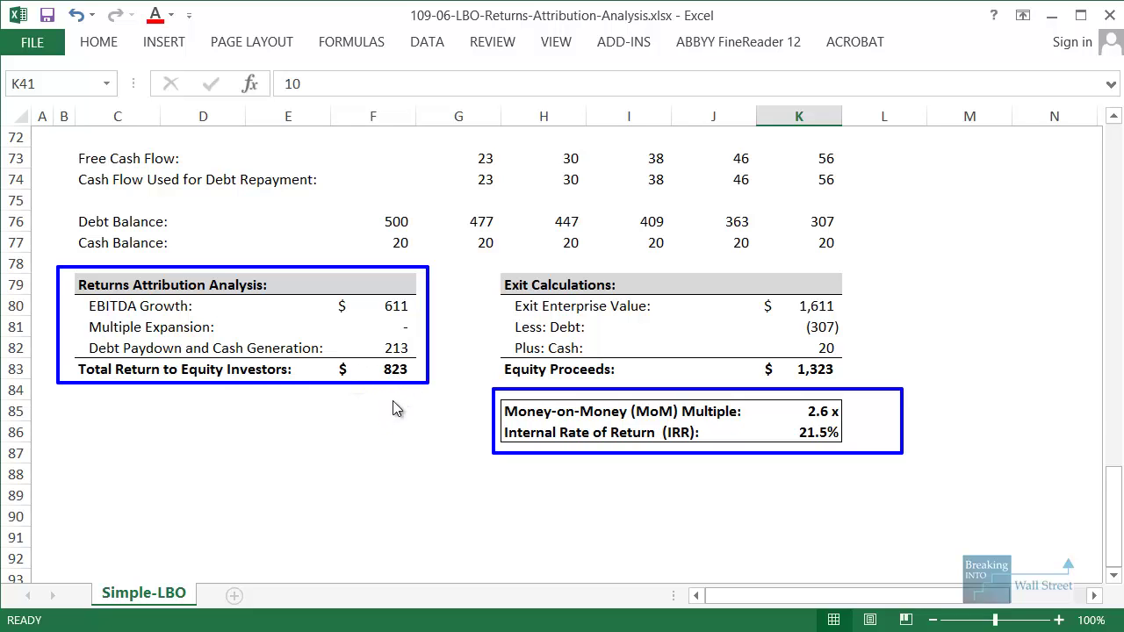
key("Escape")
left_click_drag(96, 279, 416, 392)
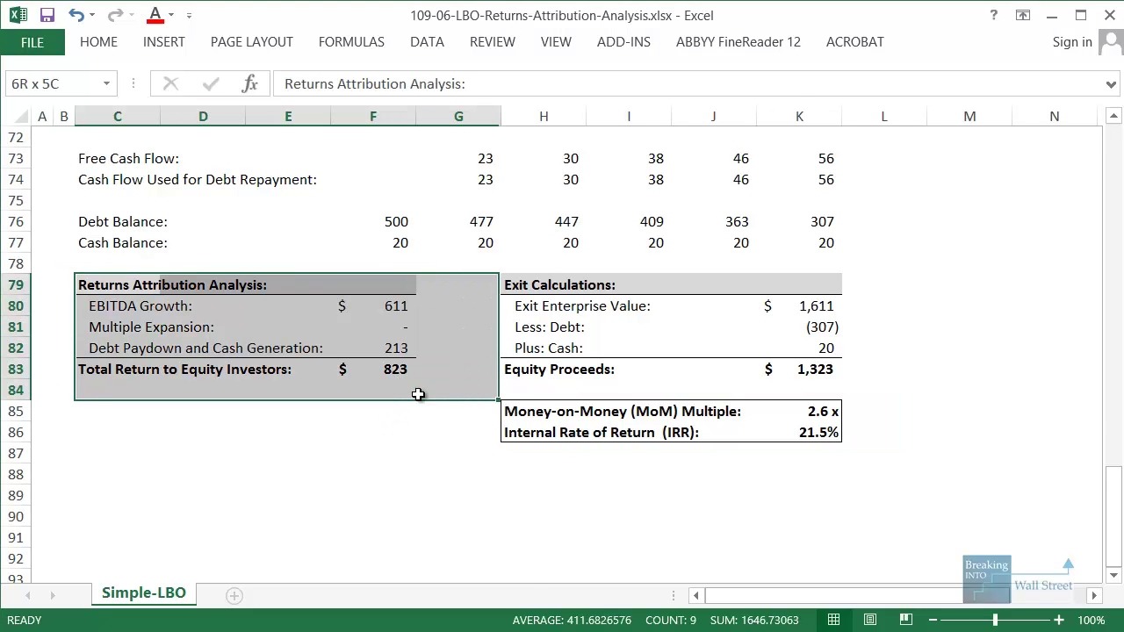
Set the Annual Revenue Growth Rate in K44 to 7.5% and examine the returns attribution, MoM Multiple and IRR
scroll(619, 486, "up", 11)
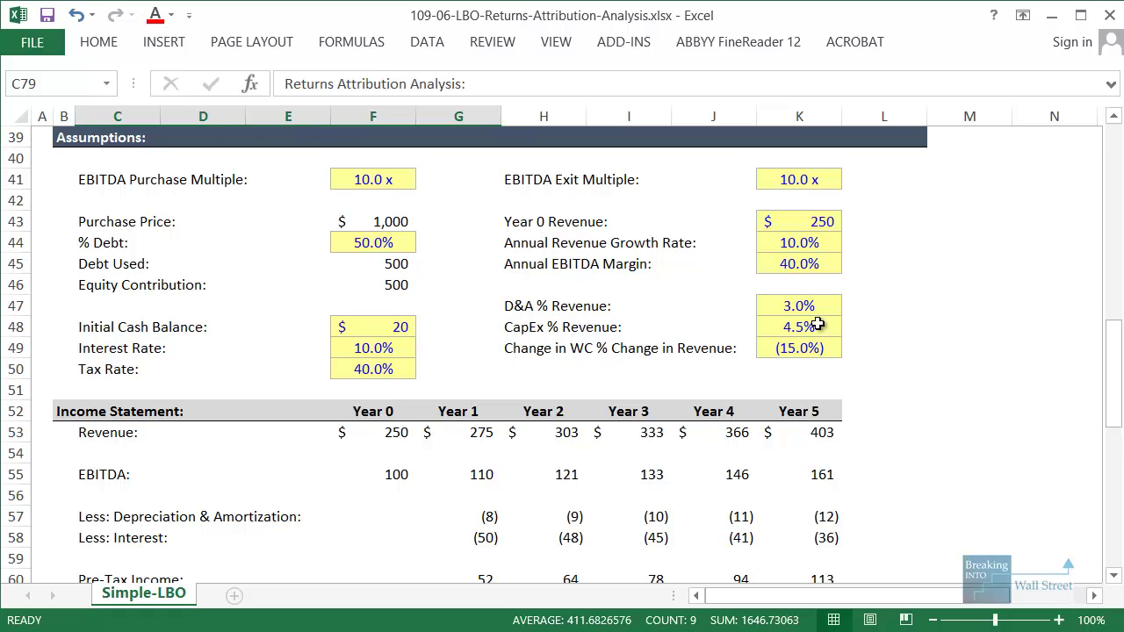
left_click(820, 246)
scroll(893, 308, "down", 1)
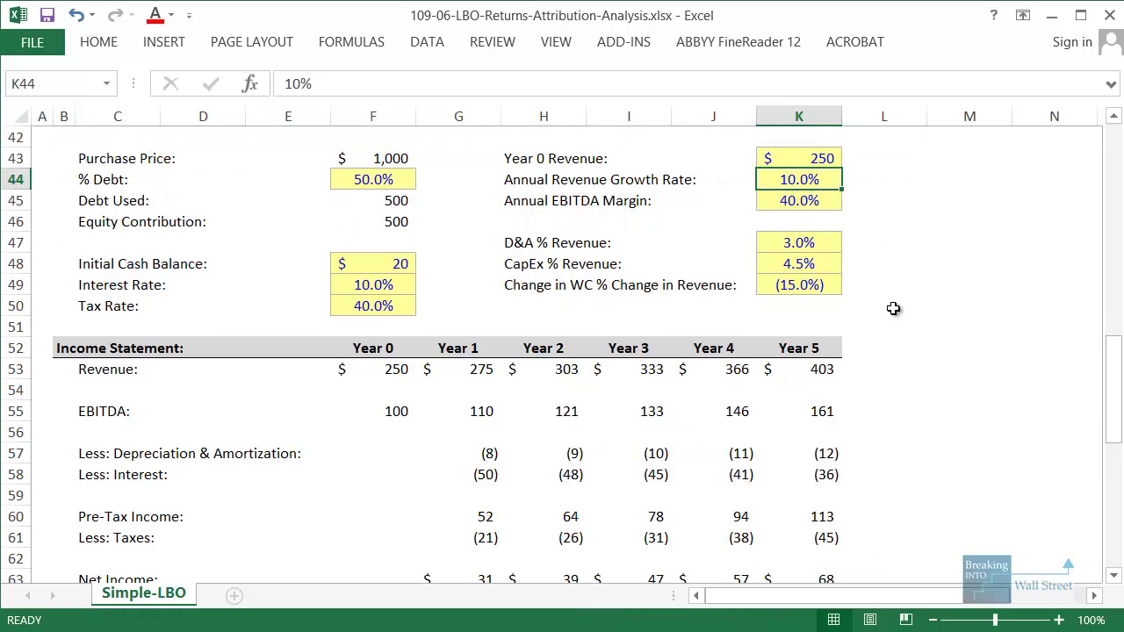
type("7.5")
key("ctrl+Return")
scroll(439, 447, "down", 8)
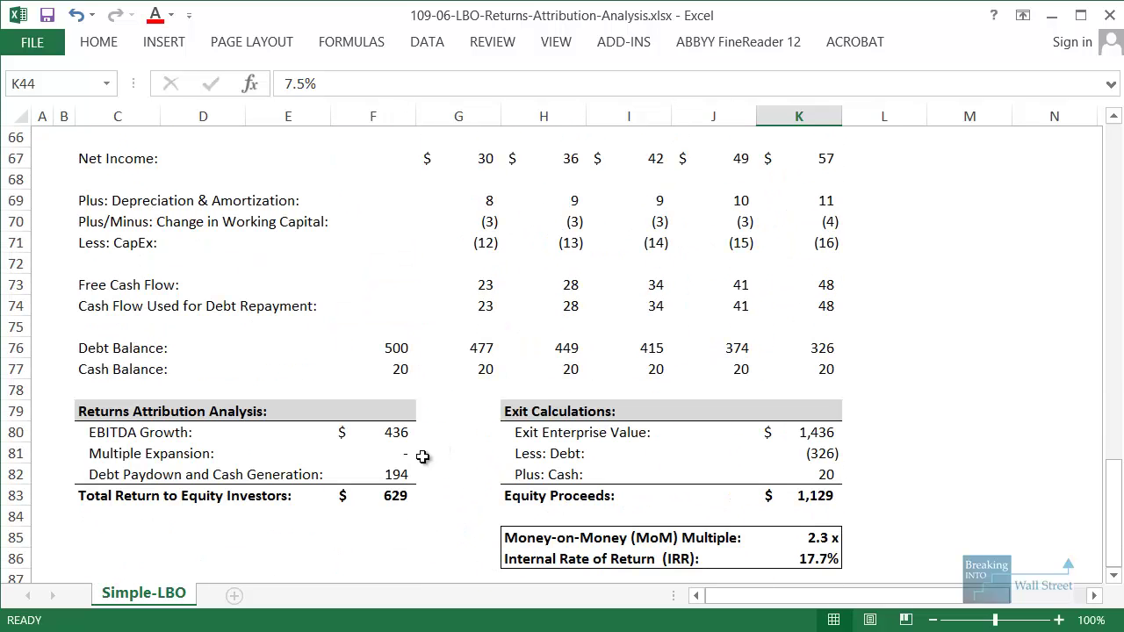
mouse_move(65, 392)
left_mouse_down()
mouse_move(421, 511)
mouse_move(818, 573)
mouse_move(911, 574)
left_mouse_up()
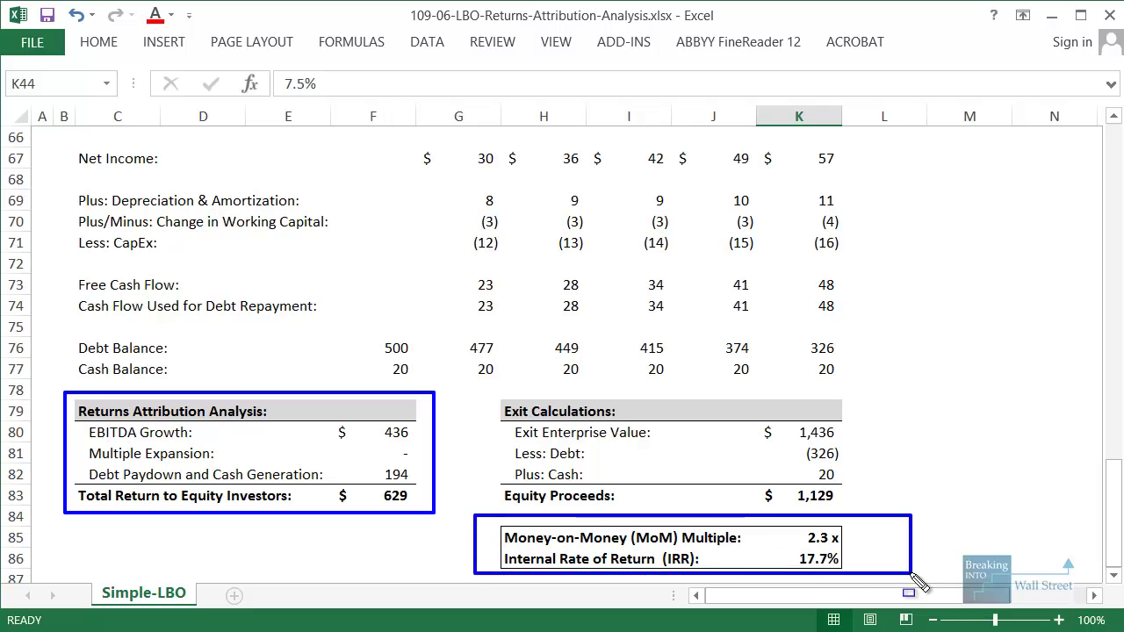
Set the % Debt assumption in F44 to 65%
key("Escape")
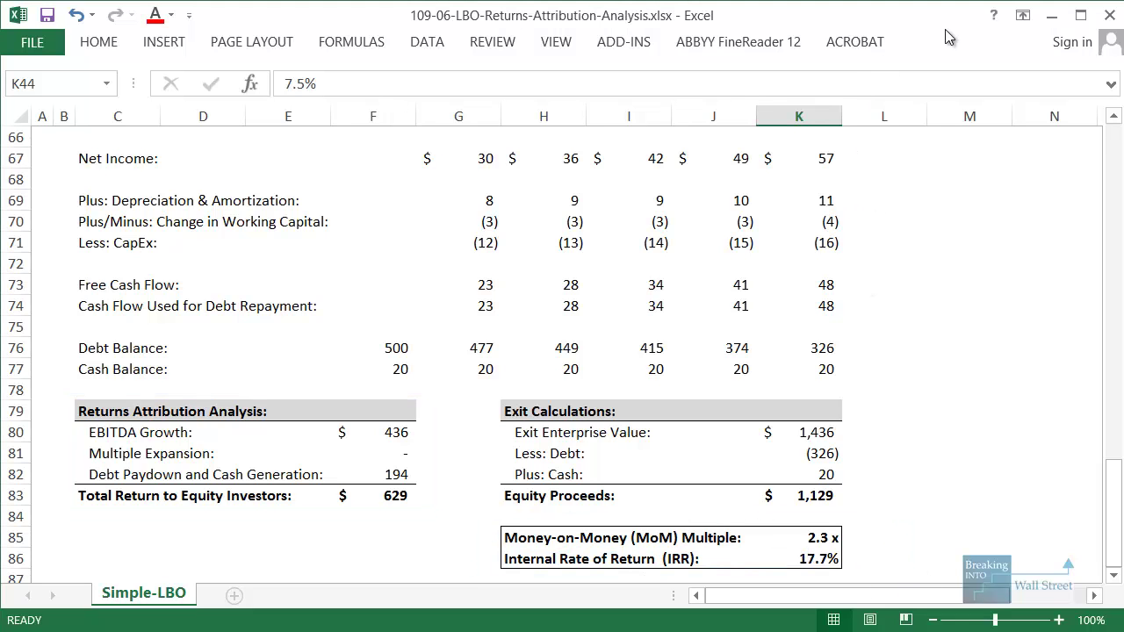
scroll(814, 236, "up", 8)
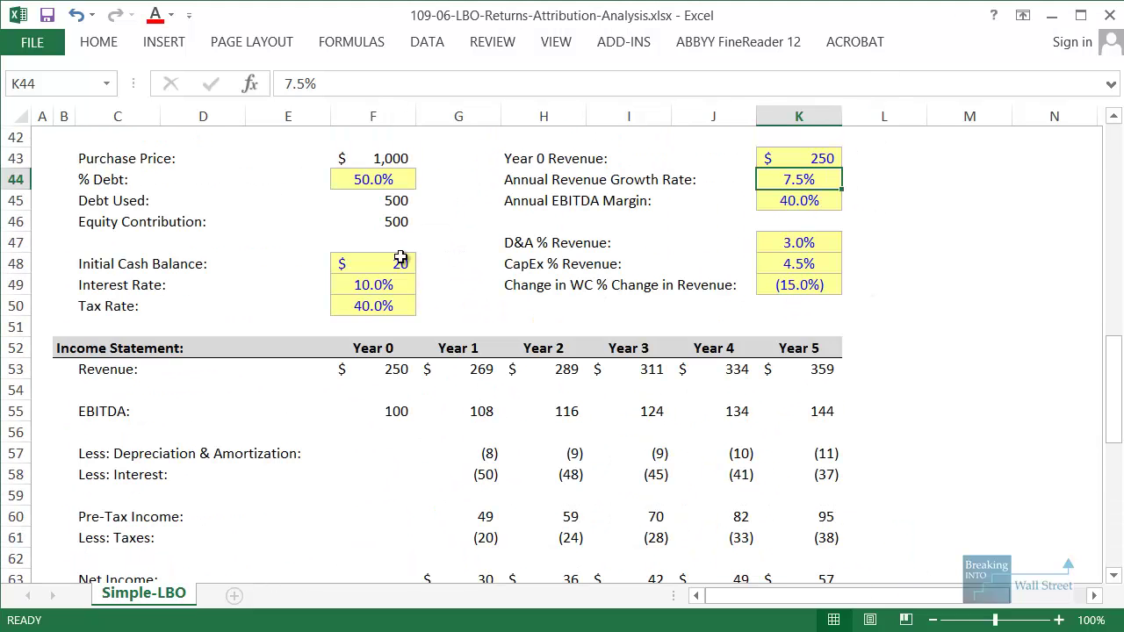
left_click(387, 178)
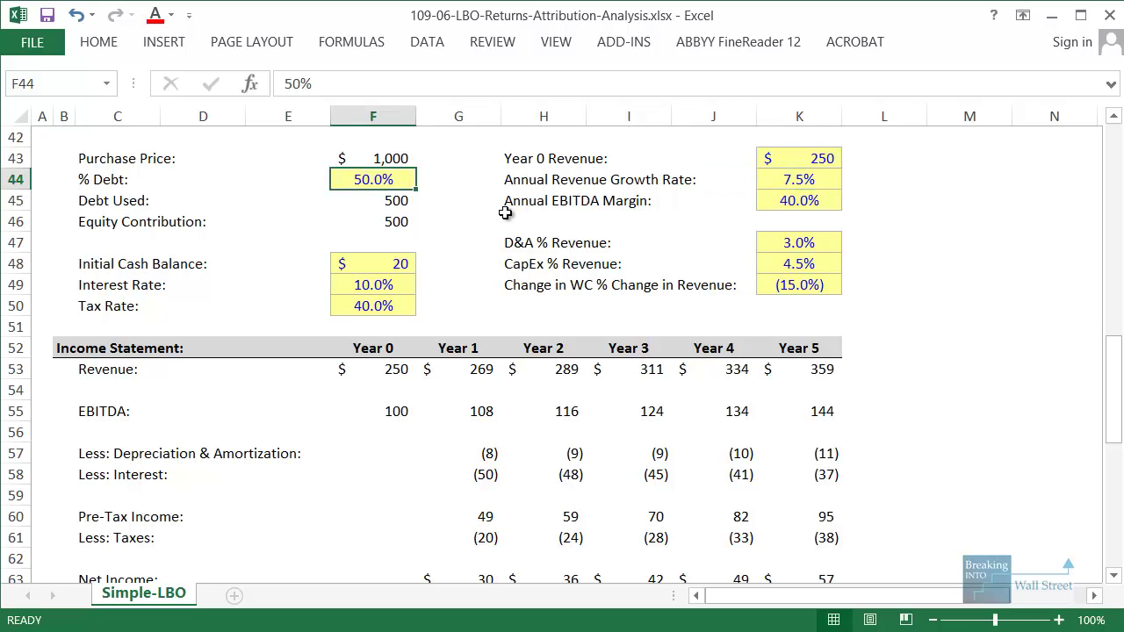
type("60")
key("ctrl+Return")
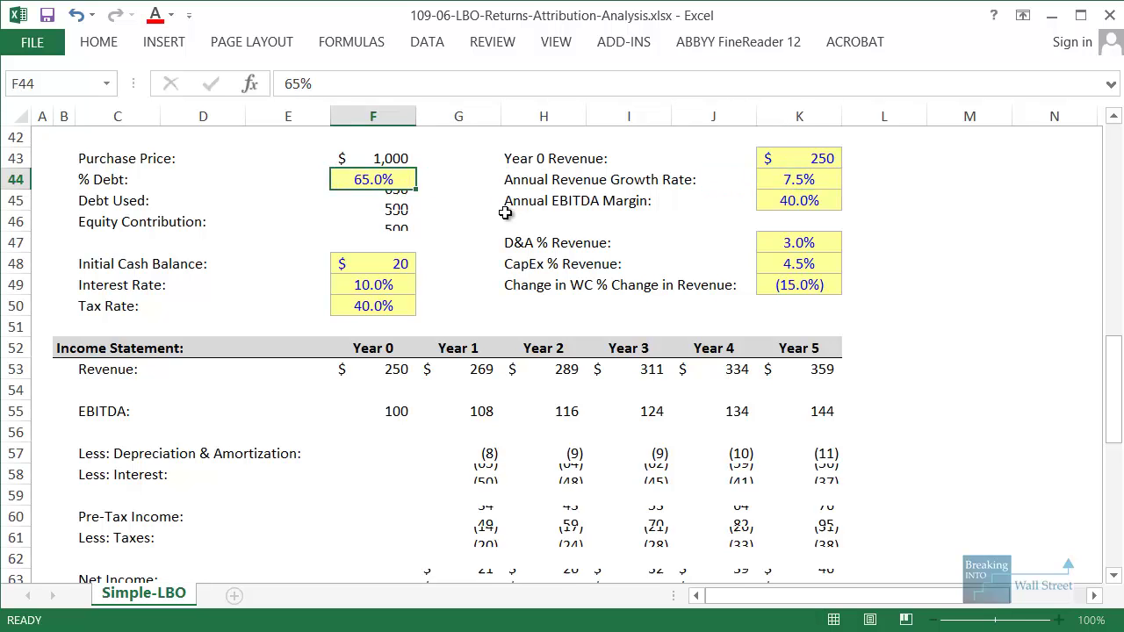
Examine the effect of the new debt percentage on the MoM Multiple, IRR and Debt Paydown and Cash Generation row
scroll(323, 318, "down", 8)
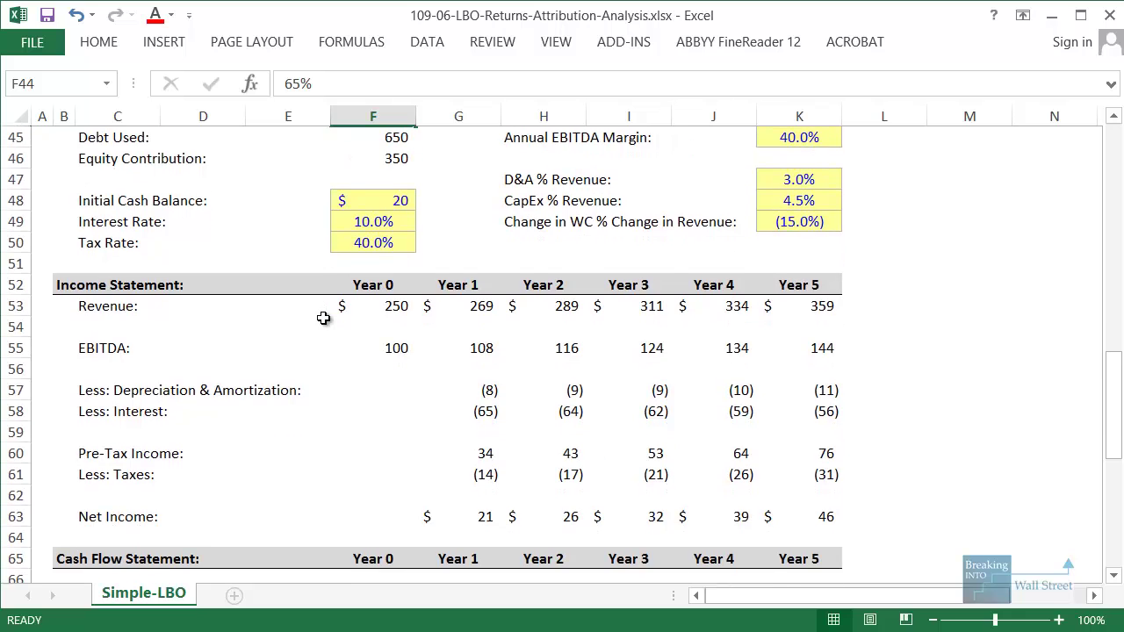
scroll(344, 309, "down", 1)
mouse_move(480, 448)
left_mouse_down()
mouse_move(823, 534)
mouse_move(870, 530)
left_mouse_up()
left_click_drag(63, 332, 463, 461)
left_click_drag(359, 396, 433, 422)
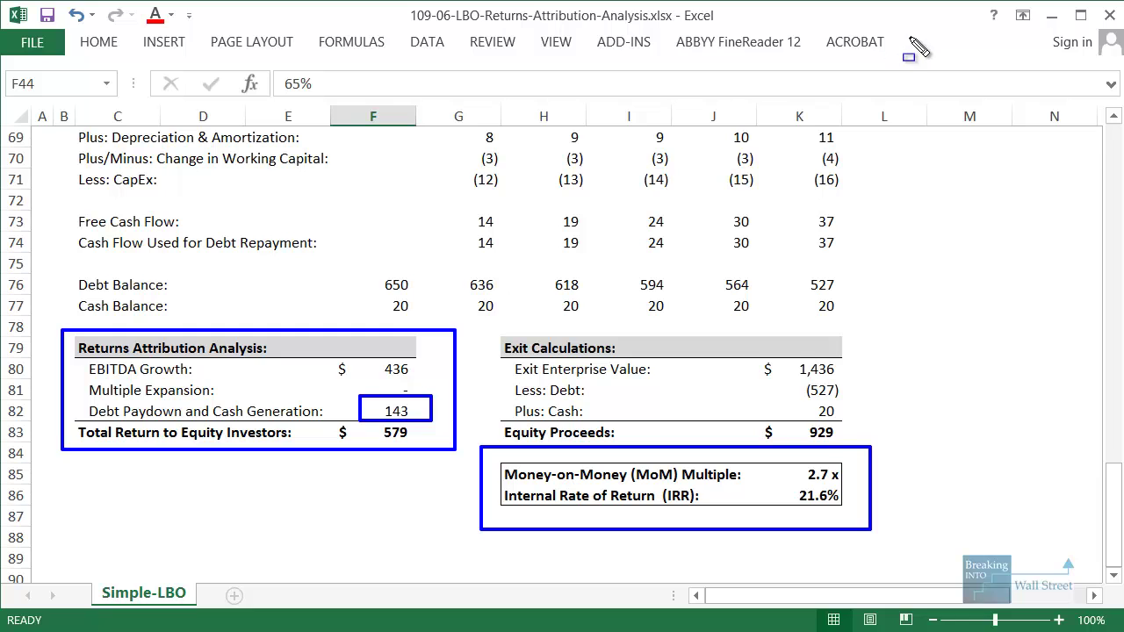
key("Escape")
left_click(527, 411)
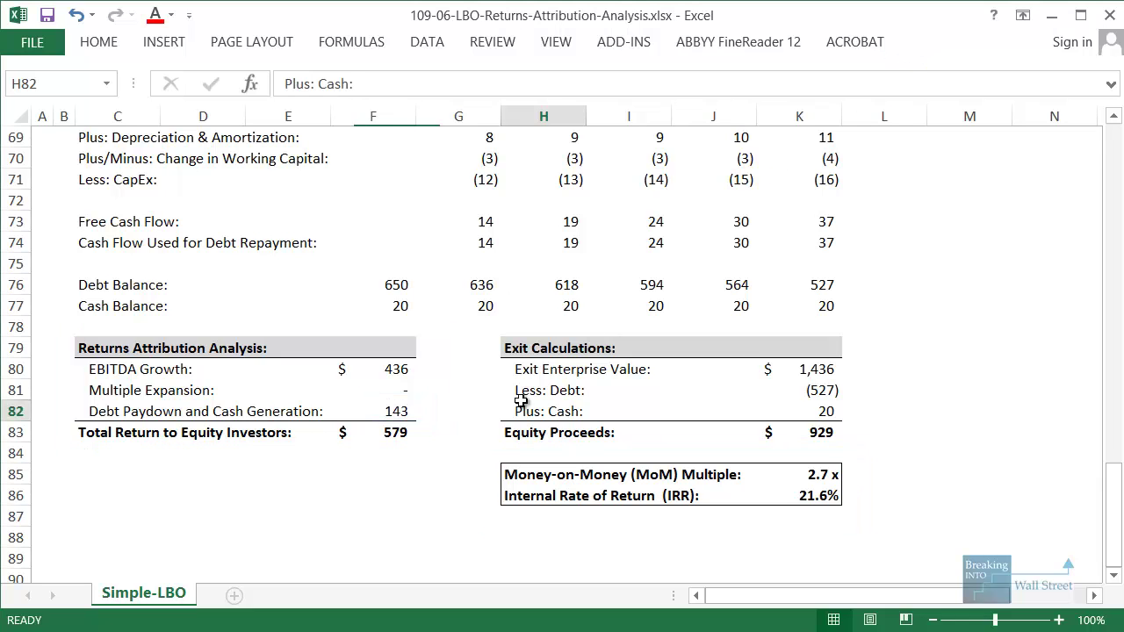
Review the returns attribution and exit calculations block, focusing on the EBITDA Growth and Debt Paydown and Cash Generation rows
left_click_drag(87, 345, 792, 492)
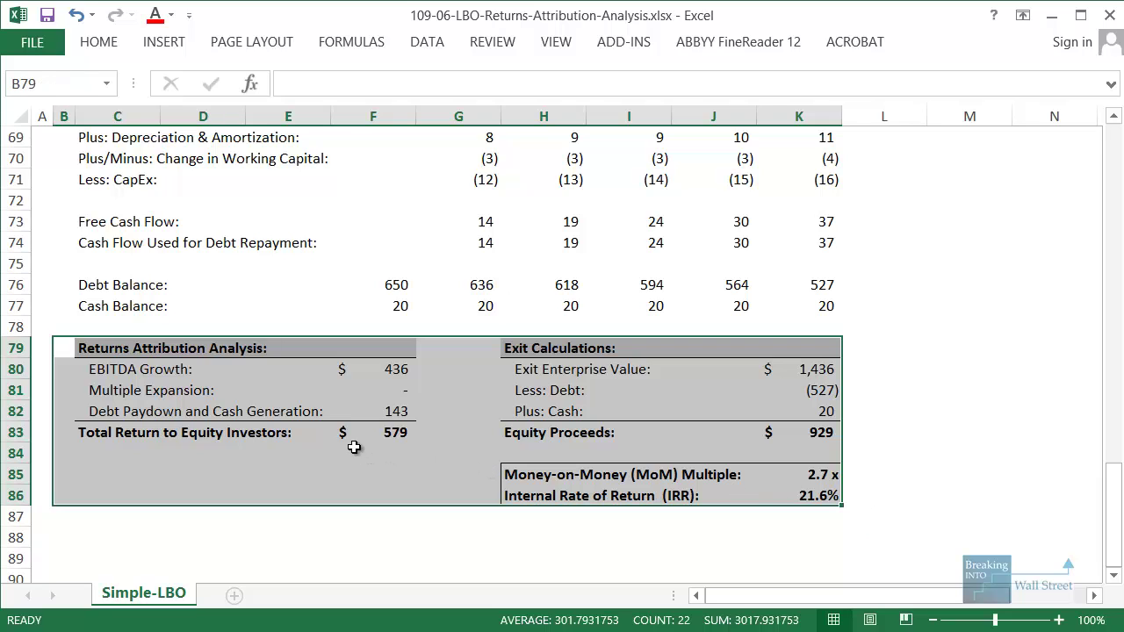
left_click_drag(441, 469, 390, 379)
left_click_drag(68, 359, 450, 382)
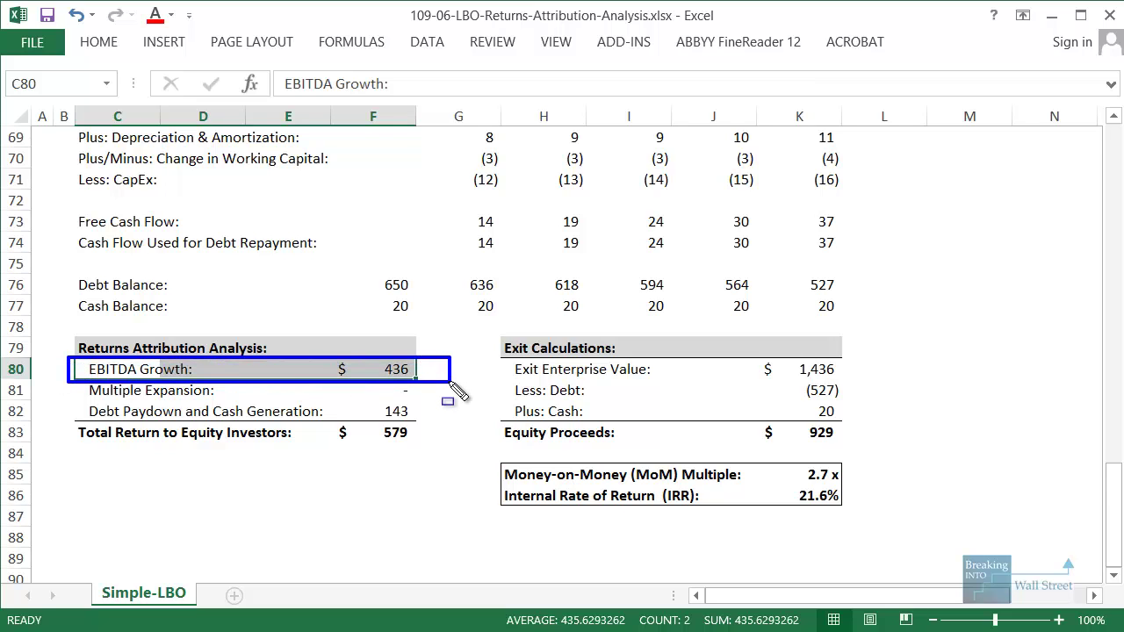
mouse_move(67, 402)
left_mouse_down()
mouse_move(386, 439)
mouse_move(418, 427)
left_mouse_up()
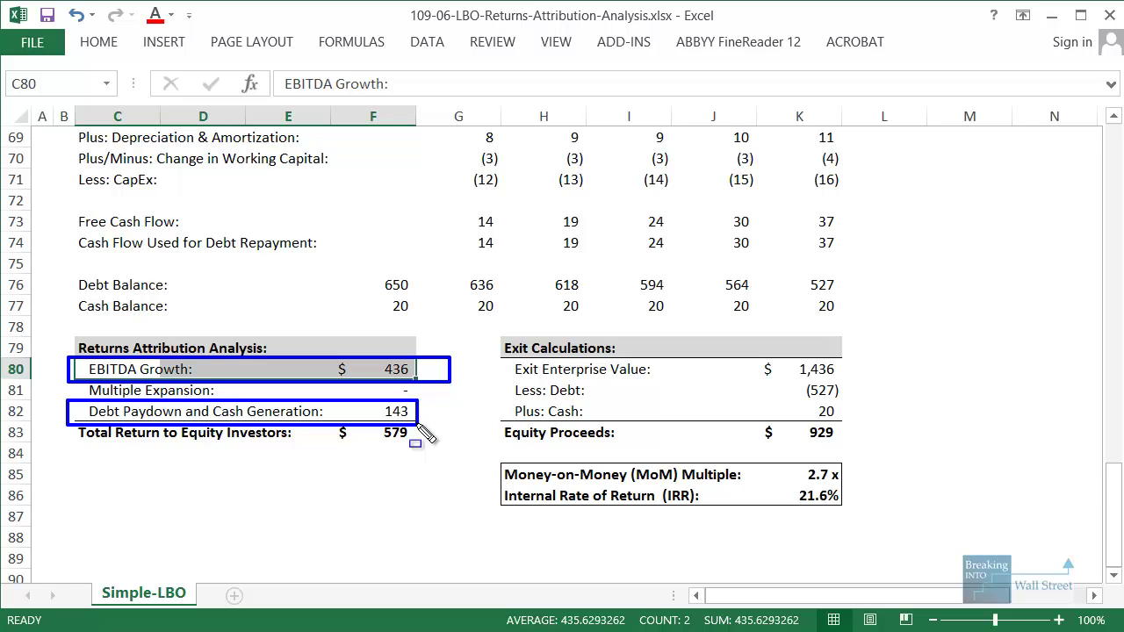
key("Escape")
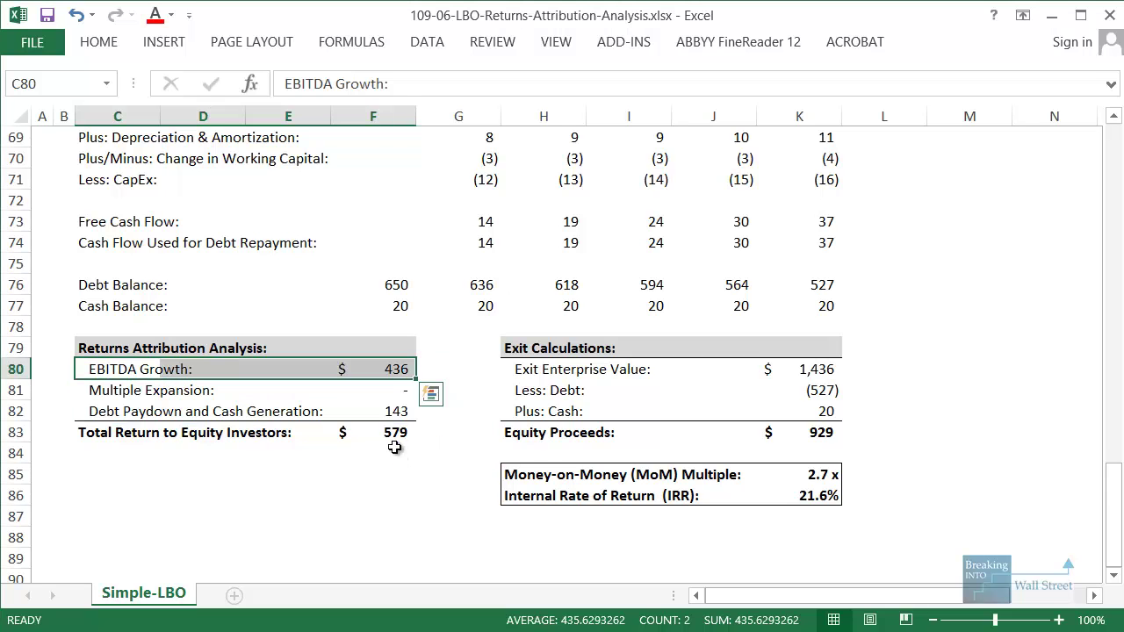
Return to the interview question notes near the sheet's start and read the row 14 note on explaining why an LBO works
scroll(394, 448, "up", 1)
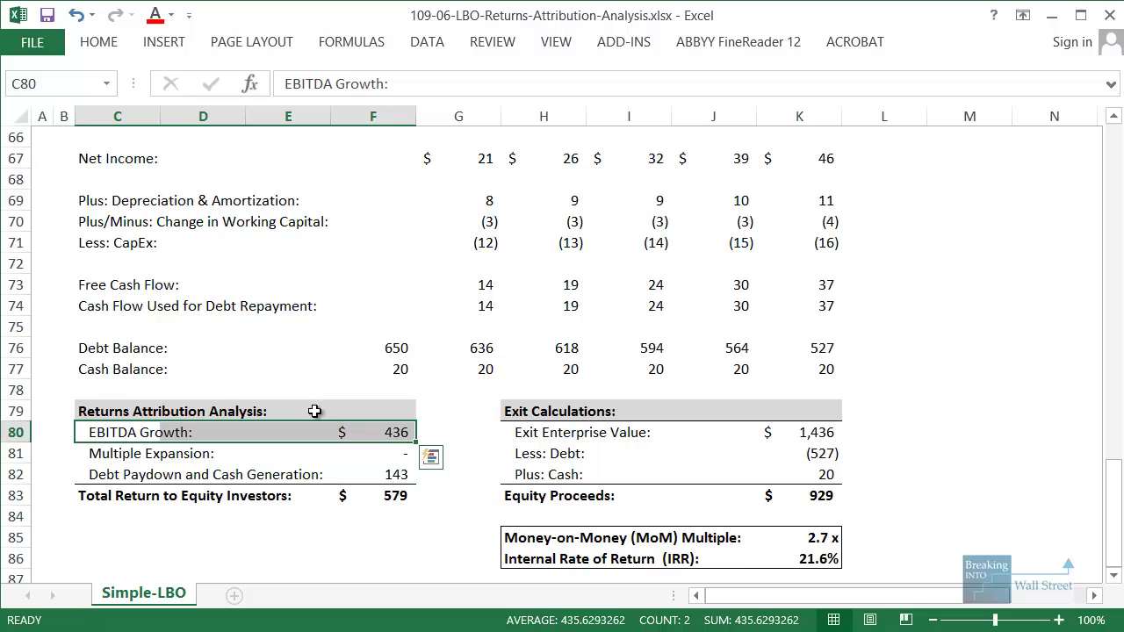
scroll(314, 411, "up", 20)
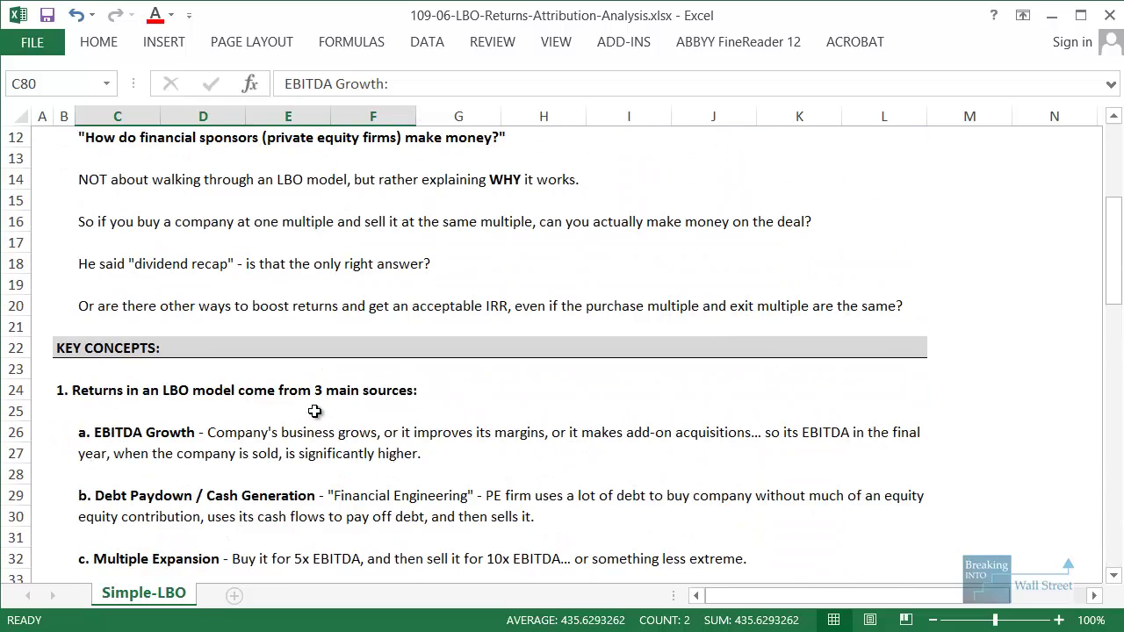
scroll(314, 411, "up", 2)
left_click_drag(54, 348, 569, 383)
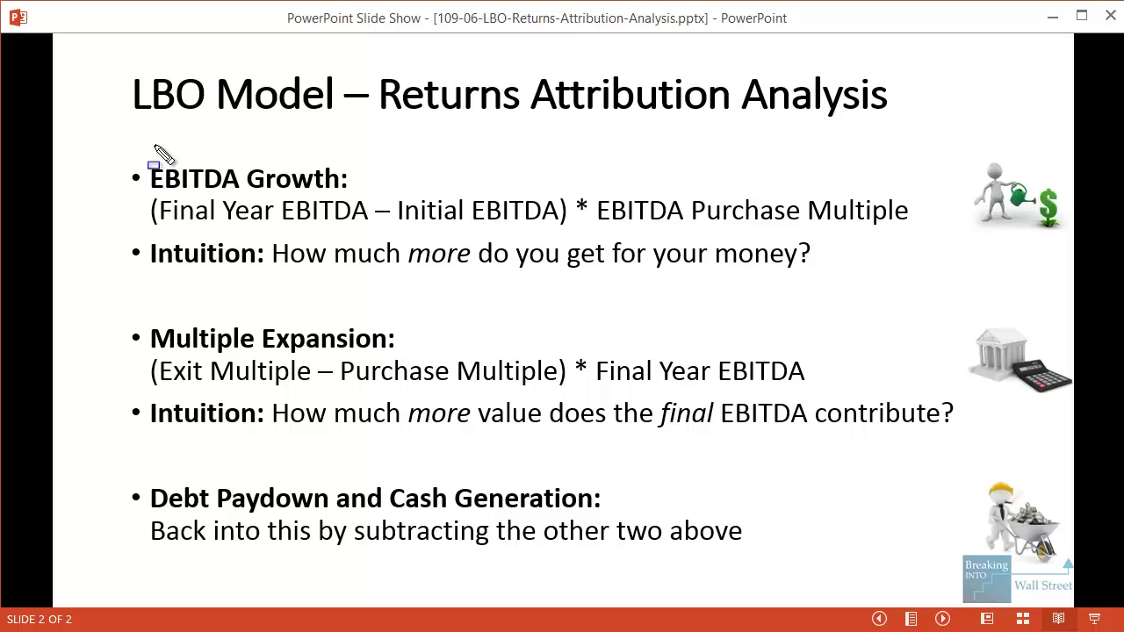
Switch to the PowerPoint slide and review the EBITDA Growth, Multiple Expansion, and Debt Paydown and Cash Generation definitions
mouse_move(150, 137)
left_mouse_down()
mouse_move(299, 205)
mouse_move(376, 208)
left_mouse_up()
left_click_drag(151, 292, 433, 359)
left_click_drag(146, 474, 650, 523)
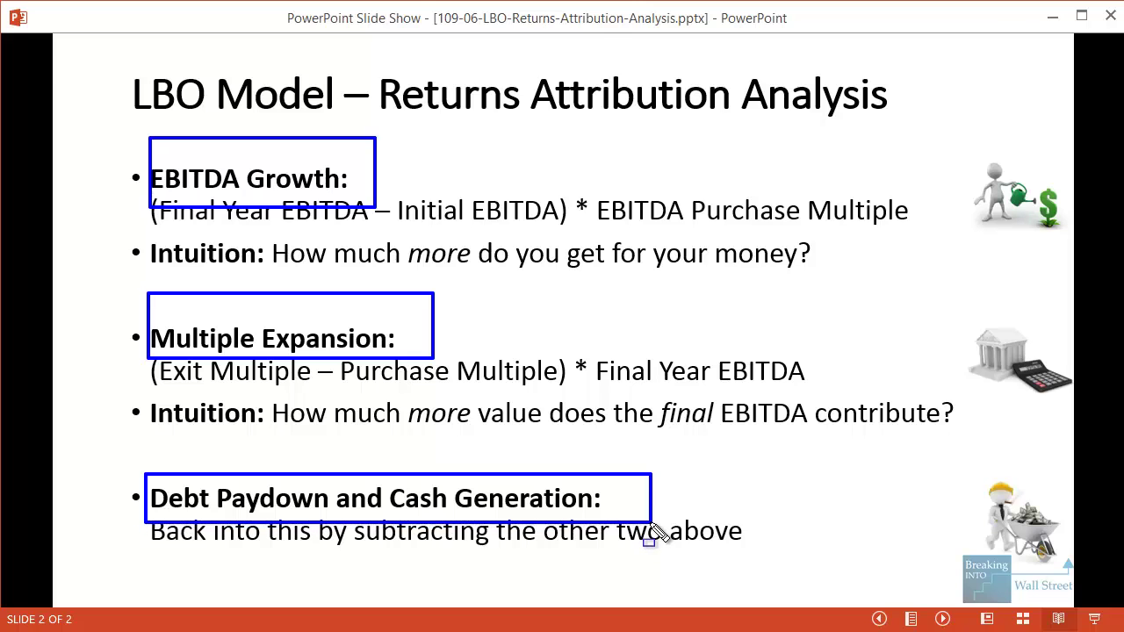
key("Escape")
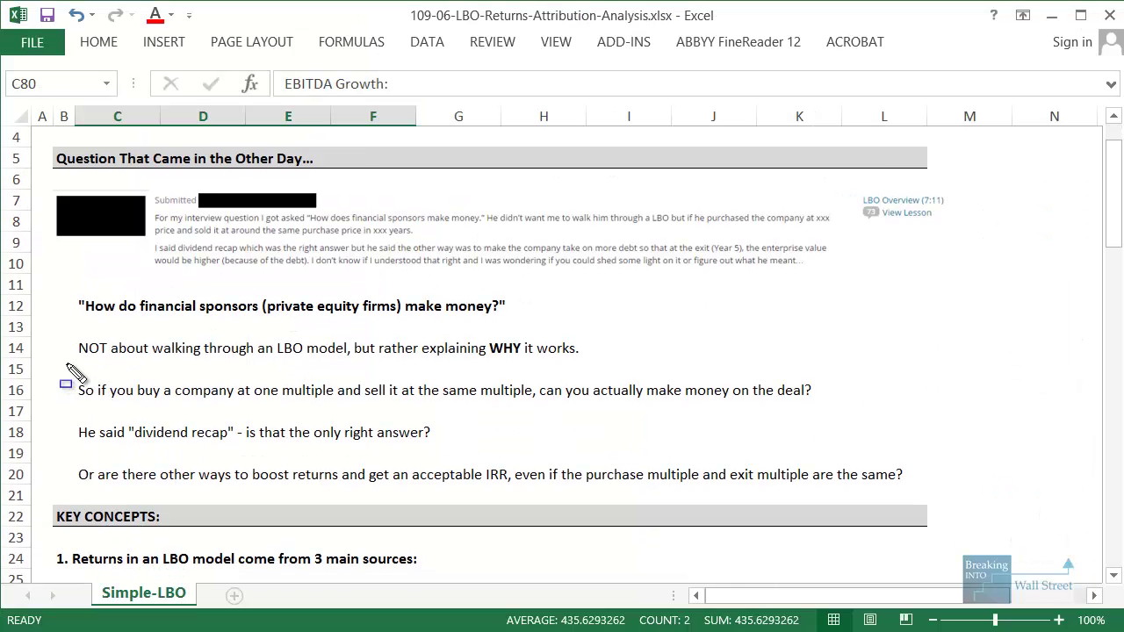
Compare the row 16 question about buying and selling at the same multiple with the EBITDA Growth and Debt Paydown and Cash Generation rows
mouse_move(62, 362)
left_mouse_down()
mouse_move(309, 412)
mouse_move(848, 404)
left_mouse_up()
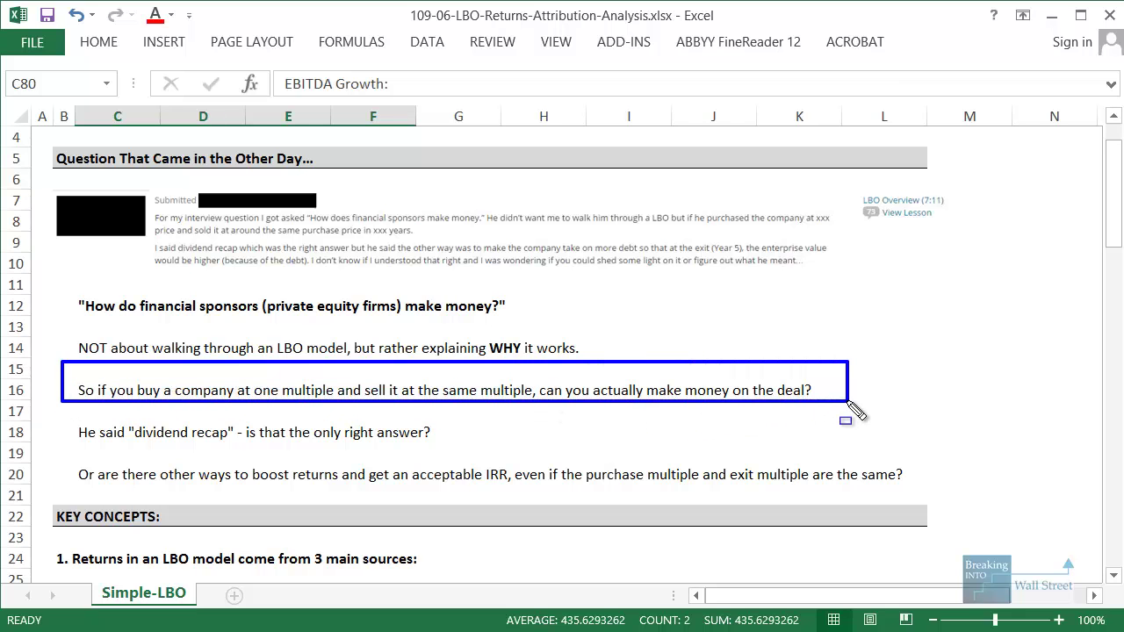
key("Escape")
scroll(100, 358, "down", 18)
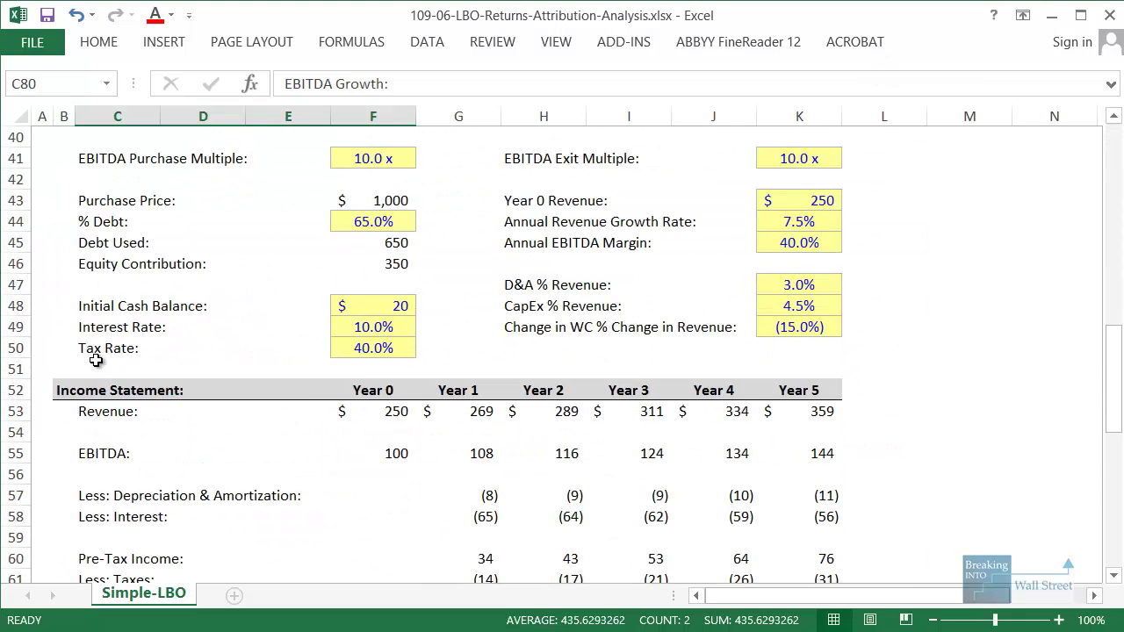
scroll(96, 359, "down", 5)
left_click(139, 428)
left_click_drag(75, 278, 466, 294)
left_click_drag(86, 325, 422, 349)
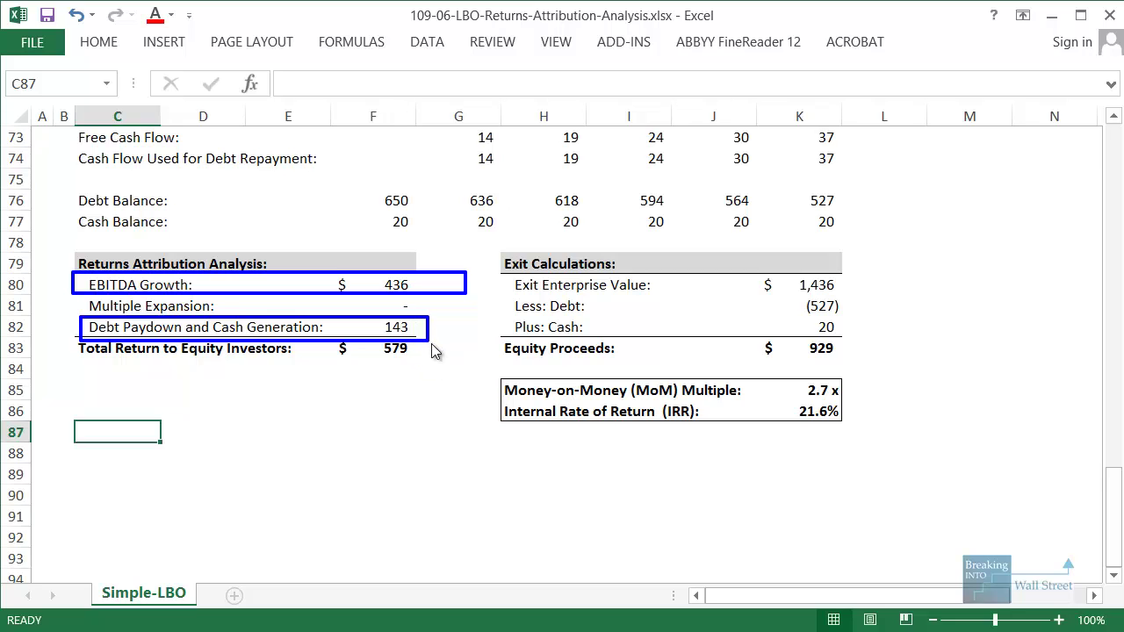
key("Escape")
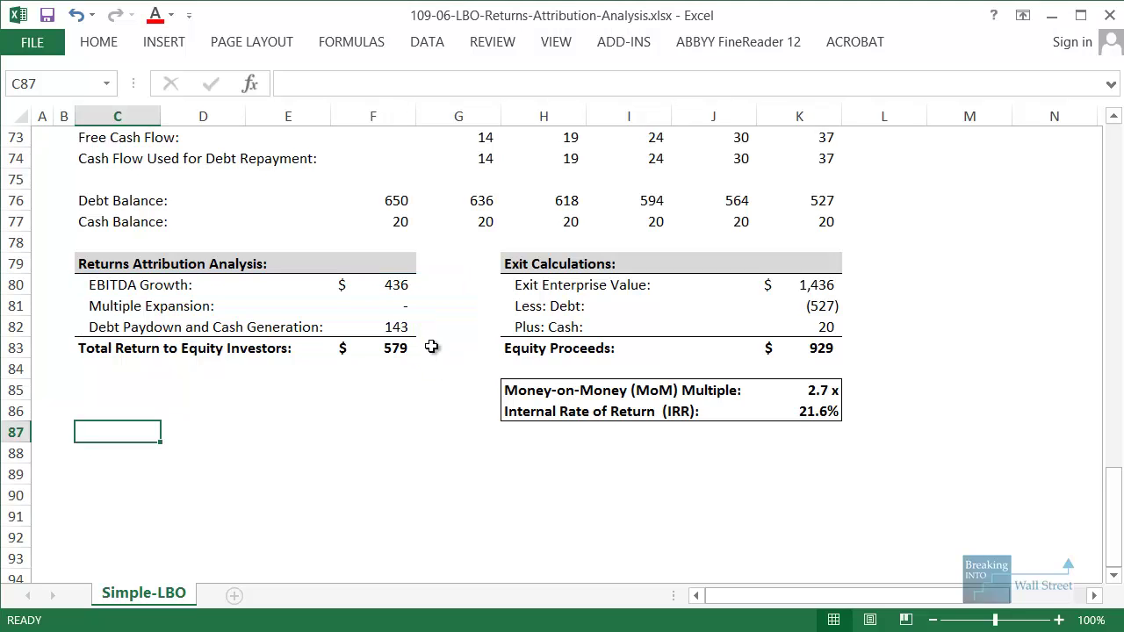